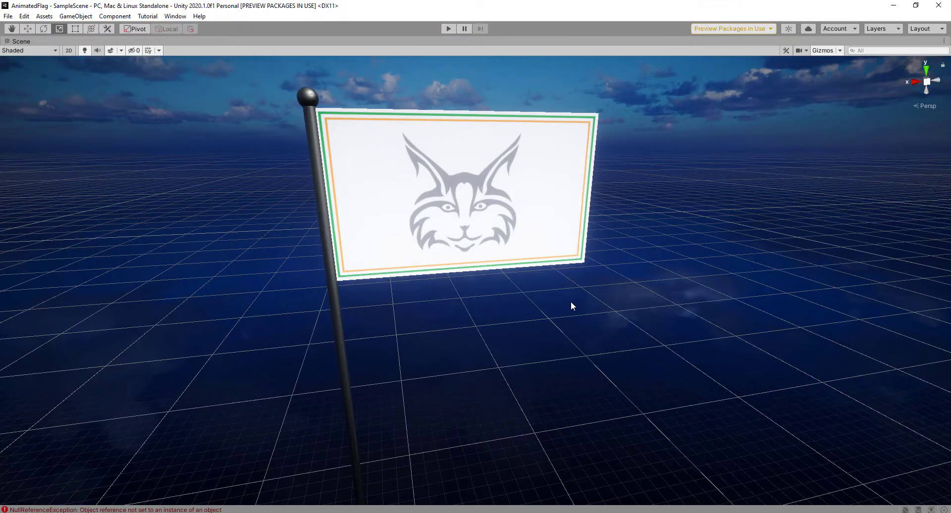
Try a different RotateTexture value on the FLAG object's Flag Mat material and undo the change
key(shift+space)
click(258, 149)
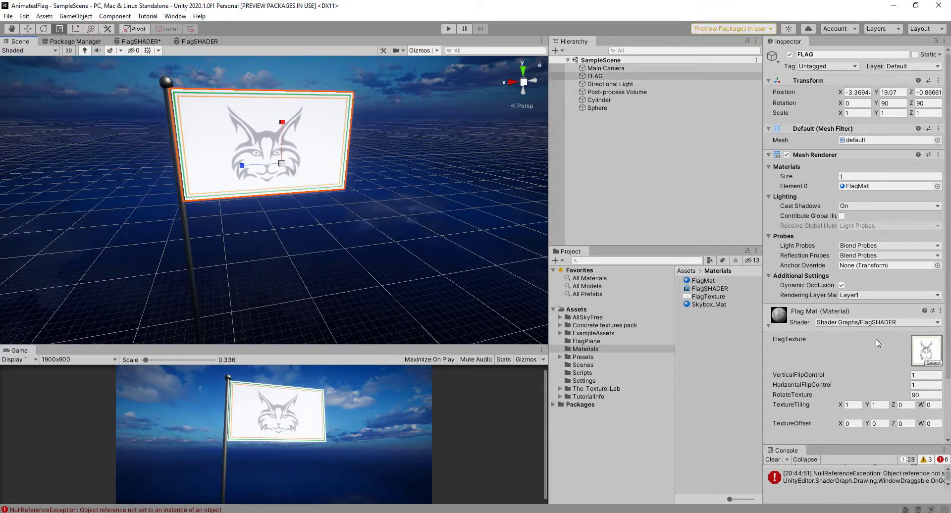
scroll(867, 317, down, 3)
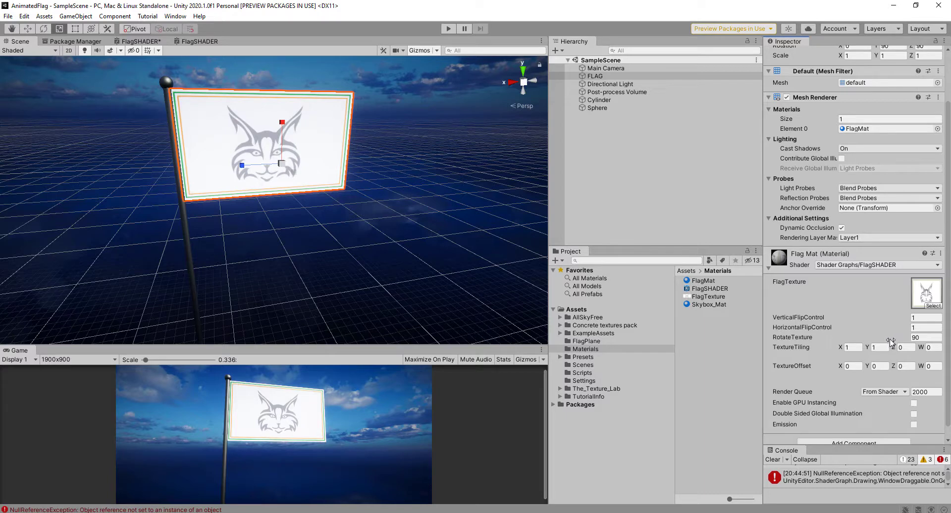
click(923, 337)
drag(906, 337, 135, 408)
key(ctrl+z)
middle_drag(318, 207, 381, 253)
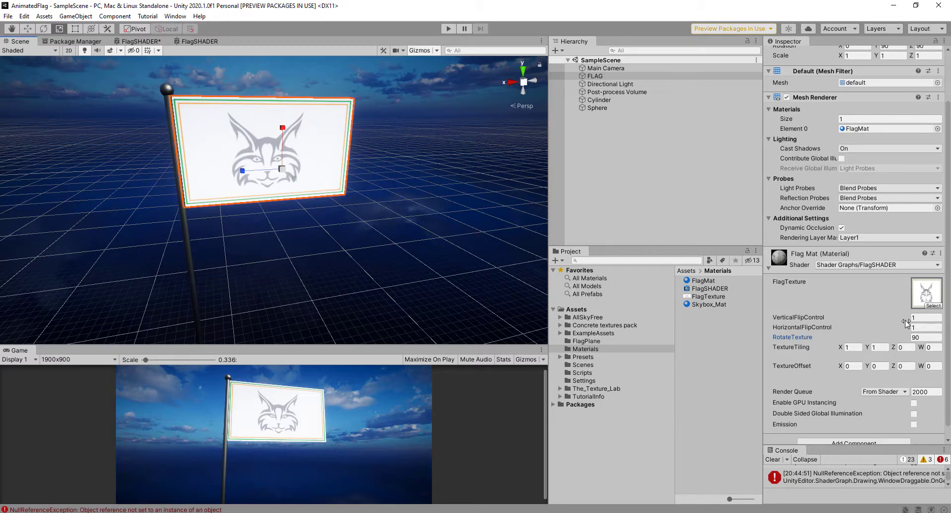
Try the flag material's VerticalFlipControl at -1, and set it back to 1
click(920, 318)
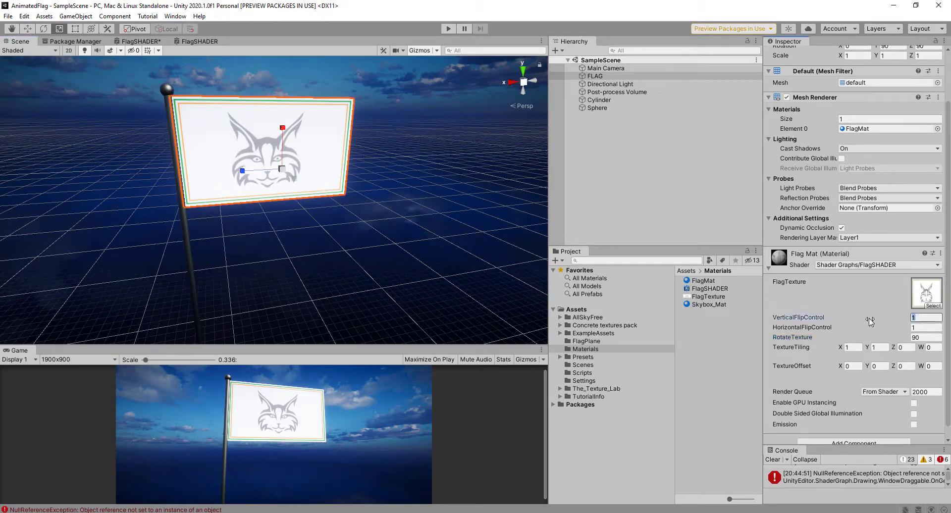
text(-1)
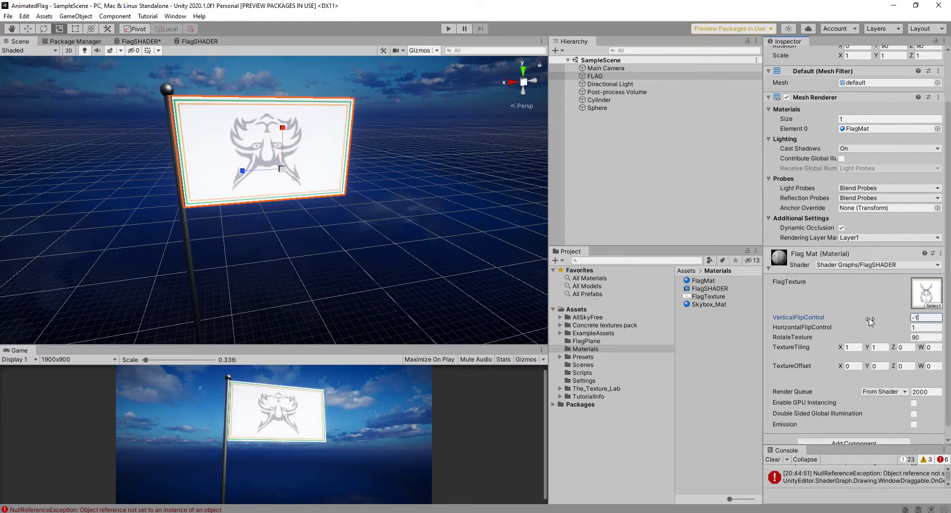
drag(923, 317, 890, 318)
text(1)
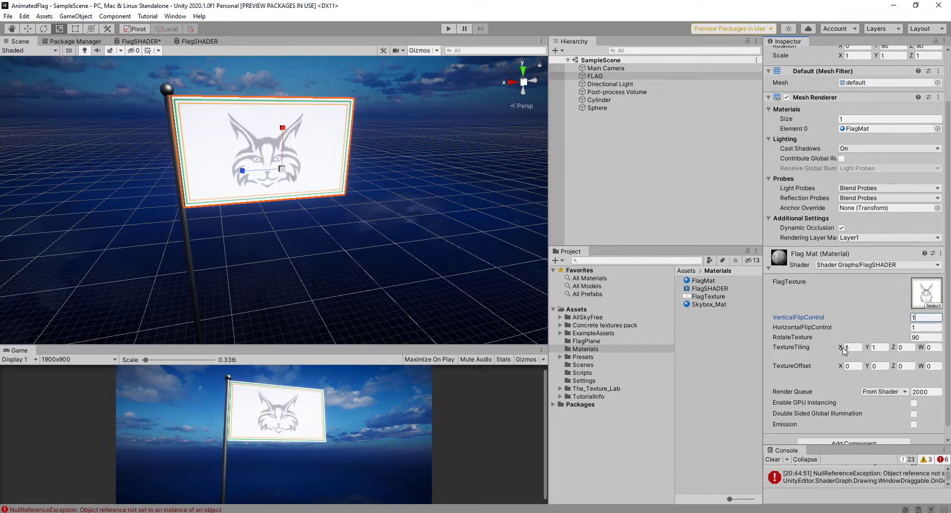
Try different TextureTiling X and Y values on the flag material, restoring X to 1 and undoing the Y change
drag(844, 350, 839, 352)
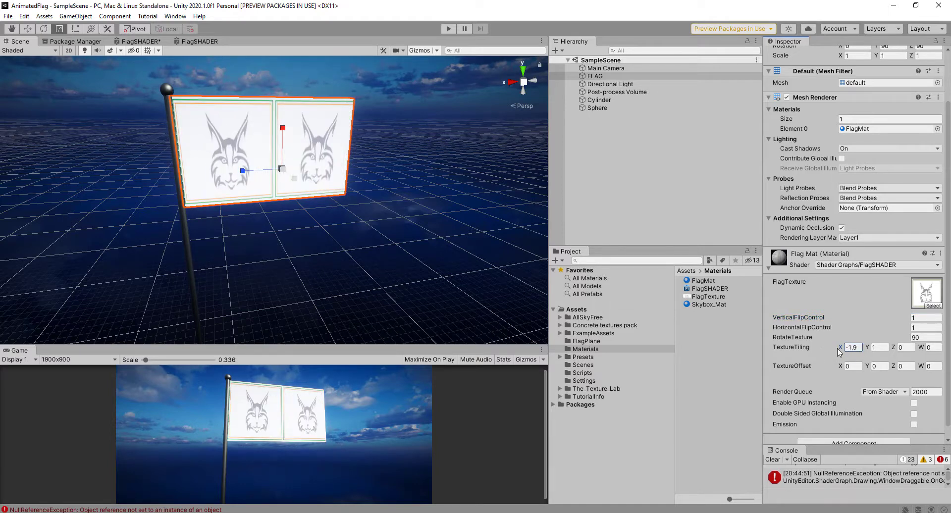
text(1)
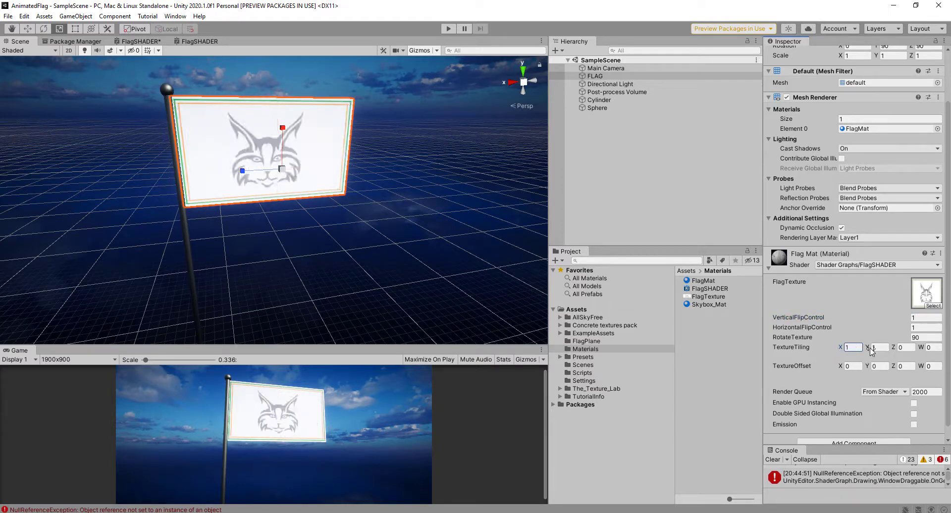
click(873, 350)
drag(867, 349, 844, 364)
text(0)
key(ctrl+z)
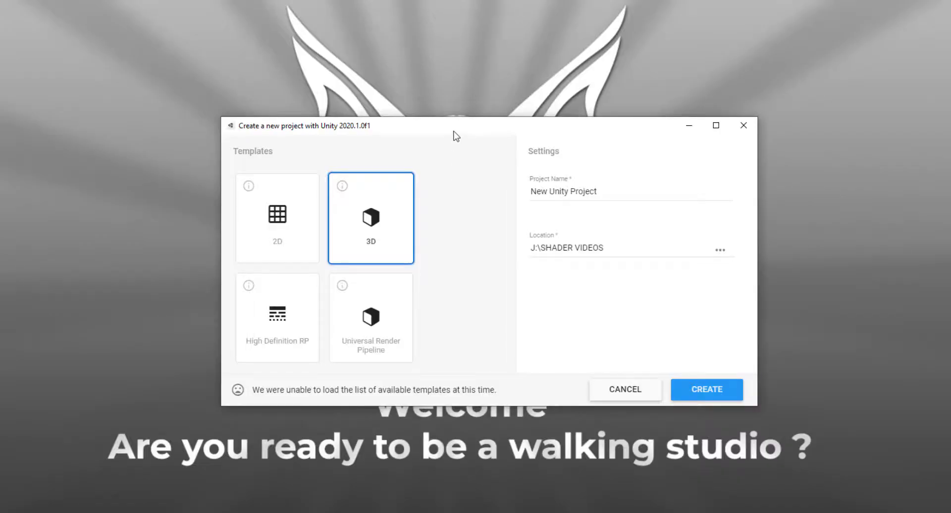
Create a new Unity project named AnimatedFlag from the Universal Render Pipeline template
drag(456, 131, 468, 123)
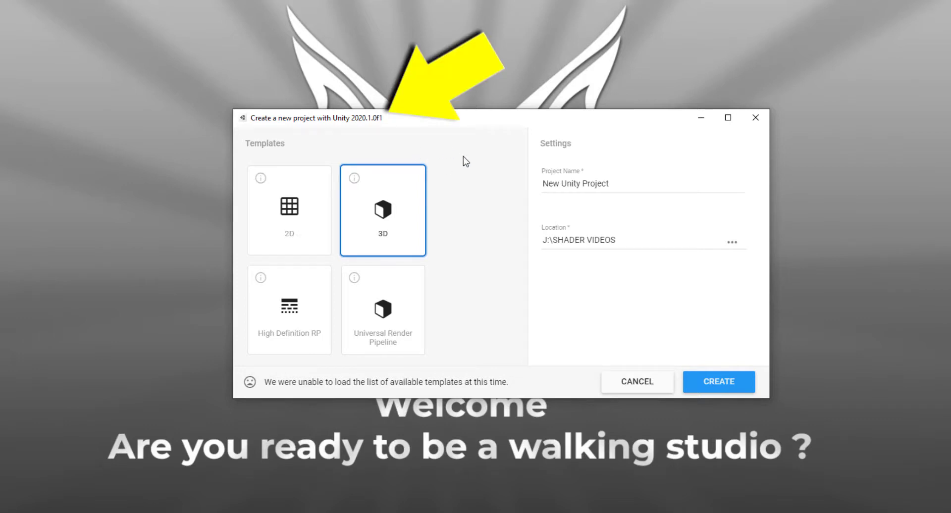
drag(469, 122, 453, 115)
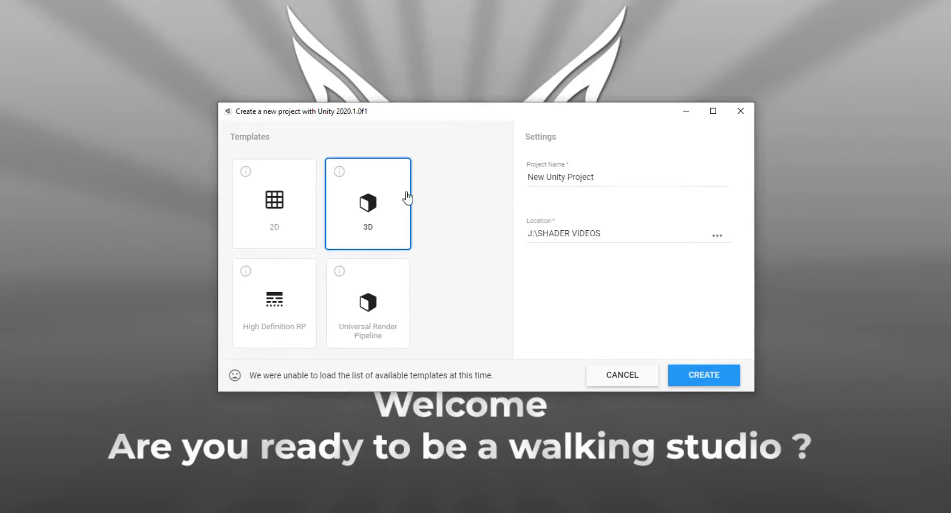
click(375, 305)
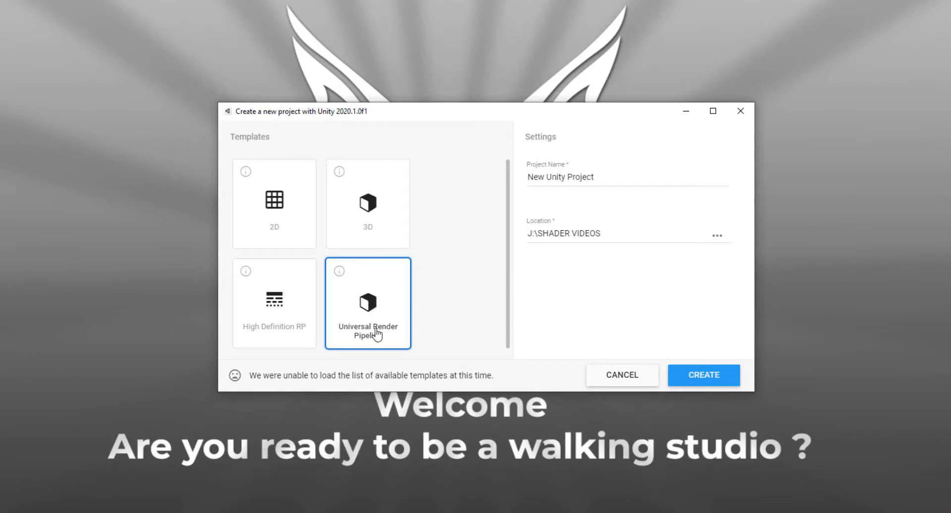
click(607, 178)
drag(599, 178, 486, 179)
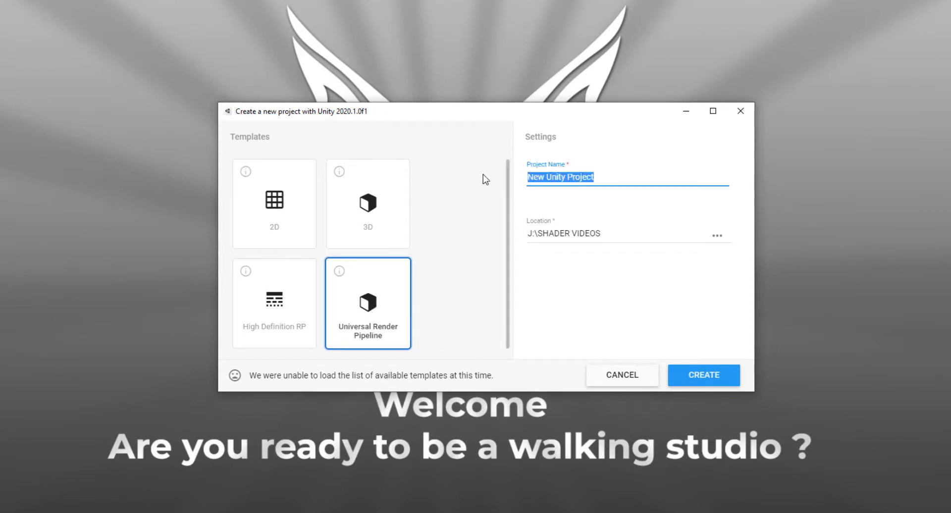
text(Animat)
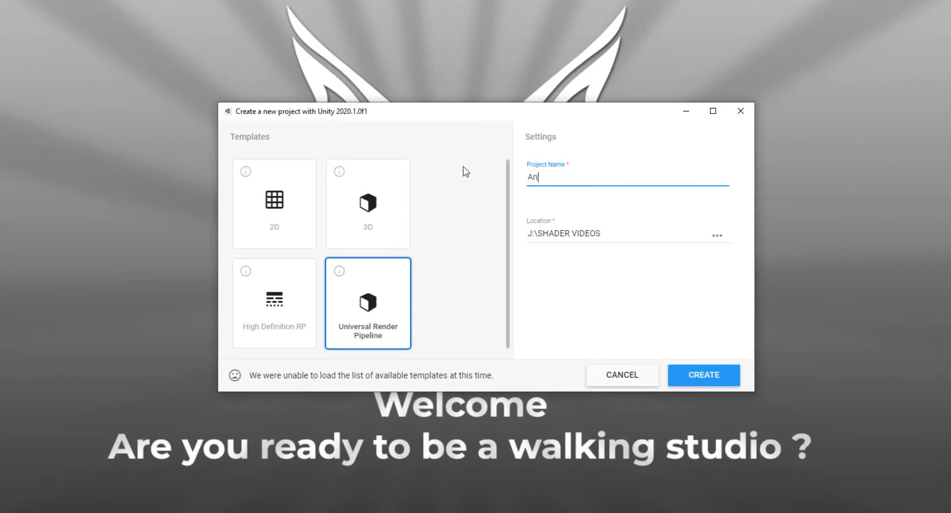
text(edFlag)
click(724, 380)
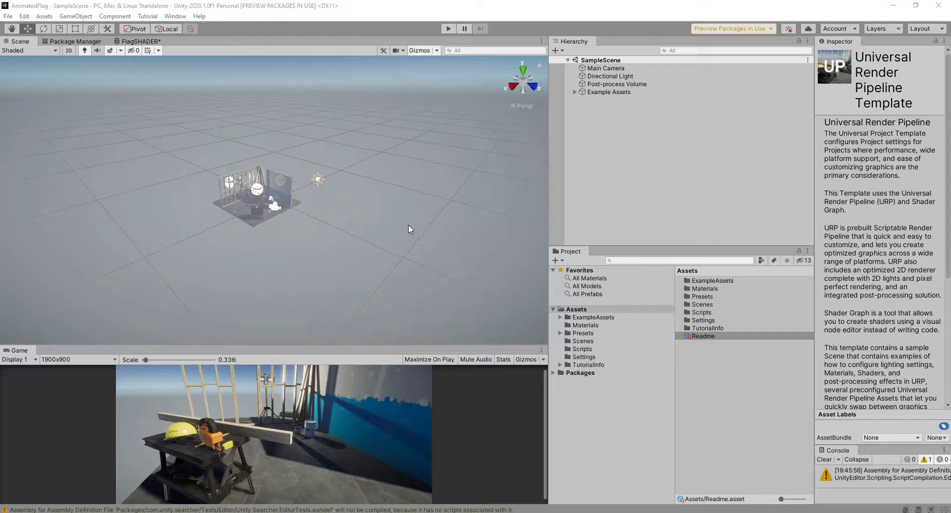
Delete the Example Assets object from SampleScene
scroll(327, 207, up, 5)
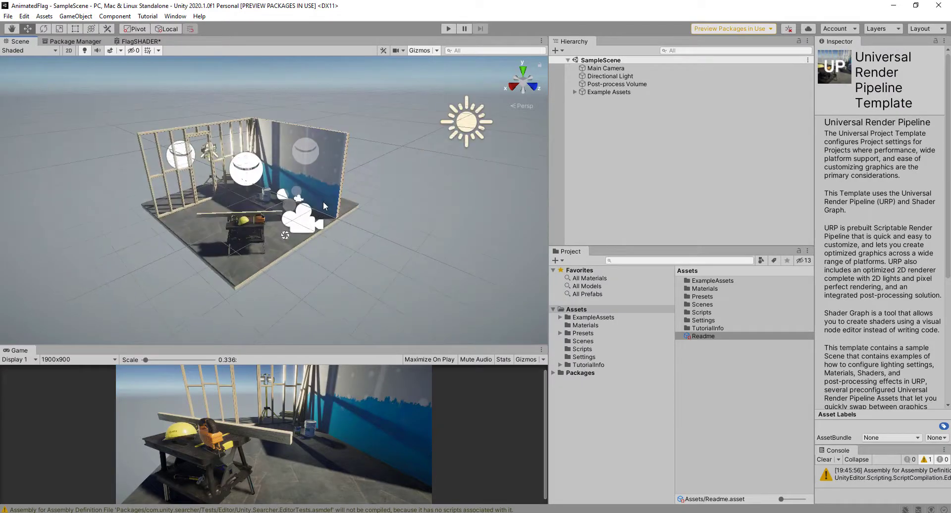
click(601, 93)
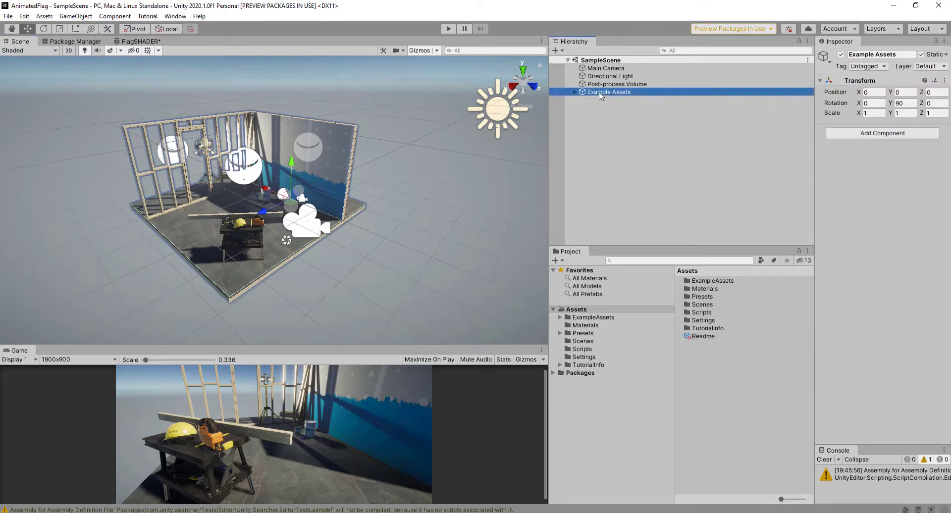
click(575, 92)
click(575, 93)
key(Delete)
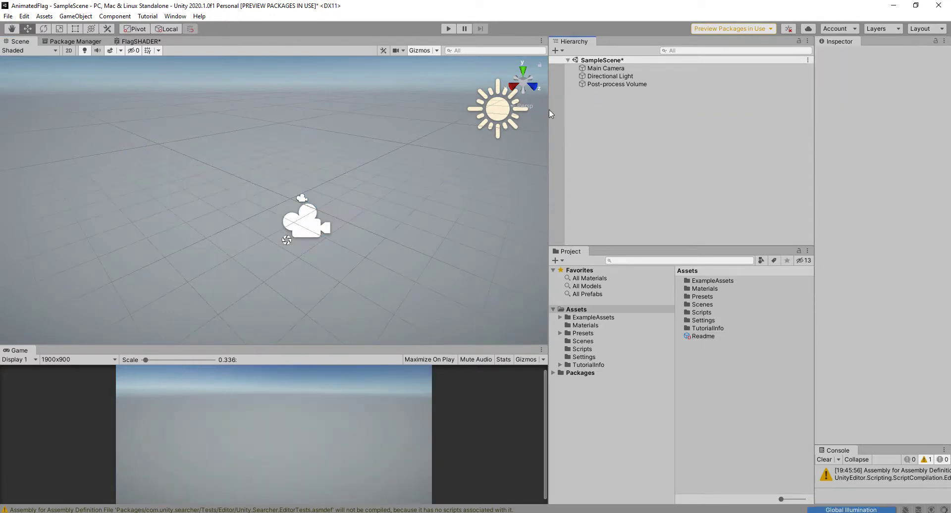
Review the scene's Environment lighting settings, including skybox and fog, and close the Lighting window
click(176, 16)
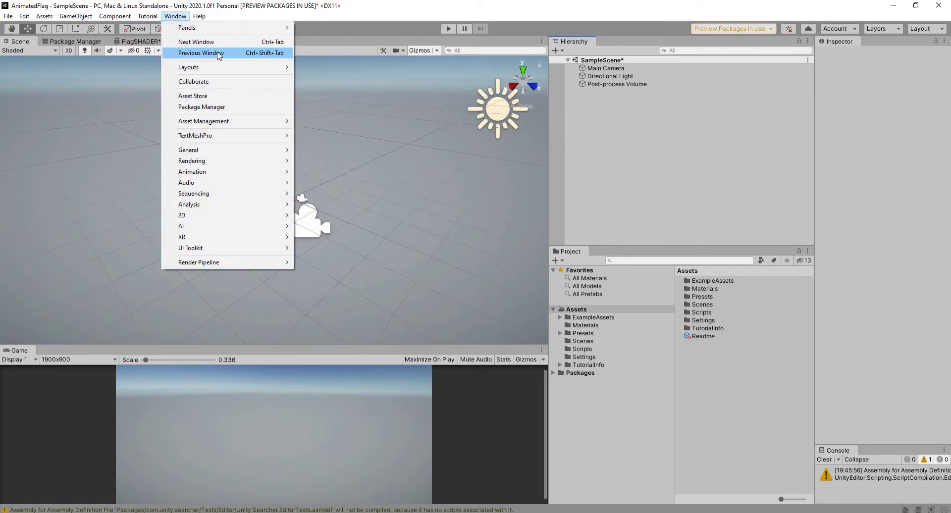
mouse_move(246, 165)
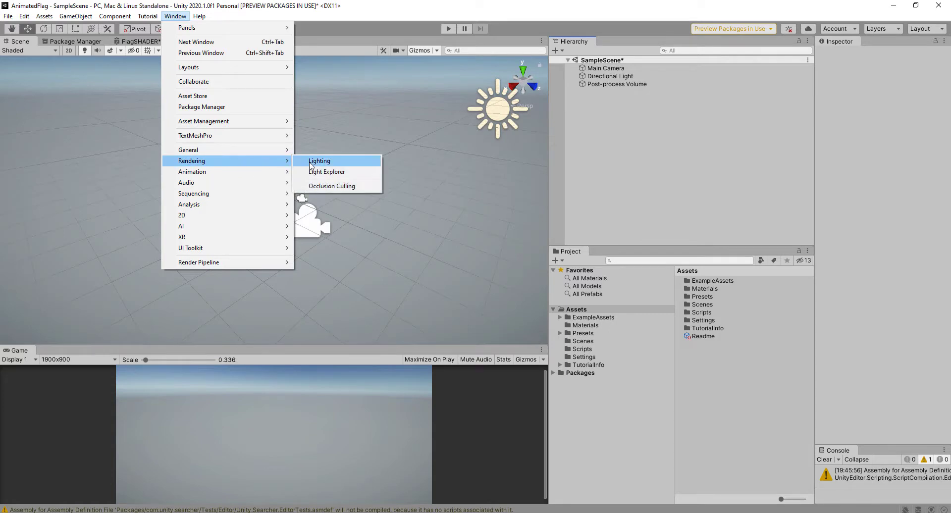
click(310, 161)
click(360, 88)
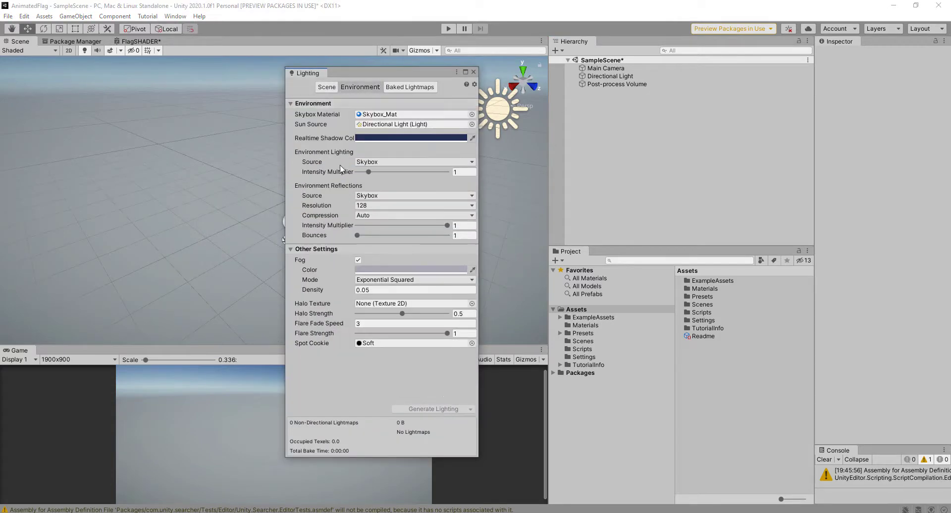
click(473, 72)
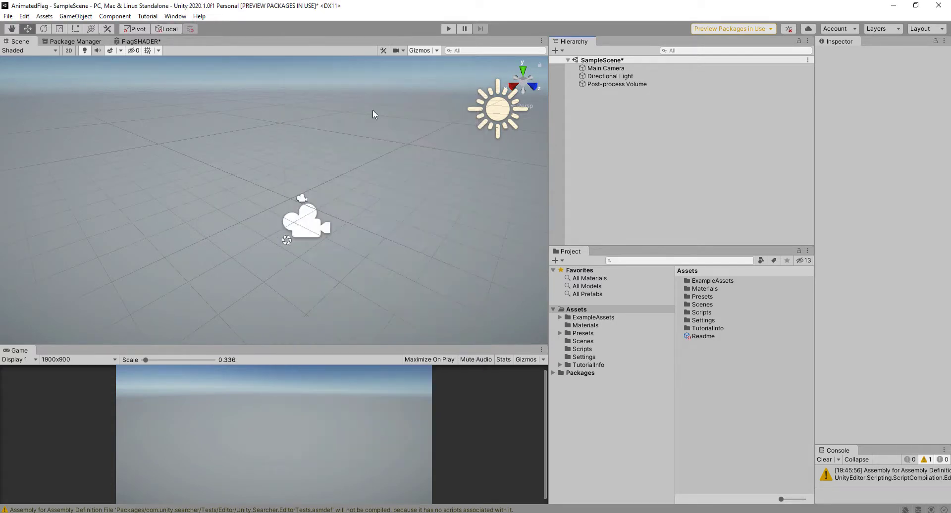
Create a folder named FlagPlane inside the project's Assets
right_click(569, 311)
mouse_move(588, 49)
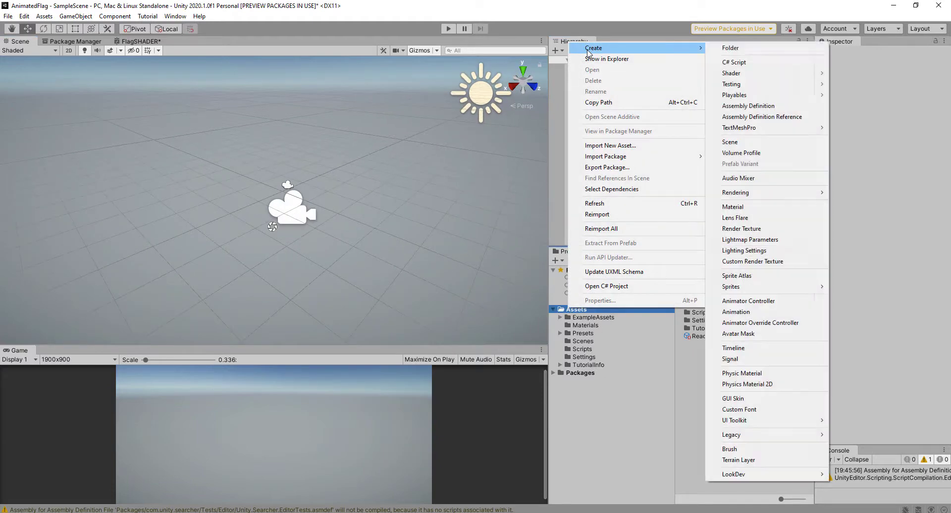
click(748, 48)
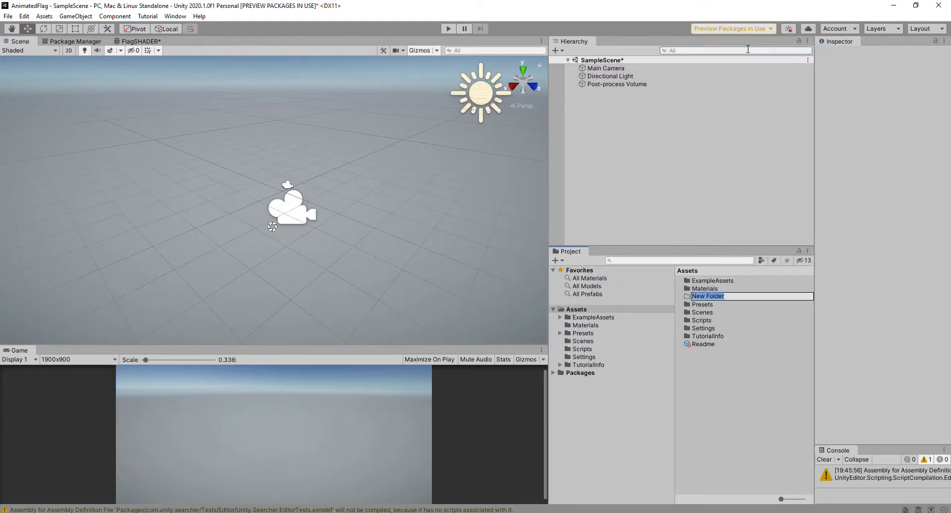
text(FlagPlane)
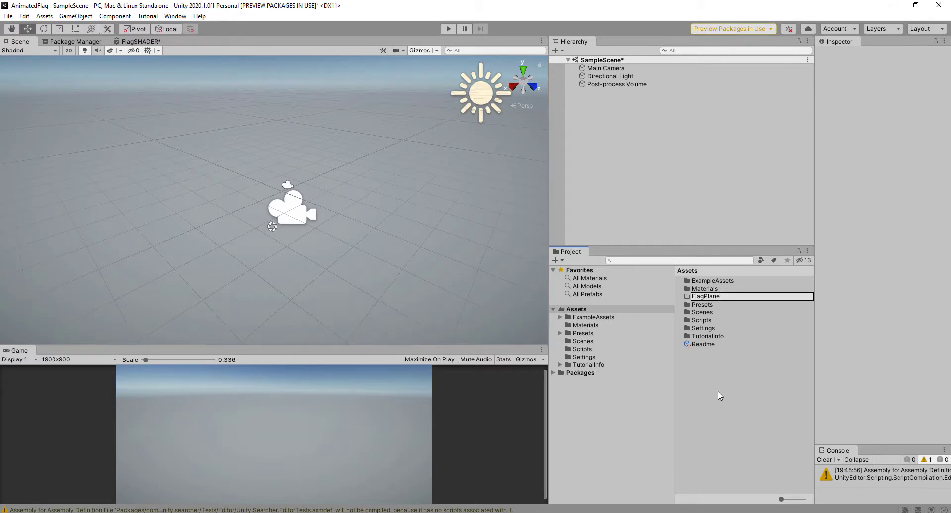
key(Return)
Import the FlagPlane model from the OBJECTS folder into the project's FlagPlane folder
double_click(695, 290)
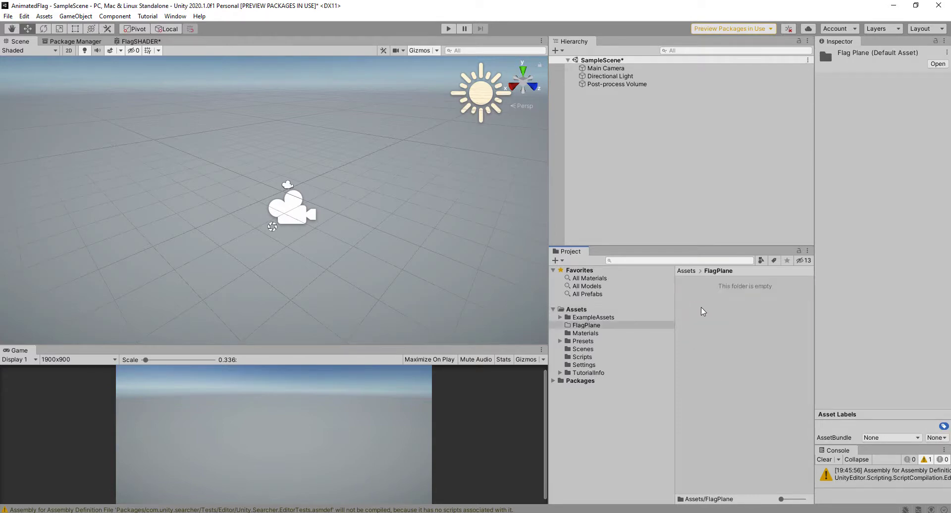
right_click(710, 337)
click(751, 174)
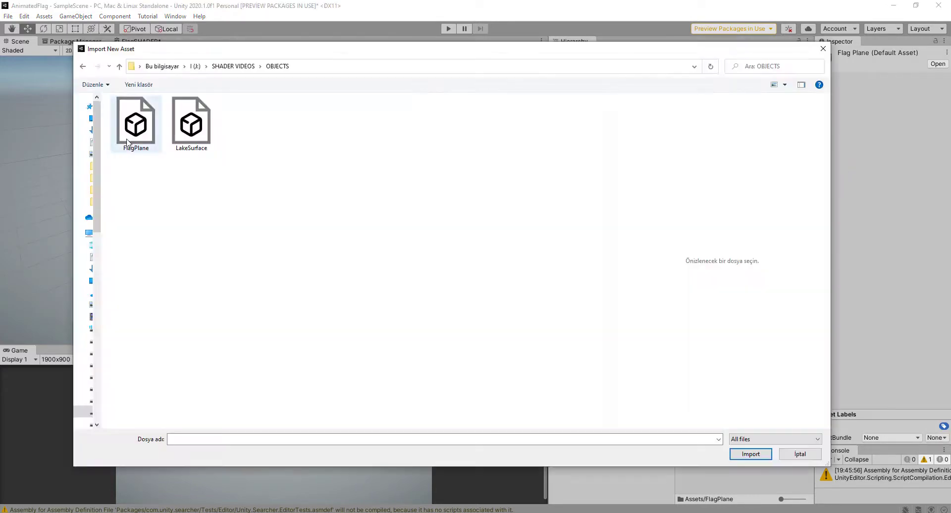
click(130, 141)
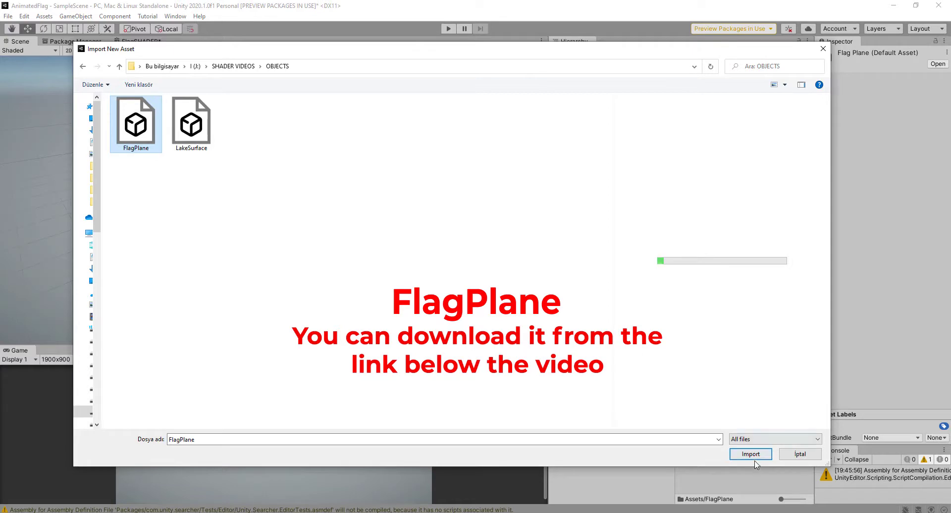
click(769, 455)
middle_drag(389, 196, 361, 202)
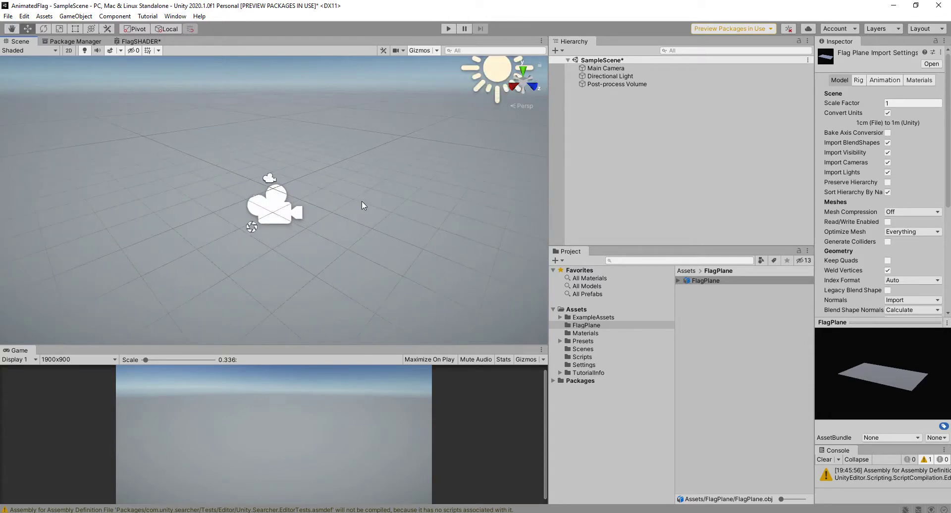
mouse_move(362, 201)
middle_down()
mouse_move(376, 187)
mouse_move(370, 205)
middle_up()
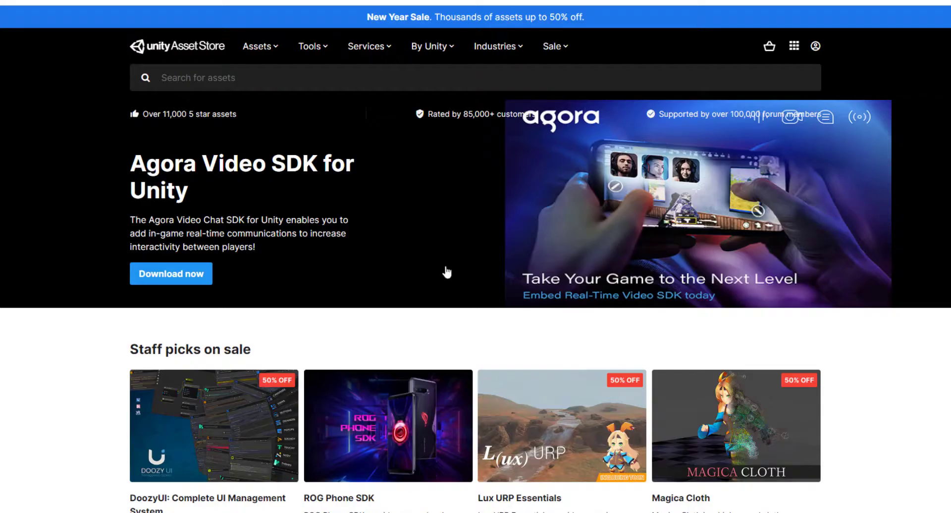
Switch to the Unity Asset Store, search for "All Sky" and find AllSky Free among the results
click(197, 78)
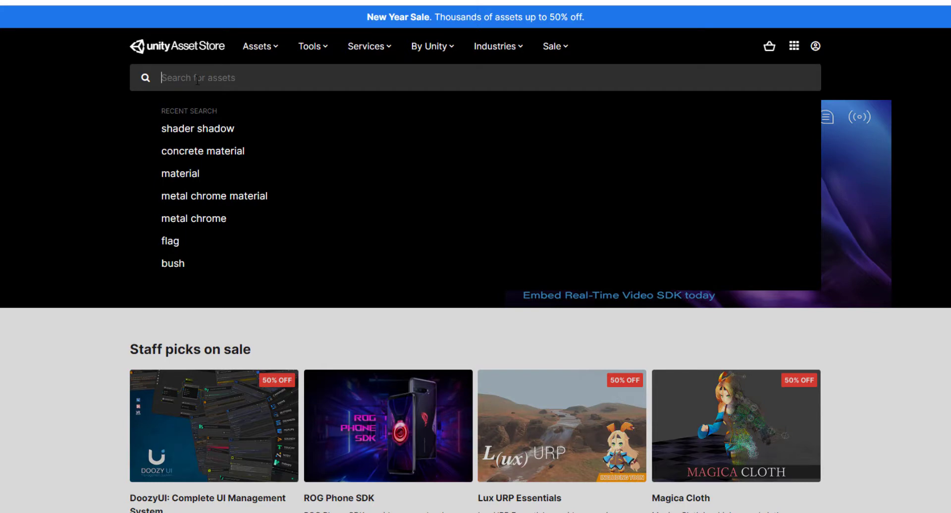
text(All)
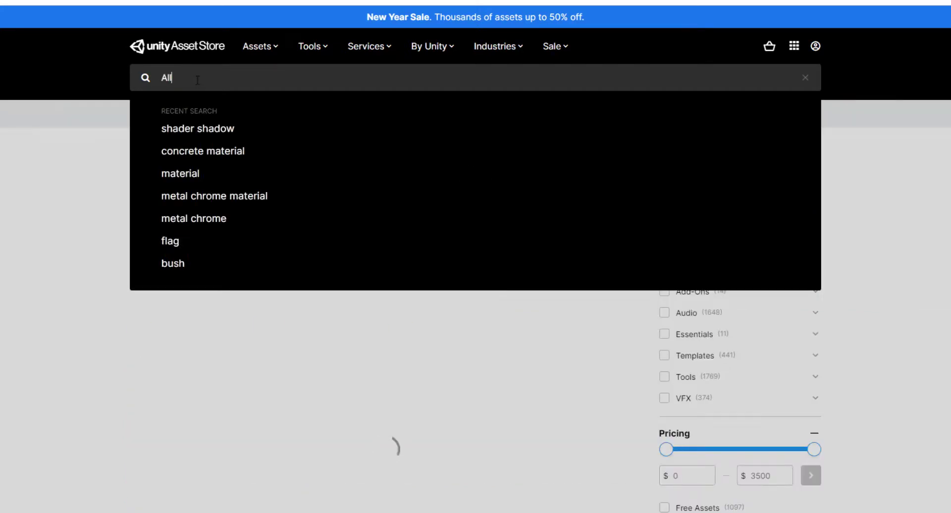
text( S)
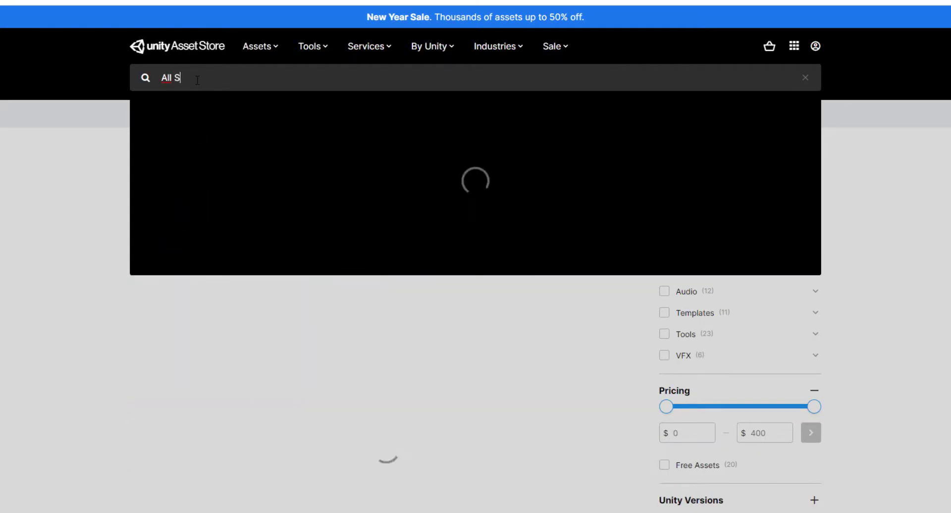
text(ky)
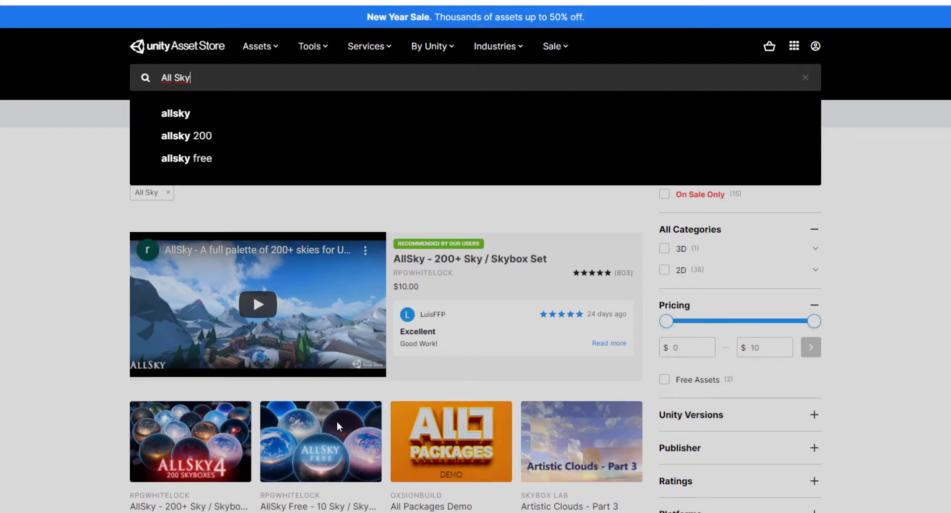
click(338, 435)
mouse_move(336, 444)
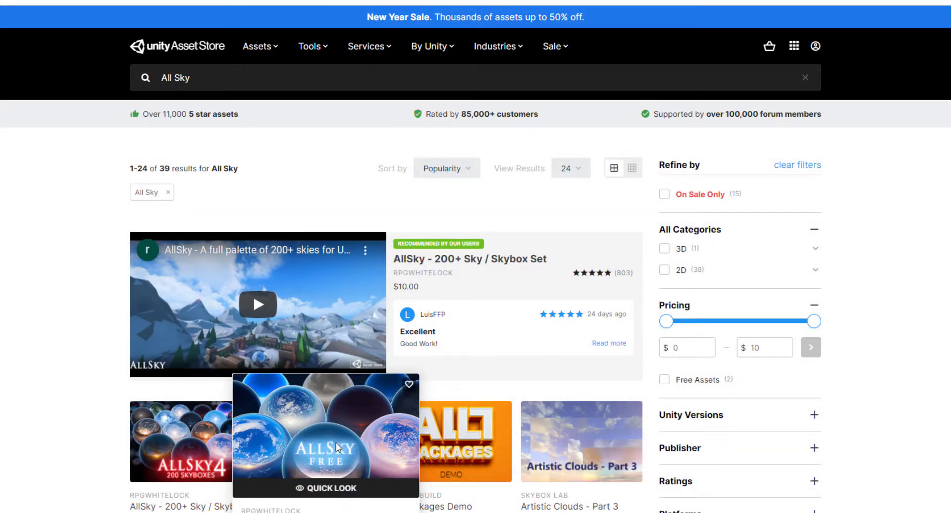
Add AllSky Free - 10 Sky / Skybox Set to My Assets and import the full package into the Unity project
click(336, 449)
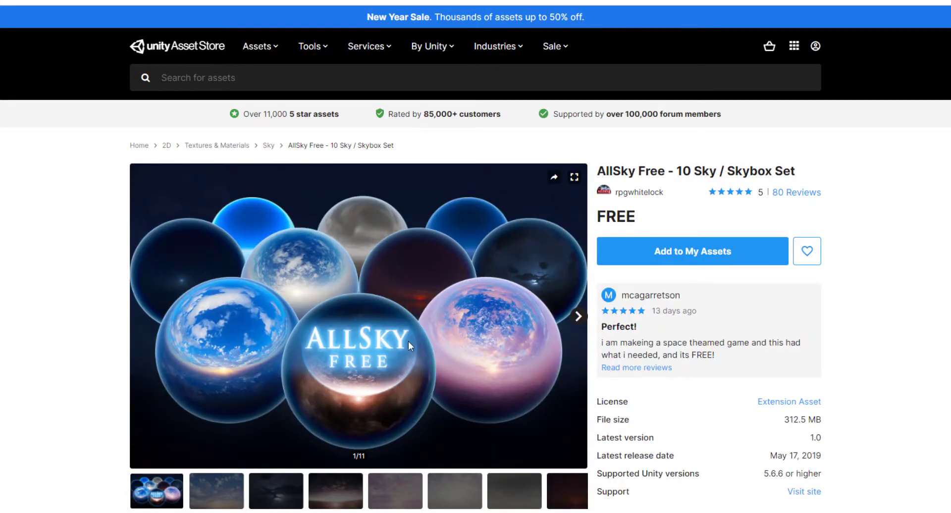
click(723, 250)
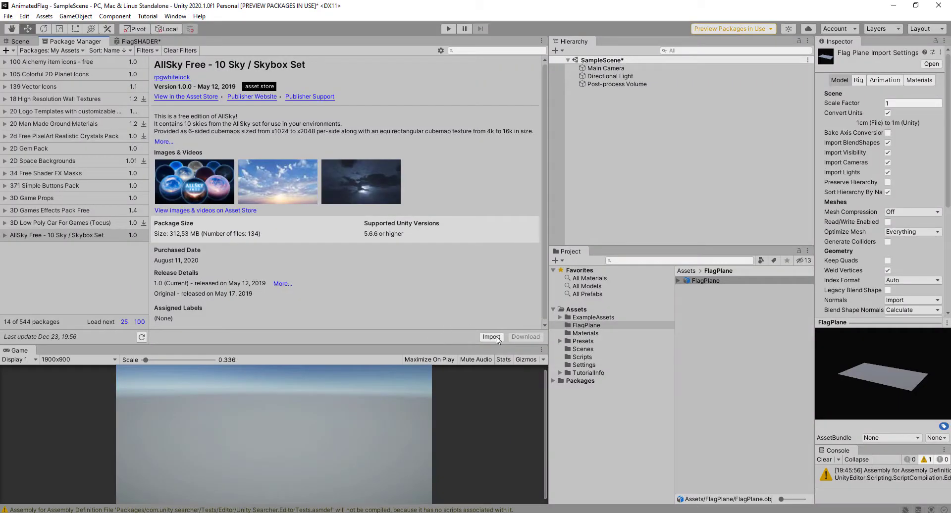
click(492, 337)
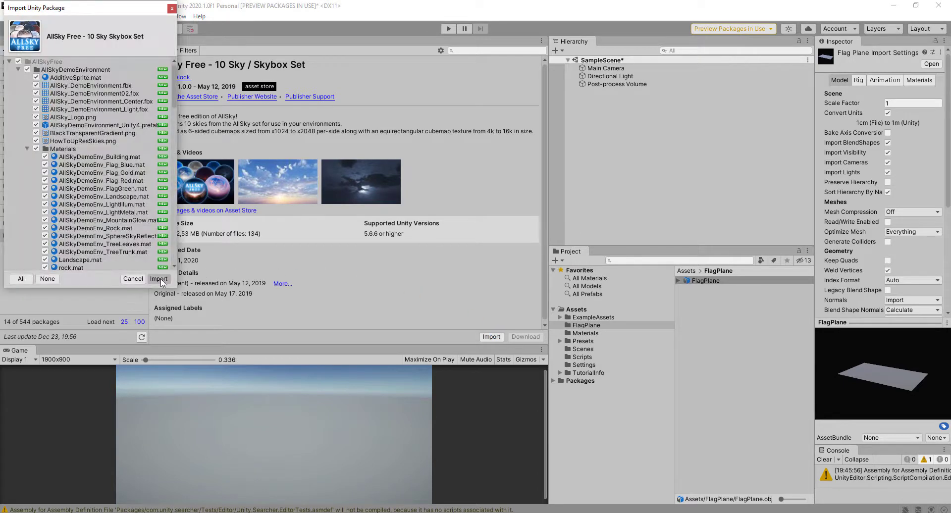
click(158, 279)
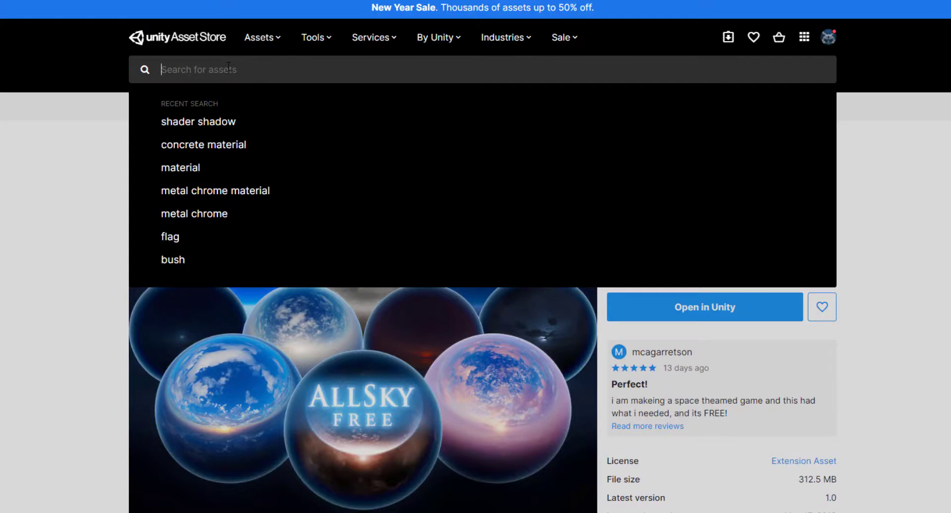
Switch to the Unity Asset Store, search for "Concrete textures" and open the Yughues Free Concrete Materials page
text(Co)
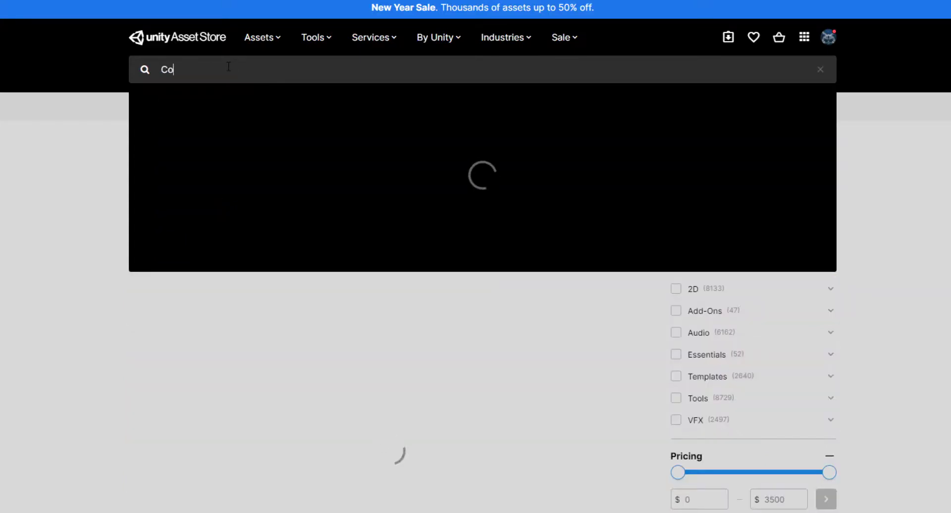
text(ncre)
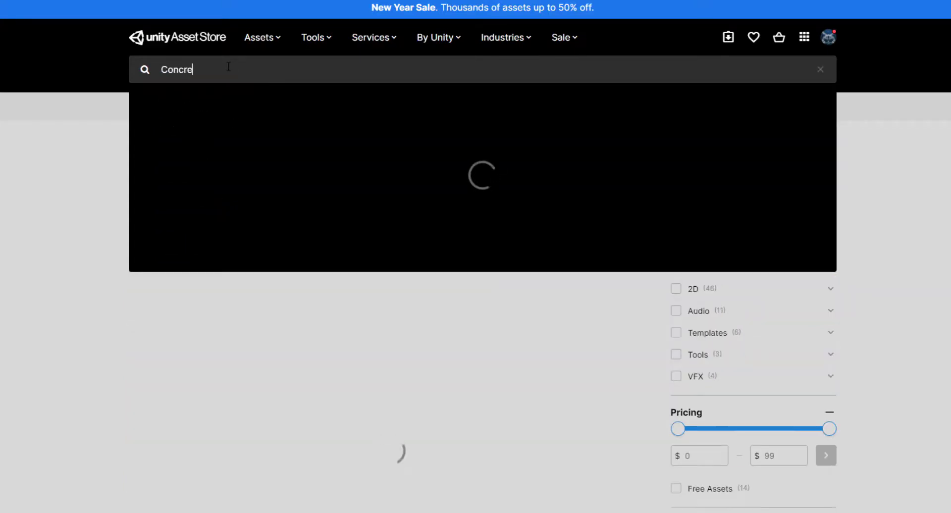
text(te t)
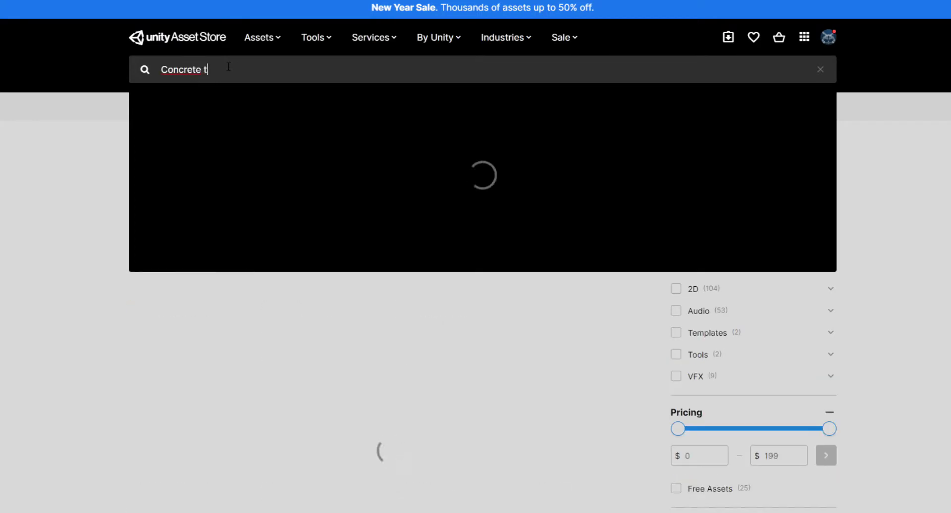
text(extures)
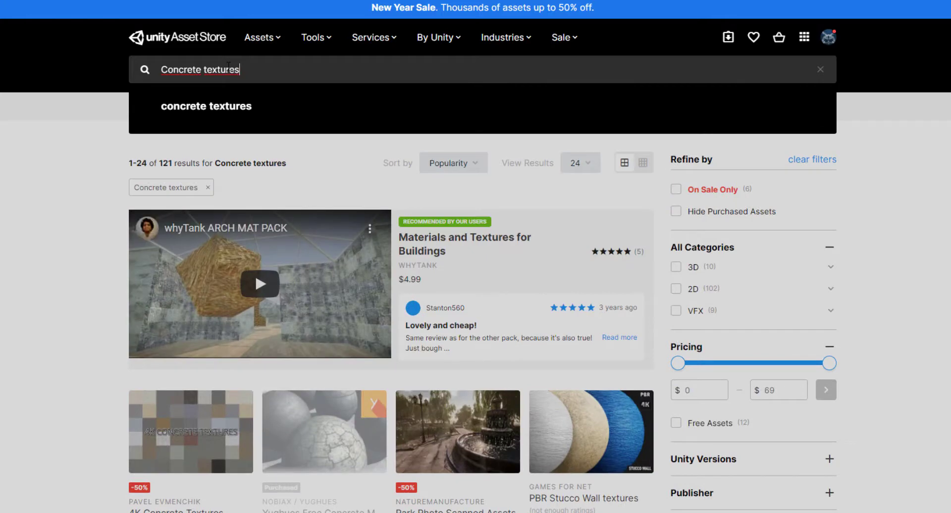
click(329, 469)
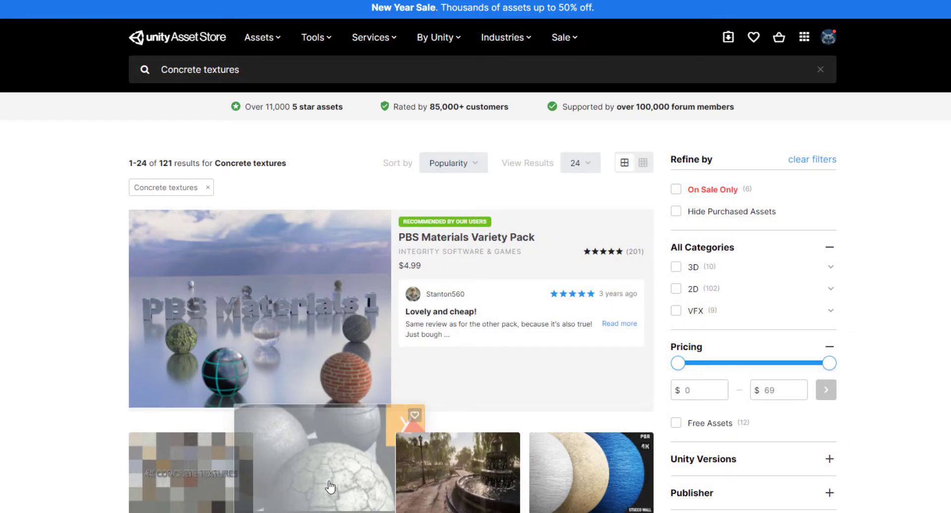
click(330, 487)
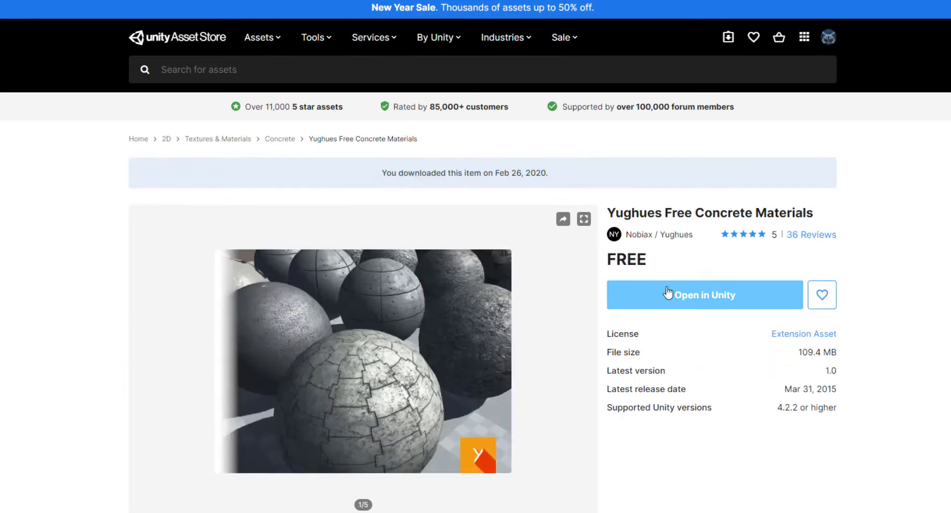
Open Yughues Free Concrete Materials in Unity and import the full package into the project
click(687, 297)
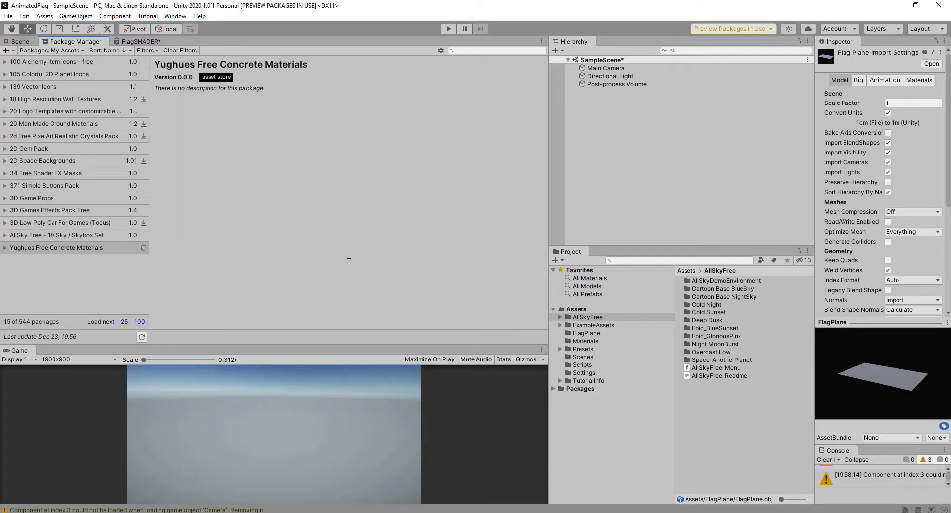
click(491, 336)
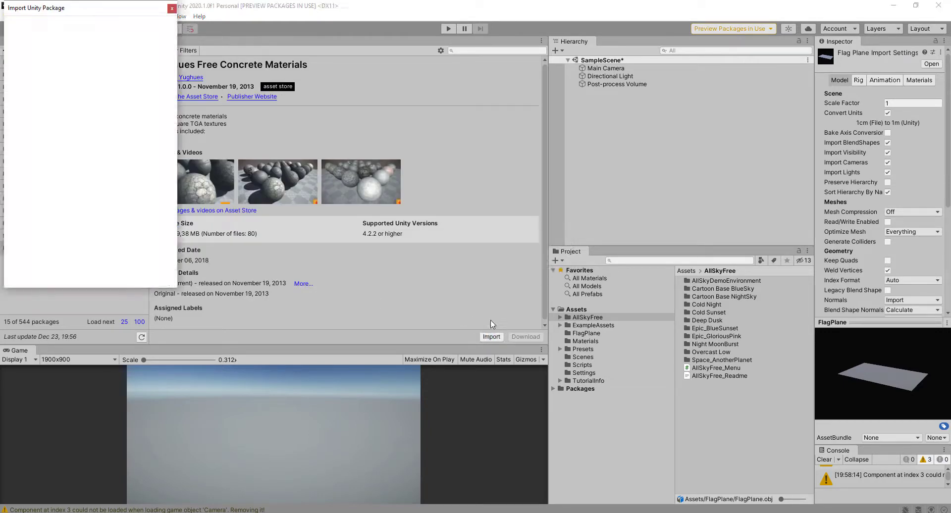
click(158, 279)
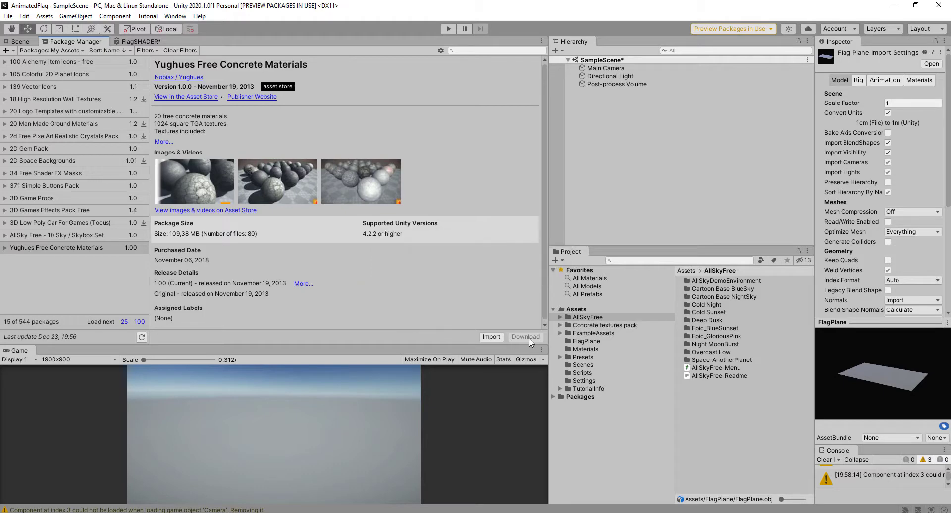
click(484, 337)
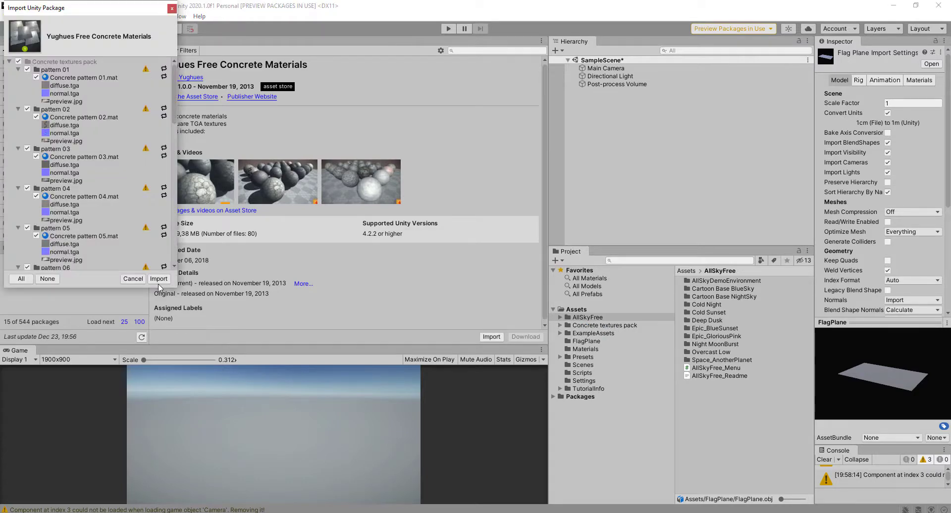
click(159, 279)
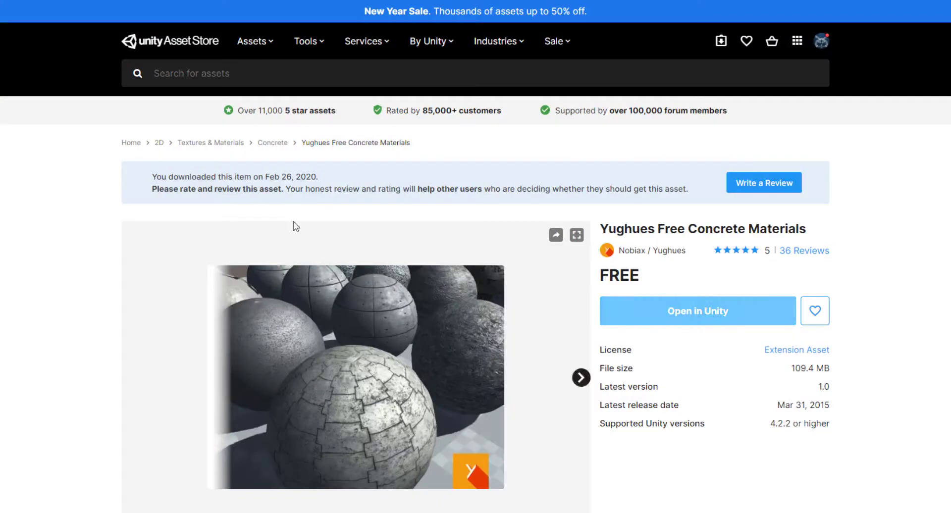
Switch to the Unity Asset Store, search for "The texture lab" and open the Early Prototyping Material Kit page
click(263, 74)
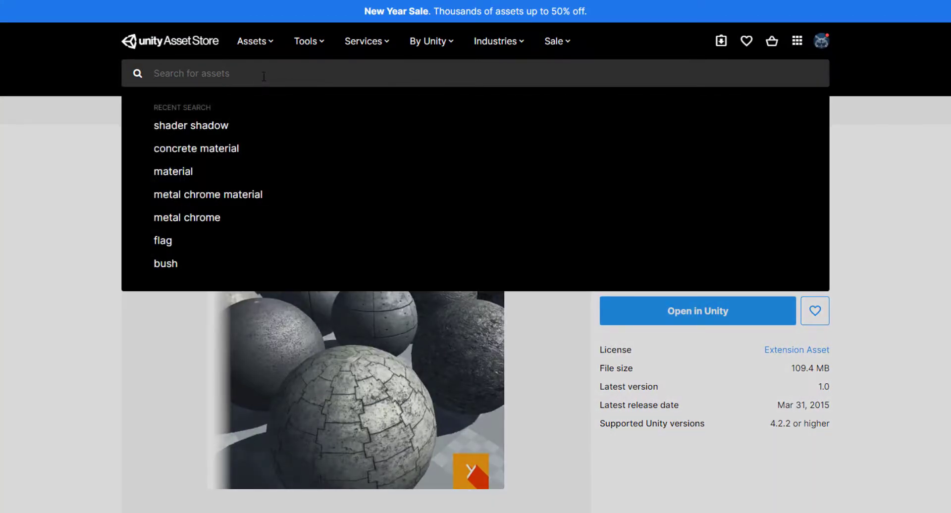
text(T)
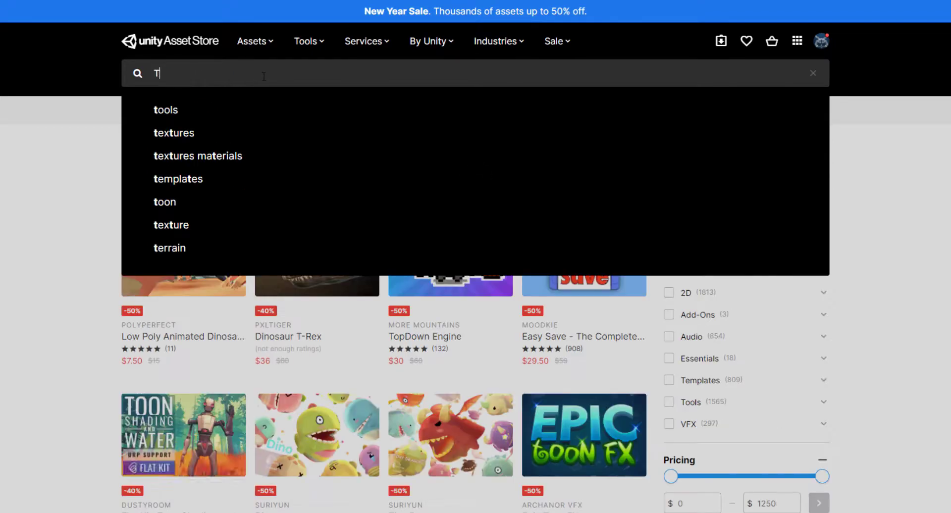
text(he text)
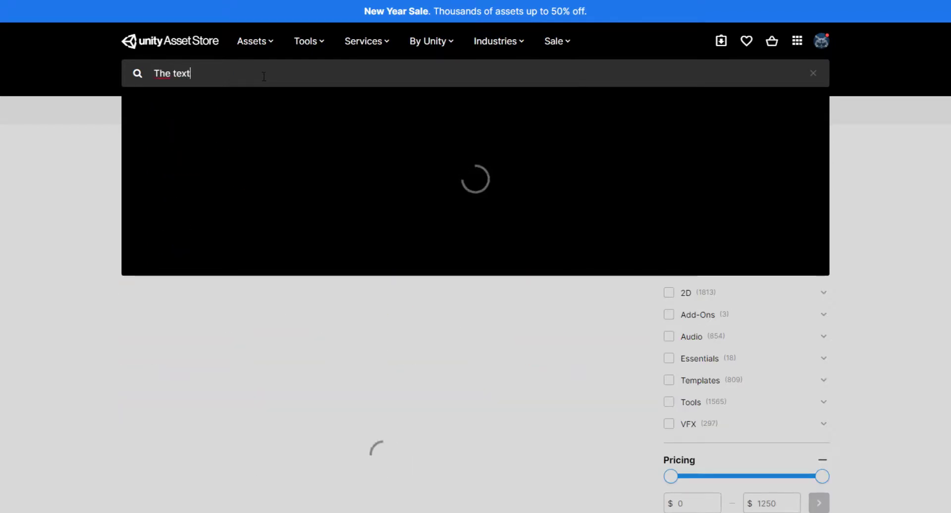
text(ure lab)
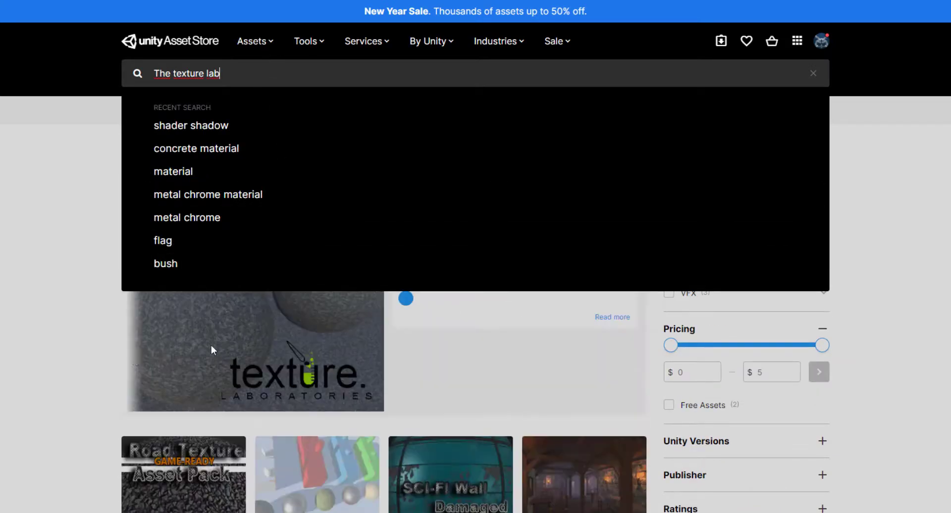
click(66, 336)
scroll(66, 334, down, 4)
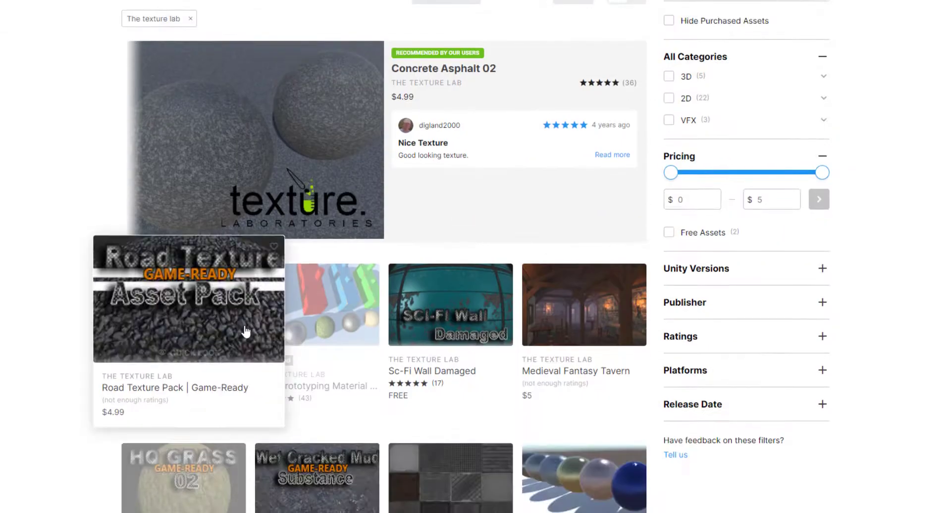
mouse_move(327, 308)
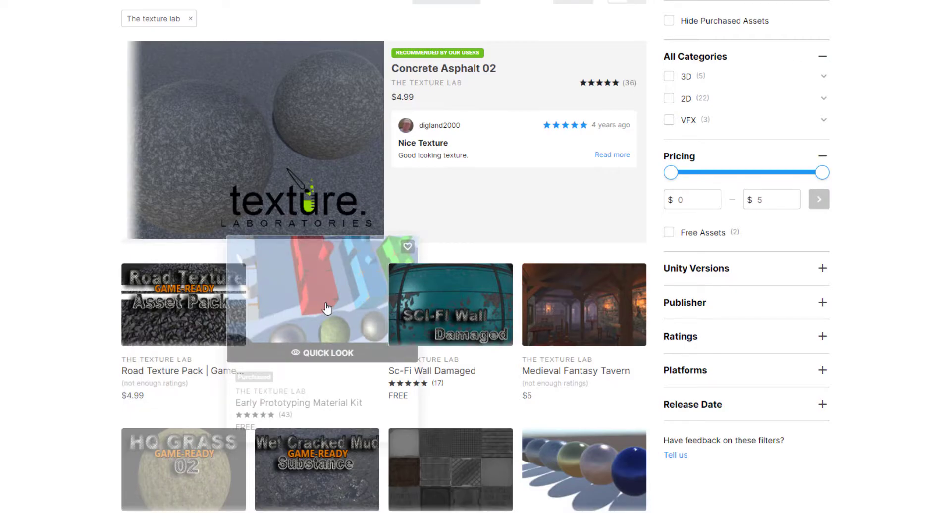
click(327, 308)
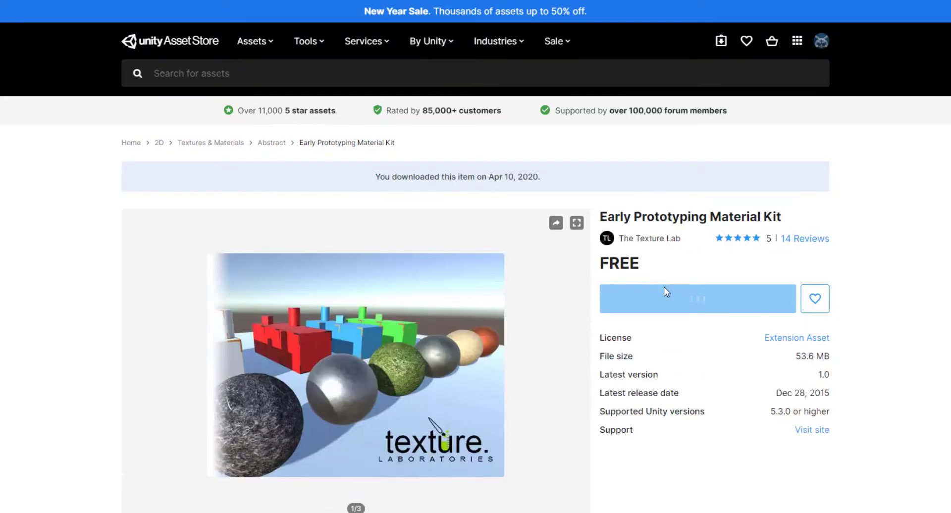
Open the Early Prototyping Material Kit in Unity and import all its files into the project
click(686, 301)
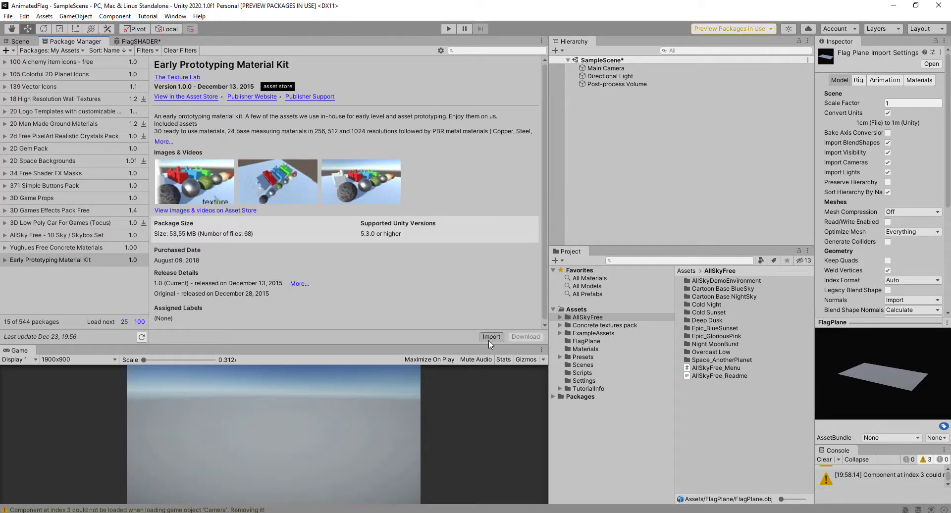
click(488, 340)
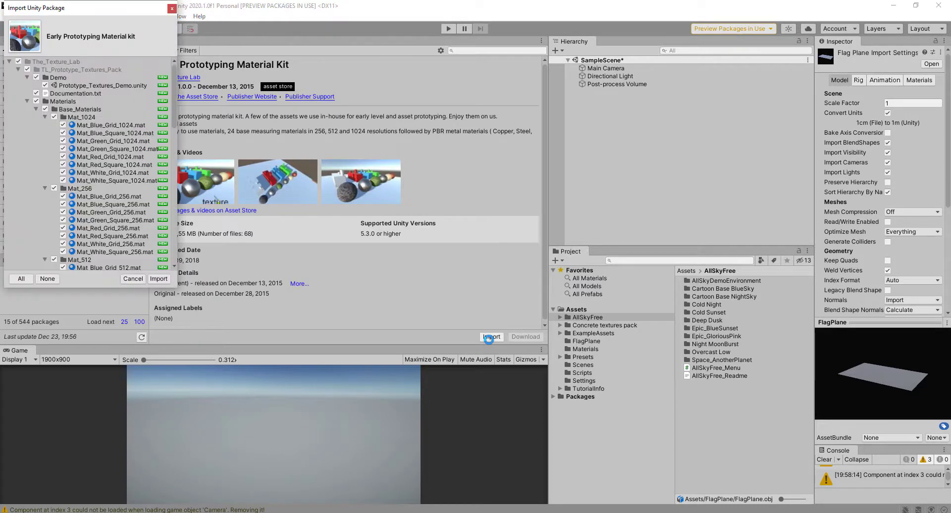
click(159, 278)
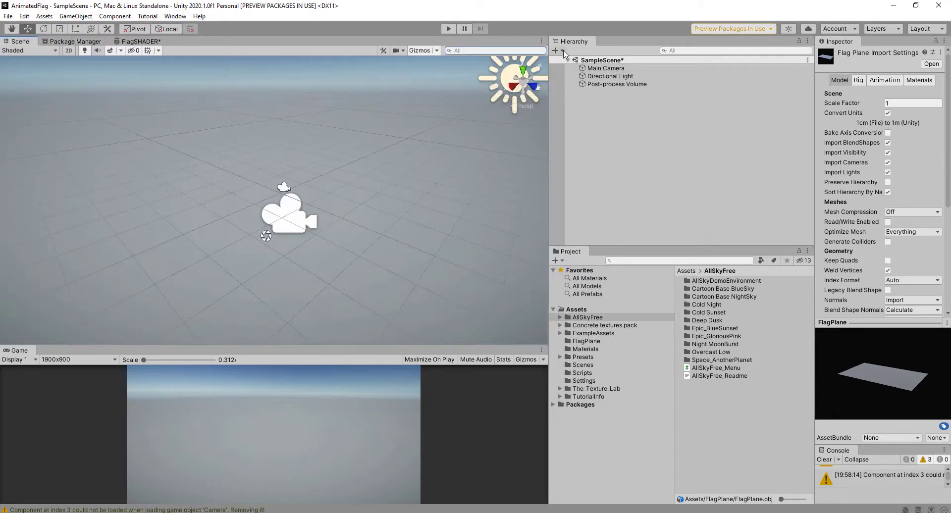
Create a 3D cylinder in the scene and remove its Capsule Collider component
click(563, 52)
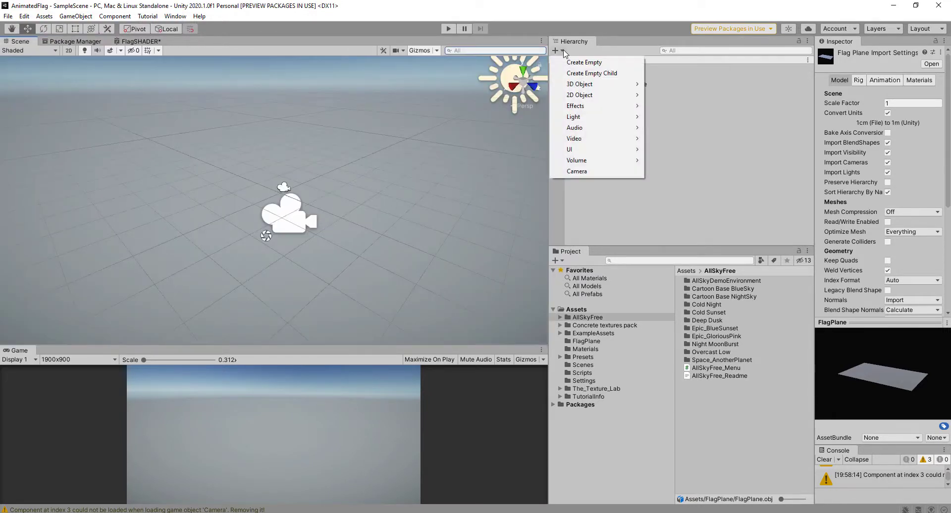
mouse_move(587, 85)
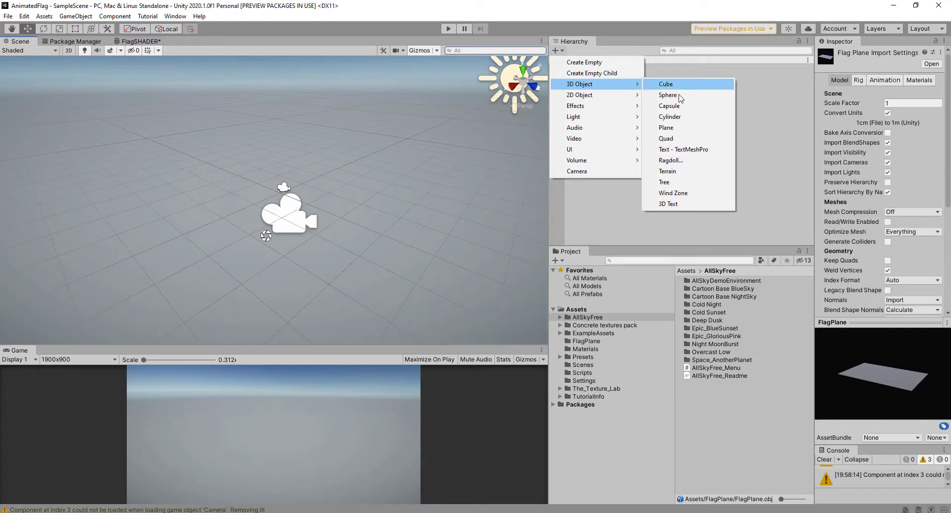
click(679, 119)
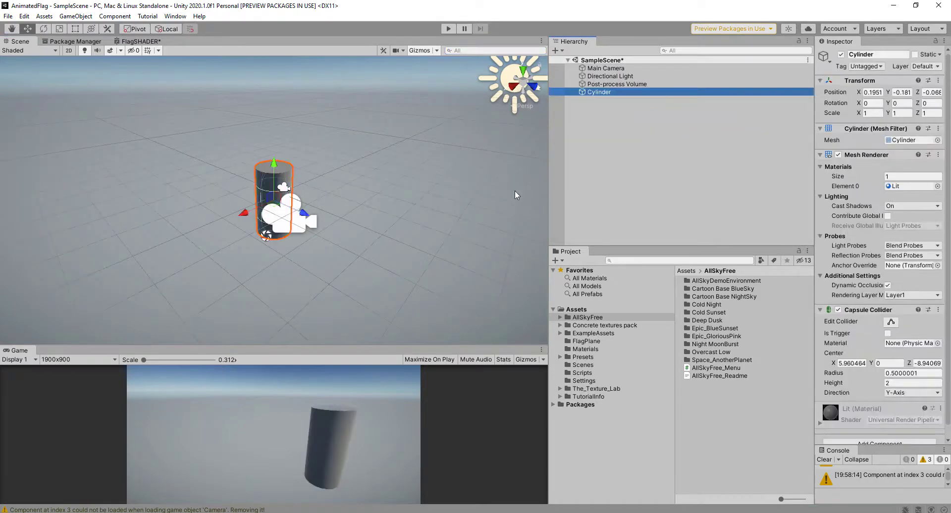
click(938, 310)
click(883, 334)
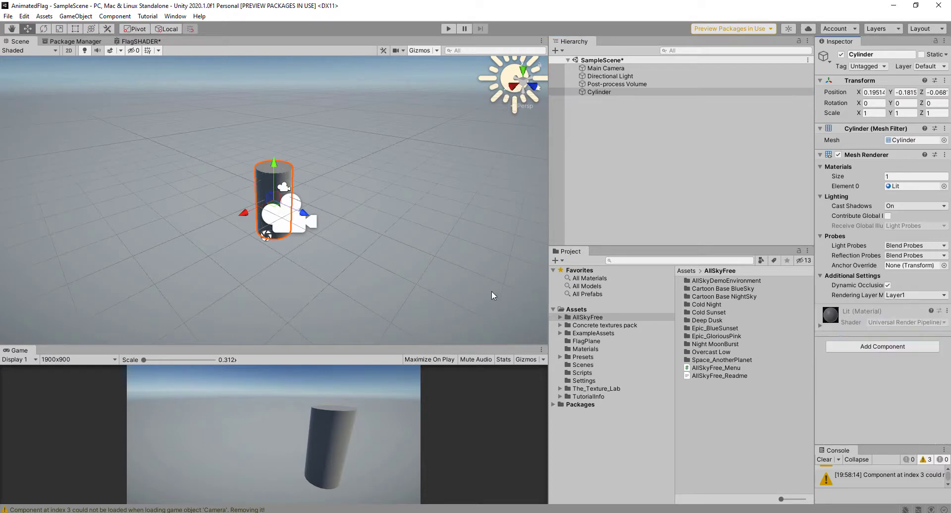
Place the FlagPlane model from the FlagPlane folder in the scene and raise it above the cylinder to about Y 1.76
alt+drag(427, 245, 414, 270)
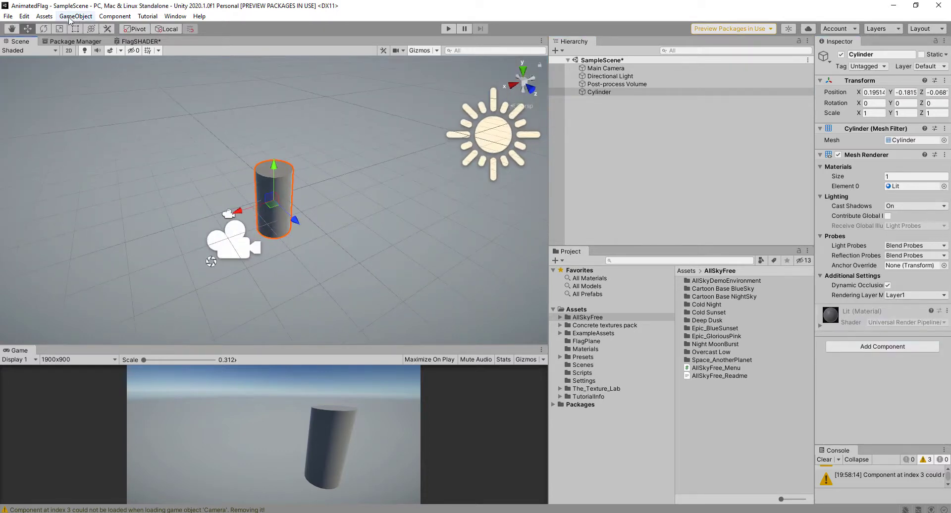
click(590, 342)
drag(715, 284, 347, 197)
scroll(346, 197, down, 3)
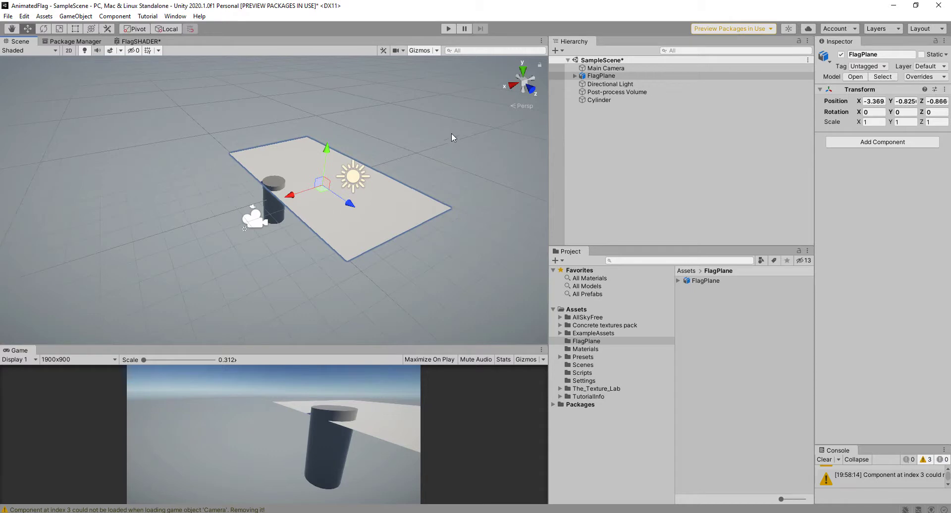
drag(324, 155, 327, 113)
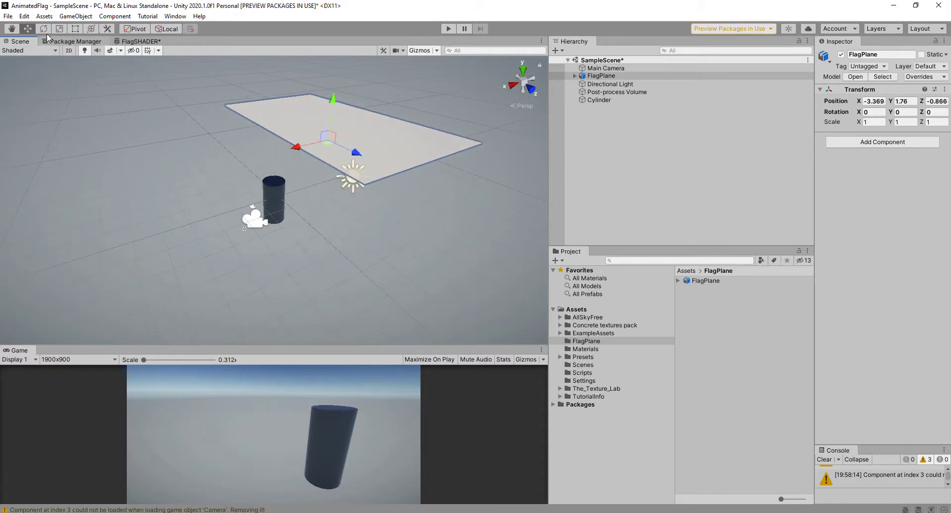
Set the FlagPlane object's Y rotation to 90
key(e)
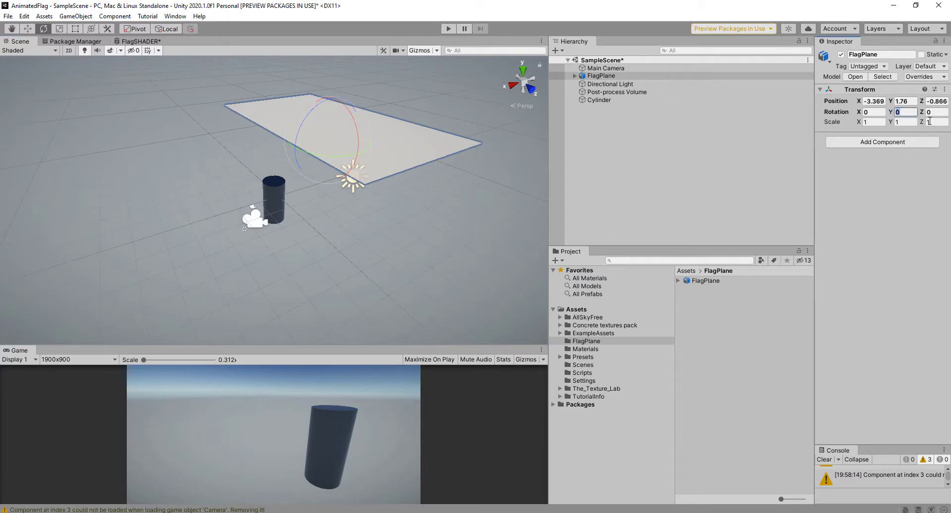
text(90)
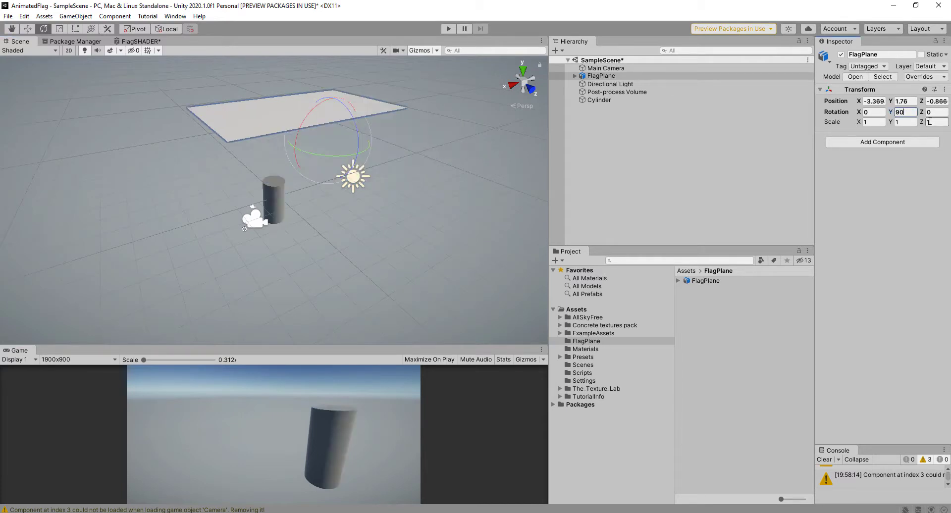
middle_drag(421, 173, 347, 182)
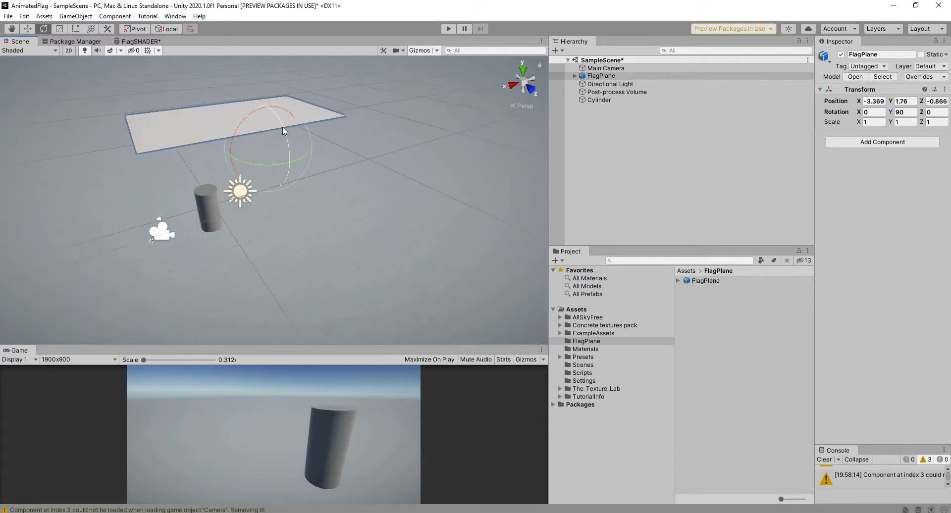
Turn the FlagPlane upright by setting its Z rotation to 90
drag(283, 126, 302, 213)
click(943, 112)
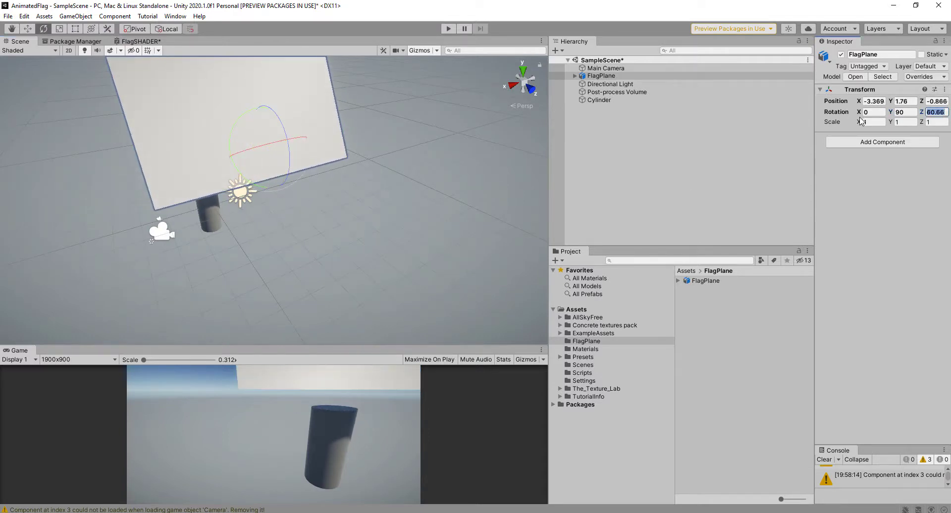
text(90)
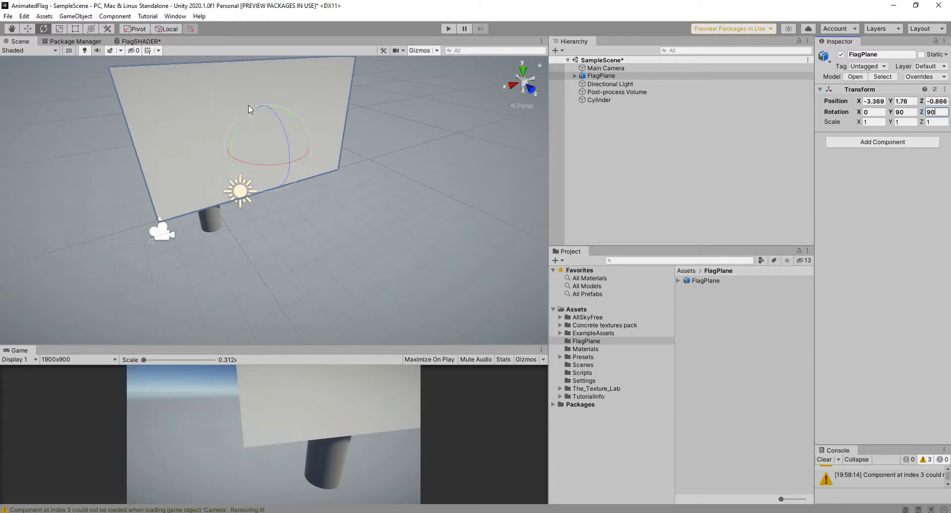
Raise the FlagPlane high above the cylinder to about Y 19.07
scroll(248, 105, down, 5)
click(27, 30)
scroll(330, 217, down, 3)
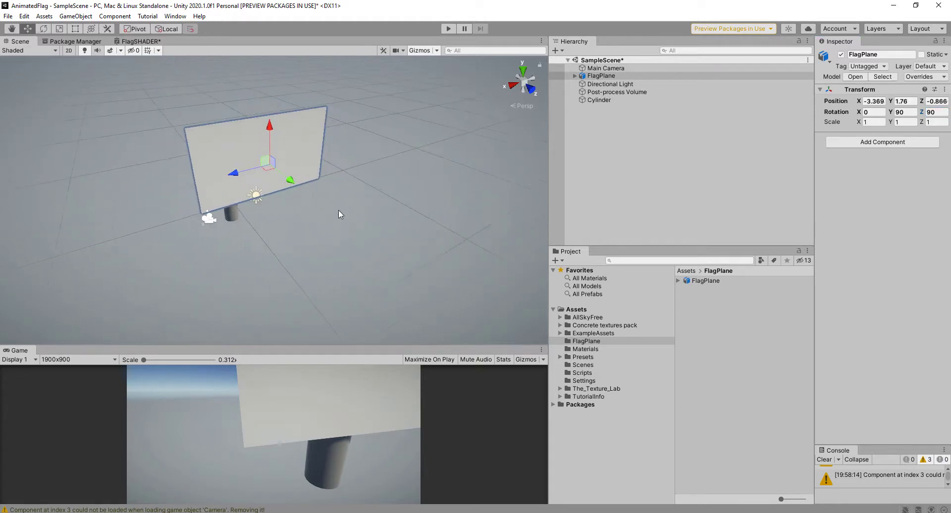
middle_drag(340, 214, 329, 247)
alt+drag(329, 247, 286, 201)
drag(252, 159, 303, 130)
middle_drag(328, 166, 336, 237)
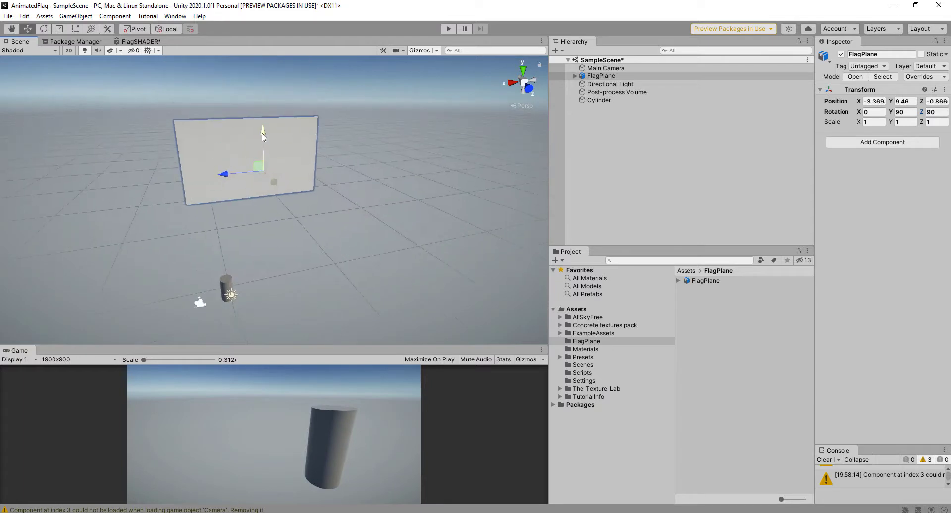
drag(263, 141, 262, 70)
middle_drag(338, 171, 373, 230)
scroll(373, 231, down, 1)
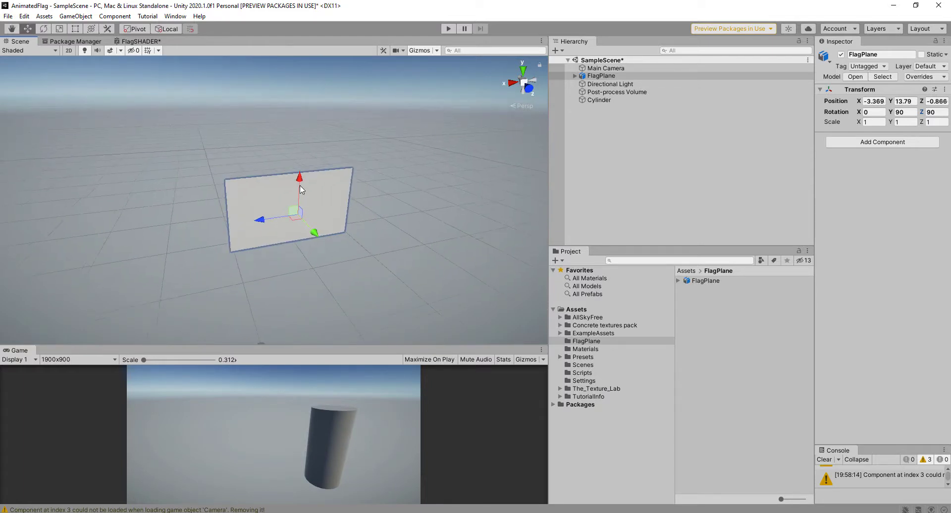
drag(299, 185, 300, 134)
middle_drag(381, 207, 411, 134)
scroll(384, 191, down, 3)
middle_click(319, 100)
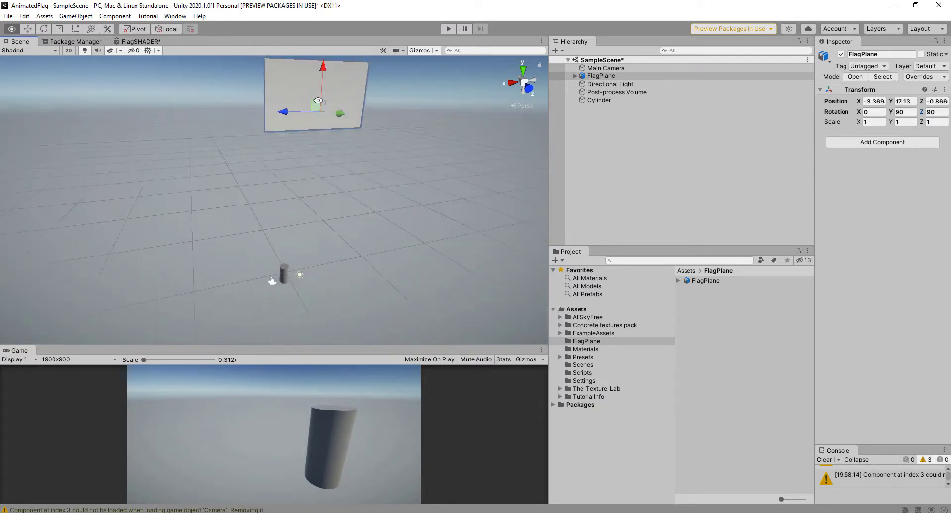
drag(324, 66, 324, 32)
middle_drag(367, 143, 361, 207)
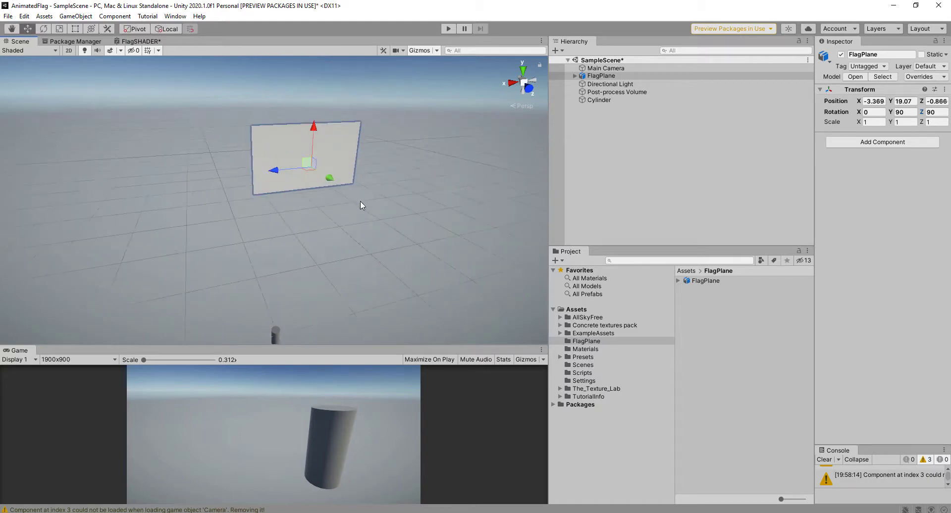
alt+drag(361, 206, 331, 193)
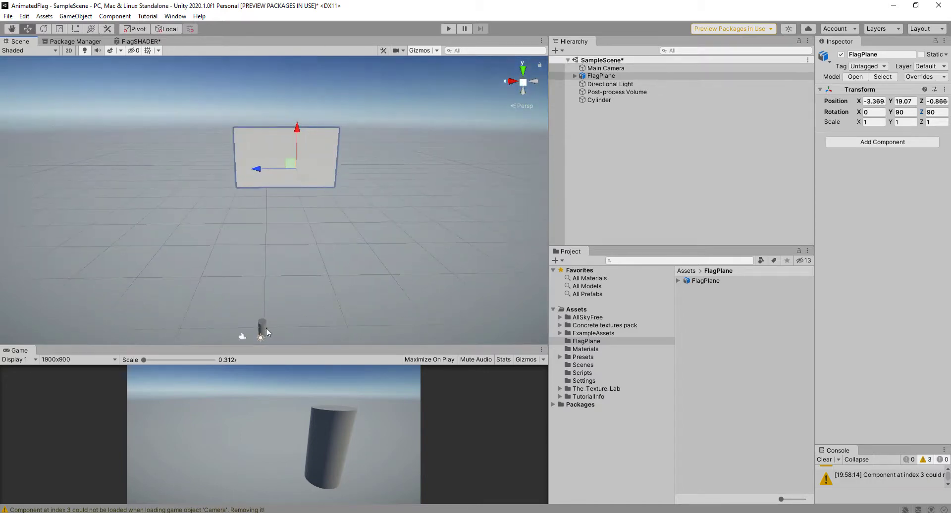
Using the top view, move the cylinder near the flag's edge, to about X 4.39 and Z 0.28
click(523, 70)
click(281, 168)
drag(280, 168, 317, 140)
click(601, 76)
middle_drag(312, 159, 292, 197)
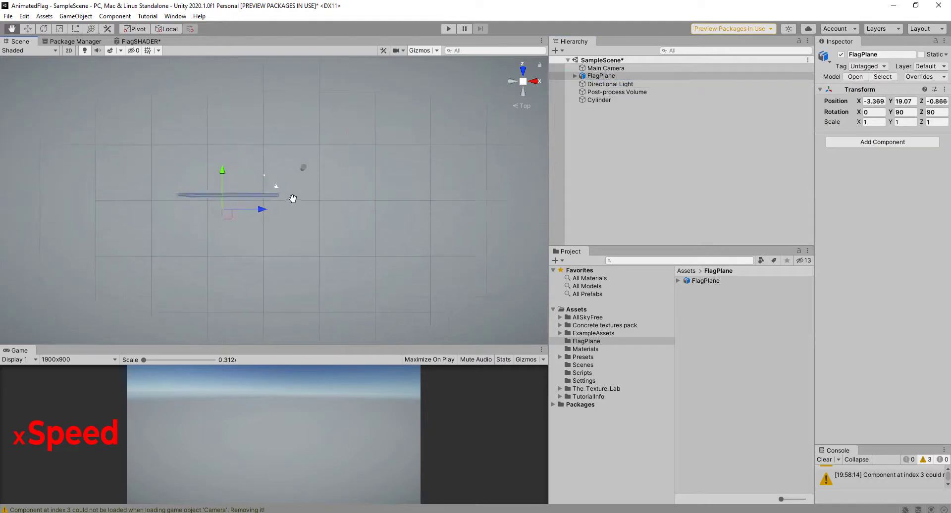
click(306, 169)
drag(299, 175, 285, 205)
click(600, 76)
alt+drag(326, 292, 267, 99)
Scale the cylinder vertically so it becomes a tall flagpole
click(263, 306)
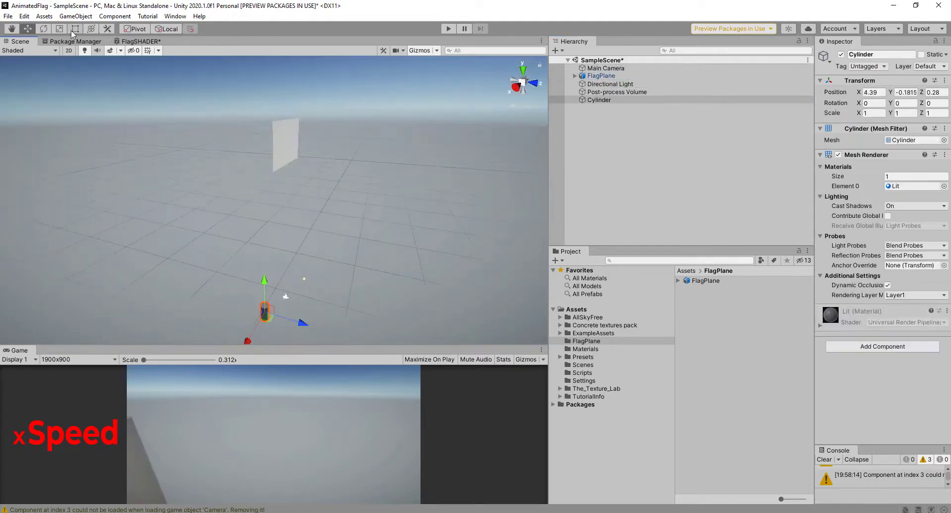
middle_drag(268, 302, 273, 248)
key(r)
drag(271, 250, 257, 284)
drag(272, 214, 272, 74)
drag(272, 249, 406, 198)
Move the pole up and against the flag's side edge, to about X 2.44, Y 11.25, Z 0.5
key(w)
drag(194, 212, 186, 120)
alt+drag(187, 124, 247, 233)
key(r)
key(w)
drag(185, 212, 297, 203)
drag(302, 220, 164, 213)
drag(240, 229, 212, 227)
Refine the pole's scale to about 0.36 in X and Z and about 12.32 in Y
alt+drag(292, 158, 297, 233)
key(r)
drag(271, 250, 265, 257)
drag(268, 223, 267, 209)
alt+drag(325, 180, 317, 138)
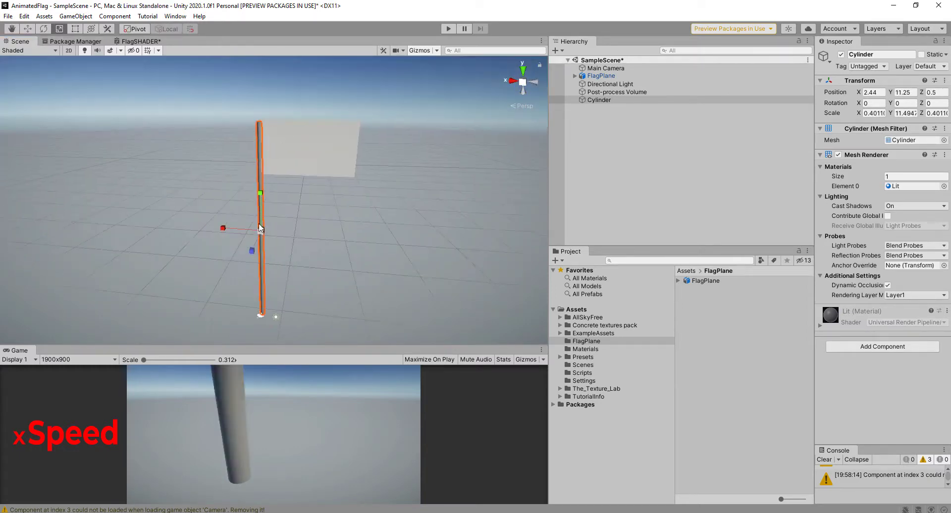
drag(260, 229, 255, 234)
key(w)
key(r)
drag(260, 194, 261, 185)
alt+drag(261, 185, 342, 208)
Fine-tune the pole's placement along the flag's edge at about X 2.44, Y 10.78, Z 0.5
click(342, 208)
scroll(284, 185, up, 3)
alt+drag(310, 170, 240, 169)
click(239, 169)
key(w)
drag(241, 293, 273, 317)
drag(212, 290, 217, 291)
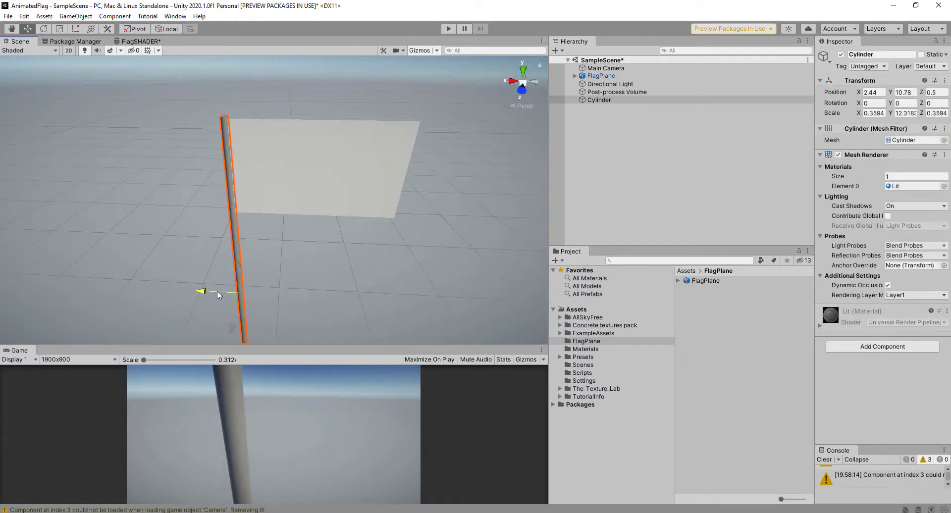
Add a 3D sphere to the scene and scale it uniformly to about 1.33
click(563, 51)
mouse_move(585, 85)
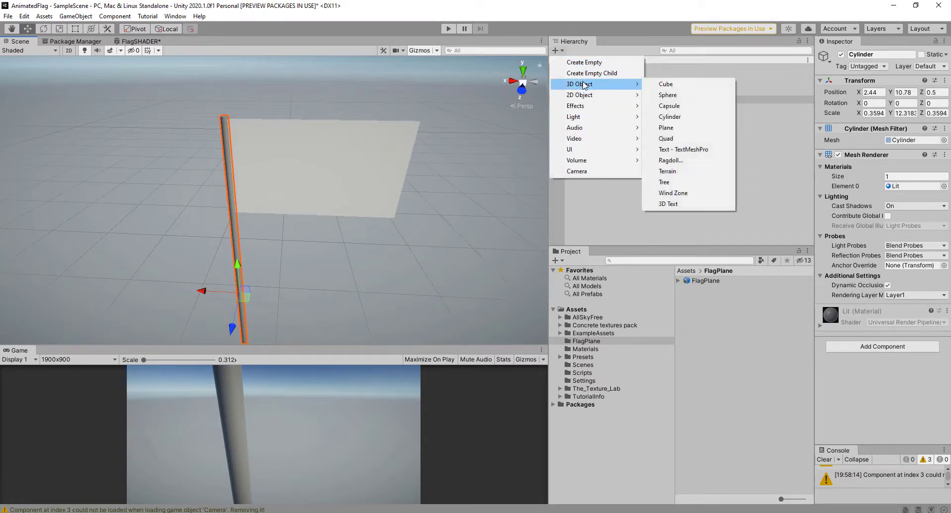
click(666, 96)
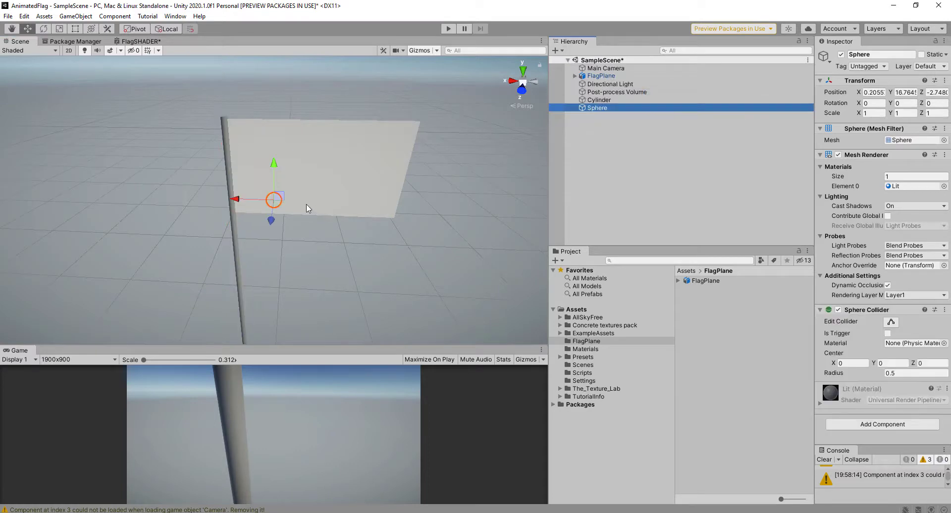
click(60, 30)
drag(274, 200, 285, 193)
key(w)
alt+drag(256, 222, 354, 276)
Using the top view, move the sphere to about X 3.45 and Z 1.82 and remove its Sphere Collider component
right_click(525, 106)
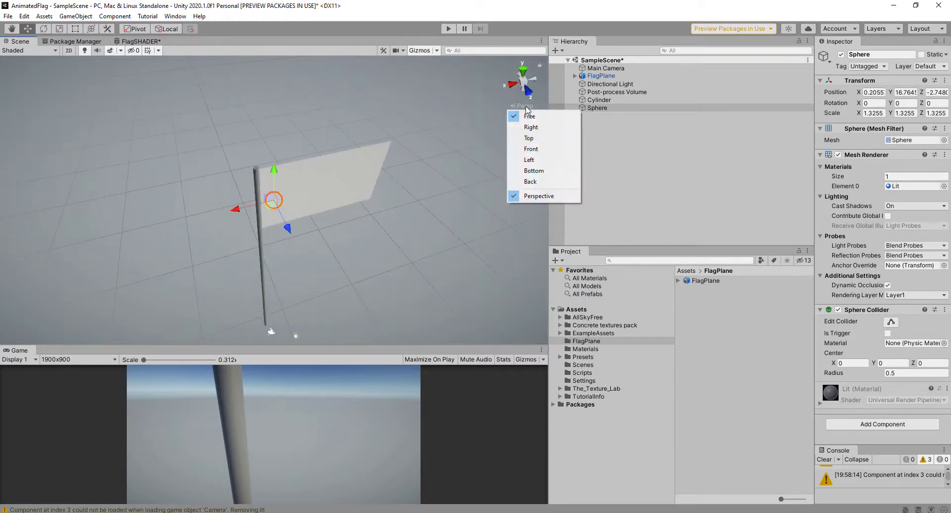
click(533, 139)
drag(279, 195, 316, 142)
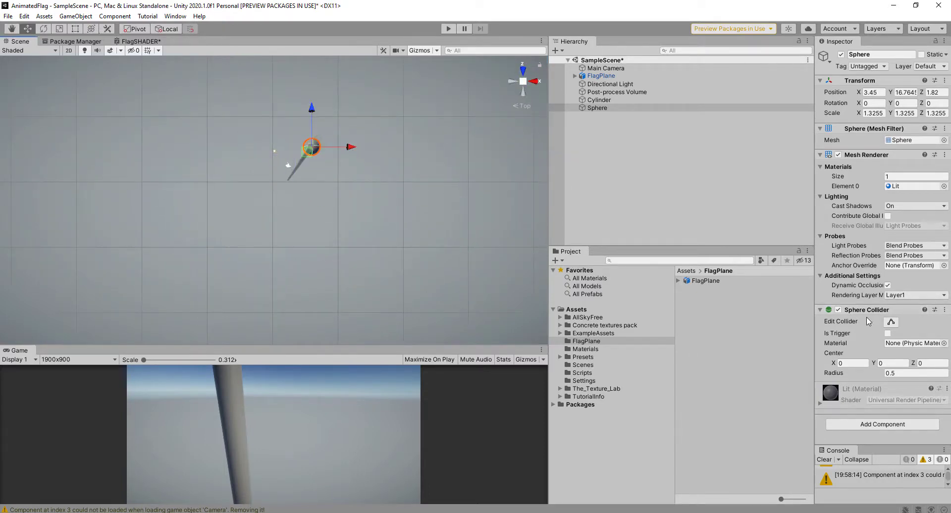
click(945, 310)
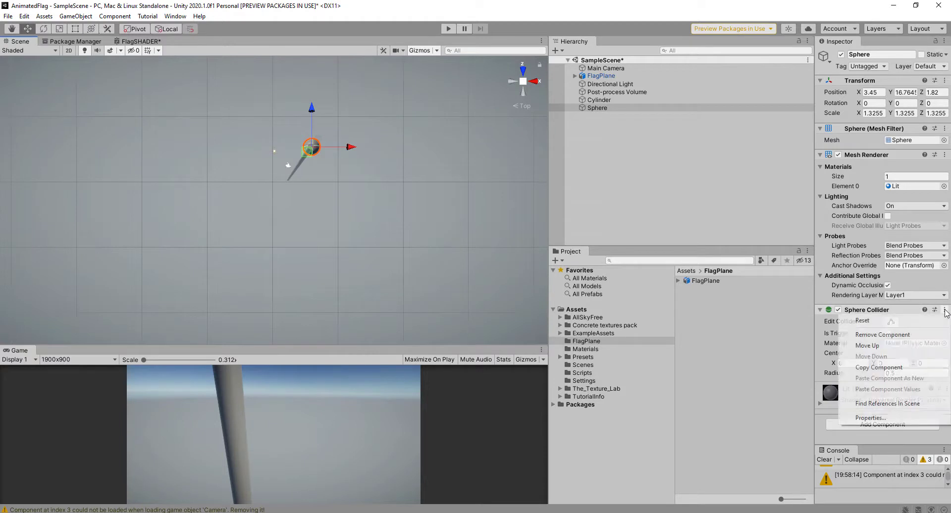
click(899, 335)
Place the sphere on the pole's tip at about X 2.45, Y 23.26, Z 0.48 and shrink it to about 0.66
scroll(340, 179, up, 1)
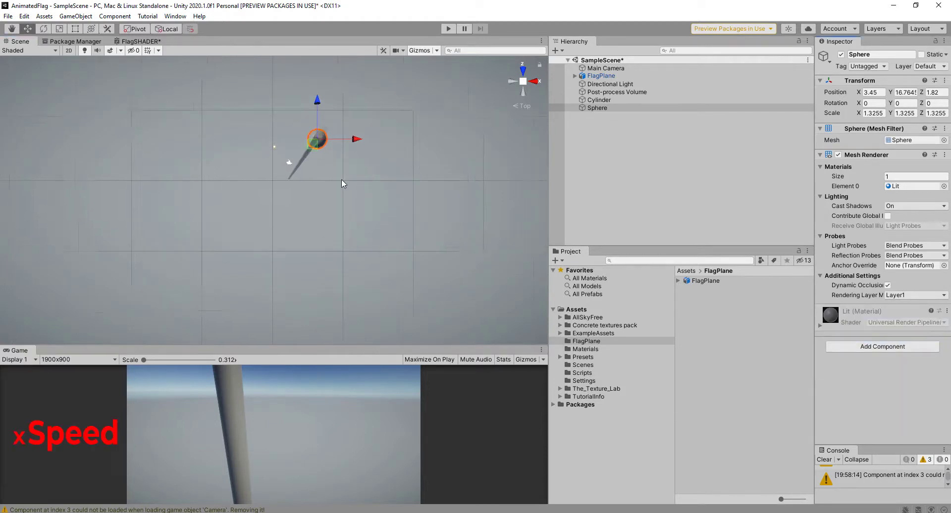
middle_drag(340, 180, 297, 203)
drag(275, 175, 259, 184)
scroll(319, 192, up, 1)
middle_drag(320, 192, 347, 209)
drag(276, 190, 300, 196)
alt+drag(347, 233, 297, 135)
click(59, 29)
click(27, 29)
alt+drag(307, 128, 384, 240)
drag(317, 173, 304, 169)
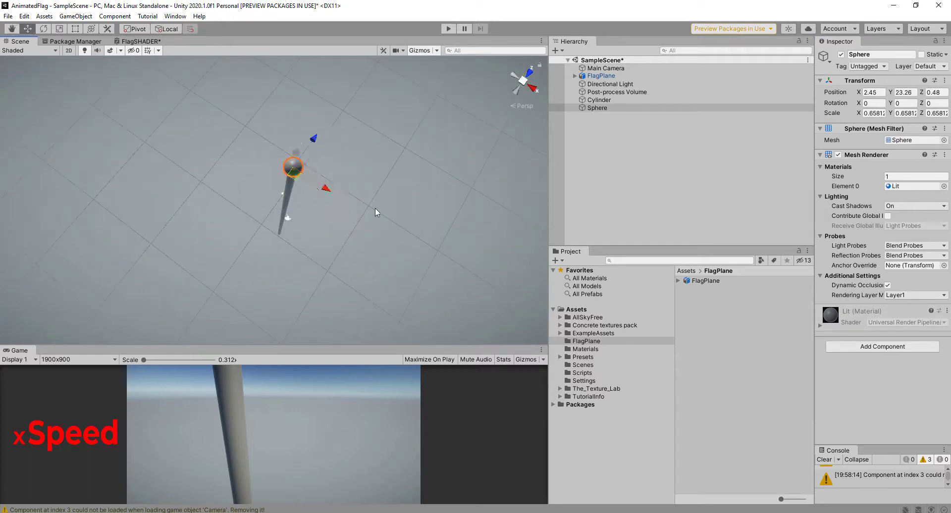
Reduce the sphere's uniform scale to about 0.6 to fit the pole's tip and clear the selection
alt+drag(376, 213, 174, 130)
middle_drag(284, 81, 269, 163)
scroll(269, 163, up, 2)
click(59, 29)
drag(240, 159, 243, 164)
click(28, 29)
alt+drag(169, 166, 191, 191)
scroll(195, 99, up, 3)
click(59, 29)
drag(200, 127, 202, 127)
click(27, 29)
alt+drag(258, 114, 267, 80)
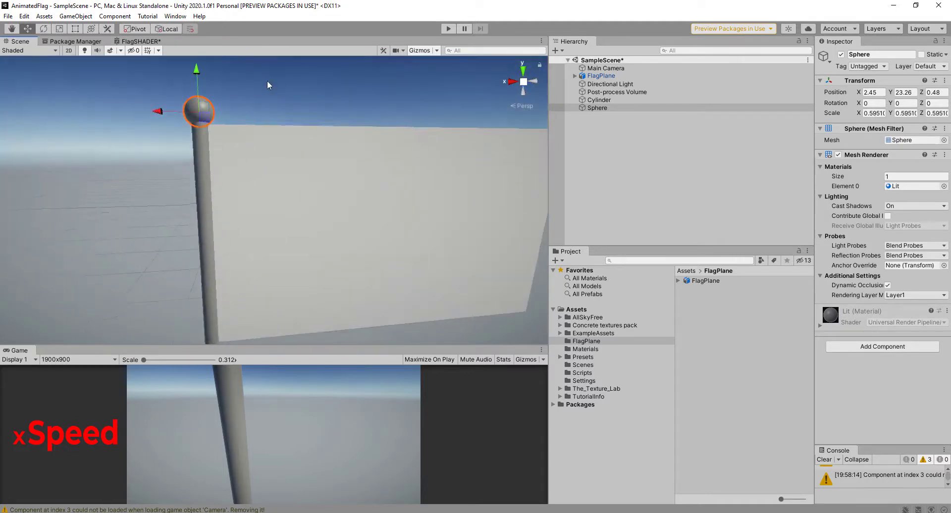
click(267, 80)
scroll(346, 123, down, 3)
alt+drag(455, 174, 471, 212)
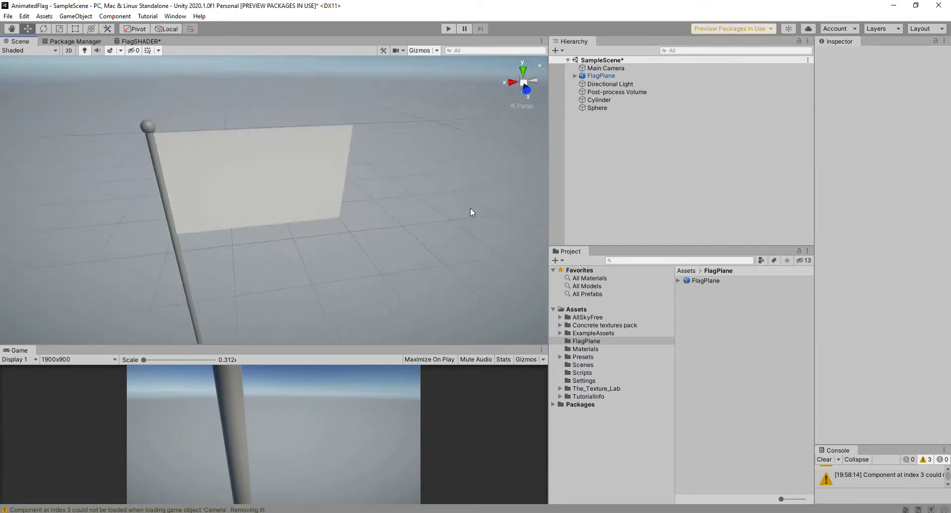
middle_drag(409, 221, 468, 223)
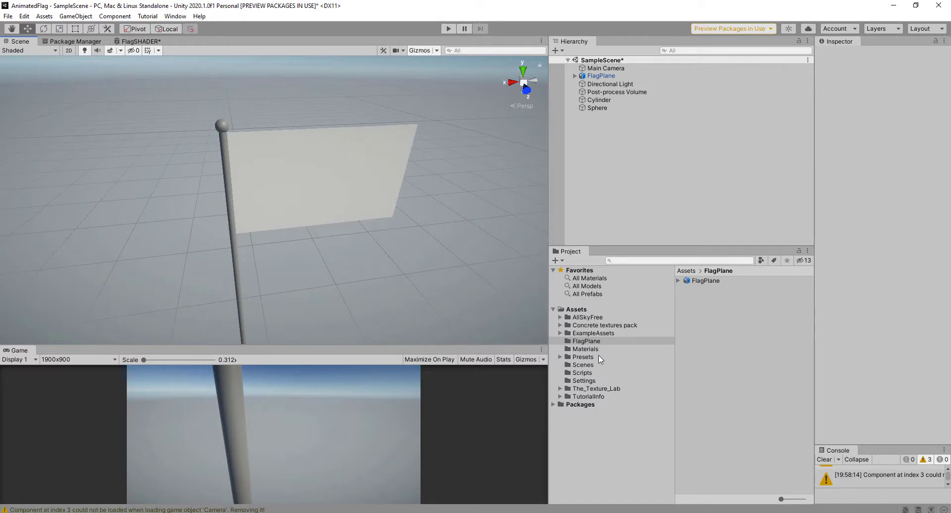
Apply the Mat_Steel_Base_1024 material from TL_Prototype_Textures_Pack's Metal_Materials folder to the flagpole cylinder
click(604, 389)
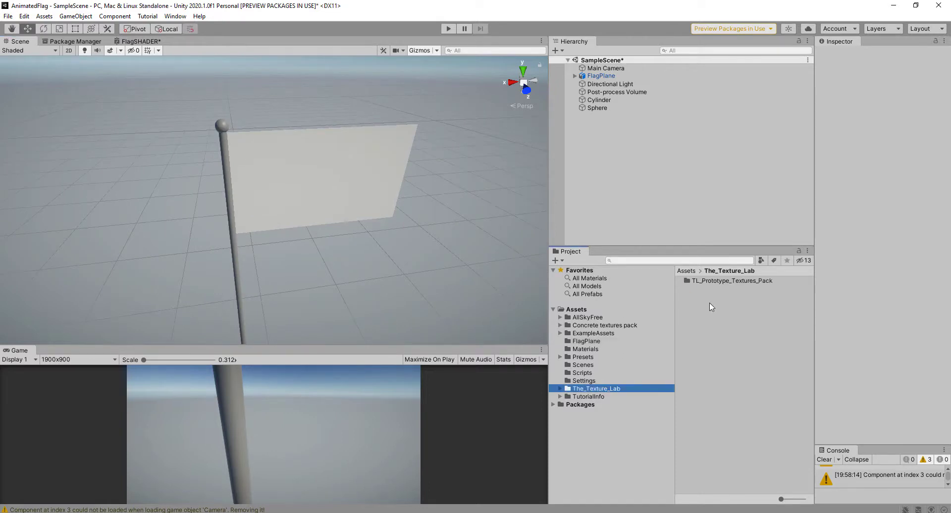
double_click(707, 281)
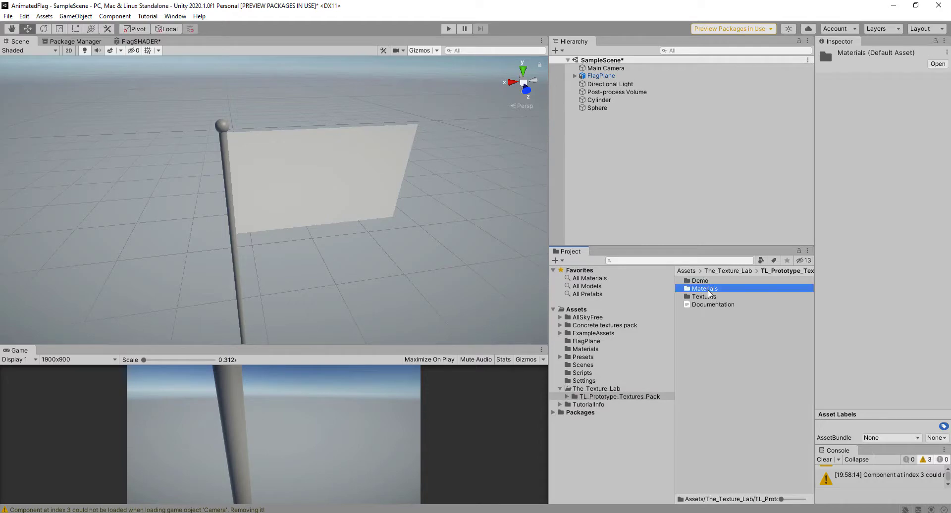
double_click(709, 289)
double_click(715, 289)
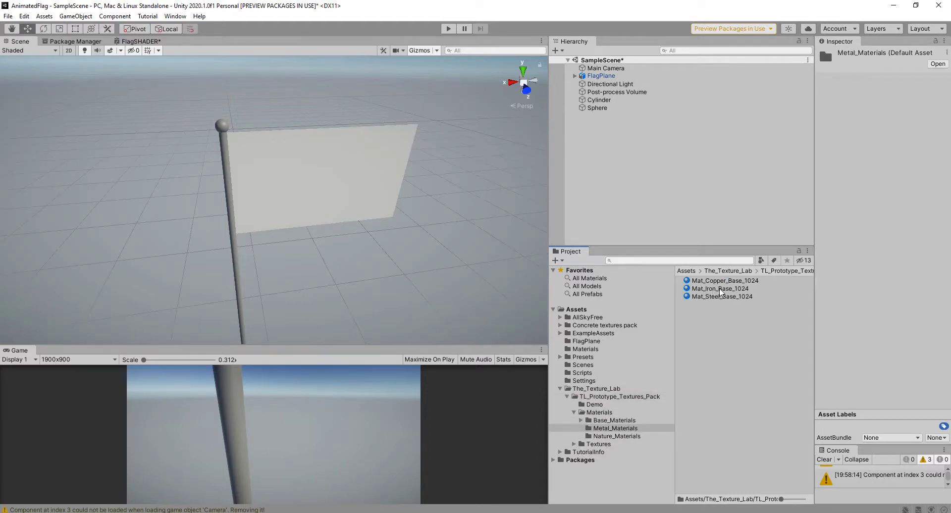
click(722, 297)
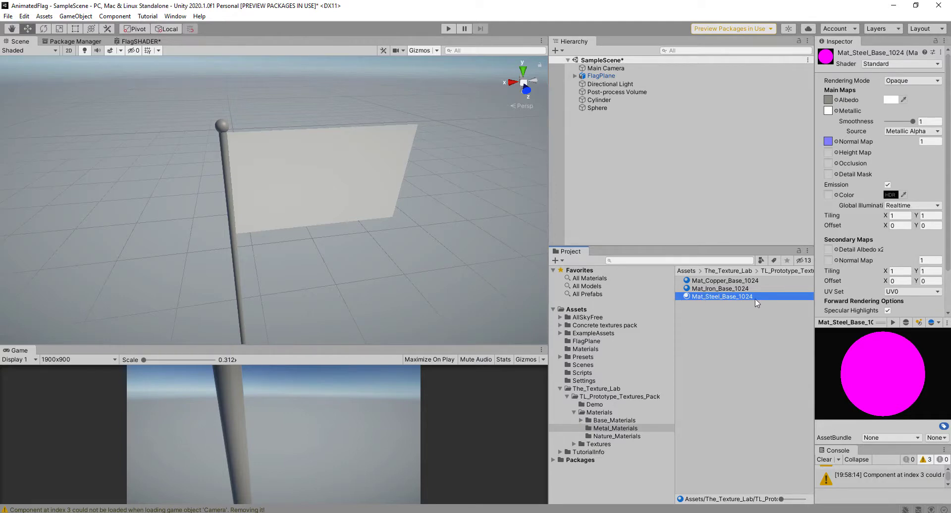
drag(735, 302, 370, 280)
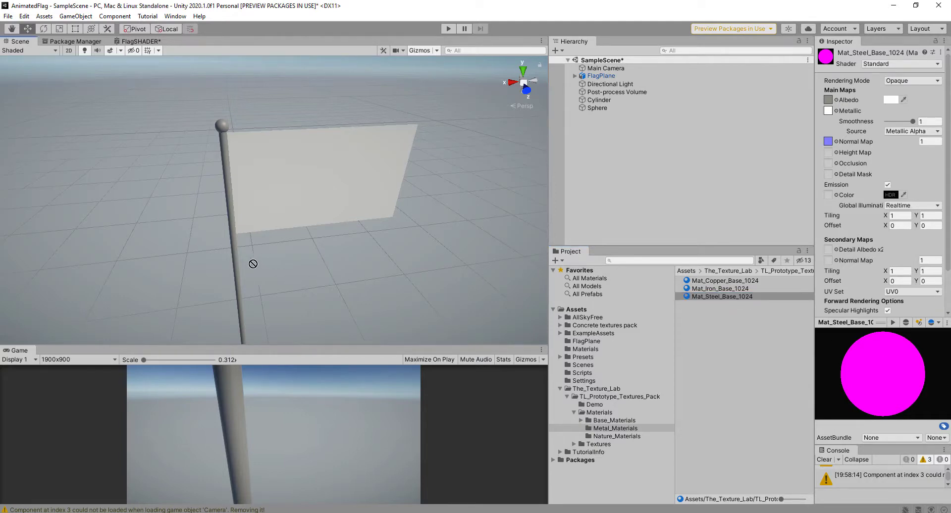
drag(252, 264, 236, 260)
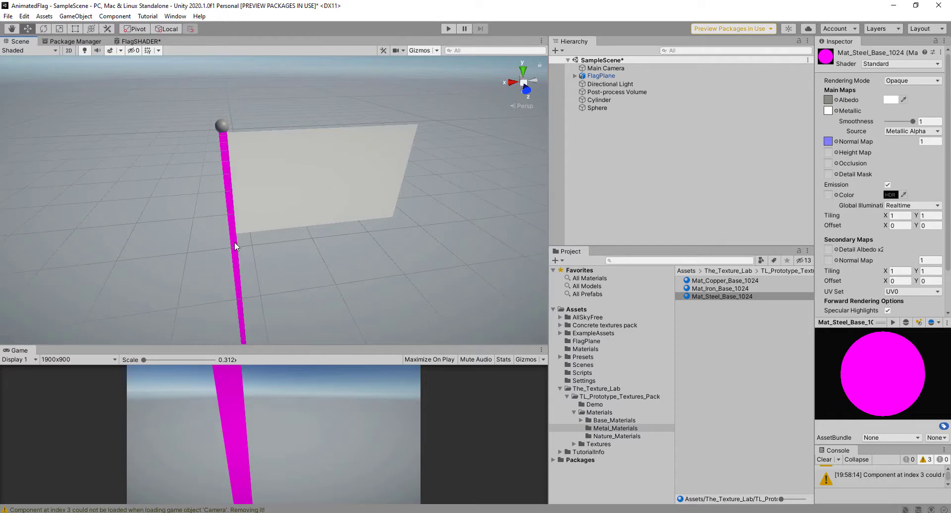
Upgrade all project materials to UniversalRP materials and confirm the conversion
middle_drag(265, 257, 303, 229)
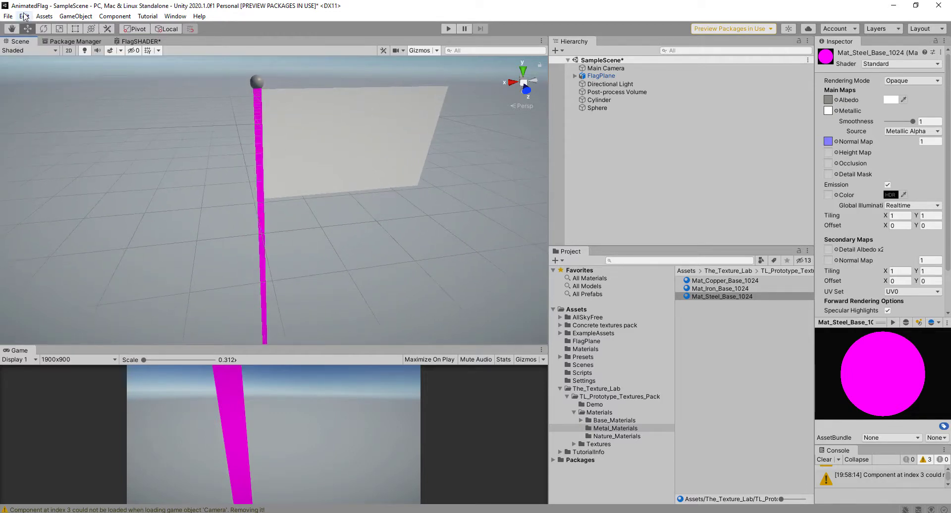
click(25, 17)
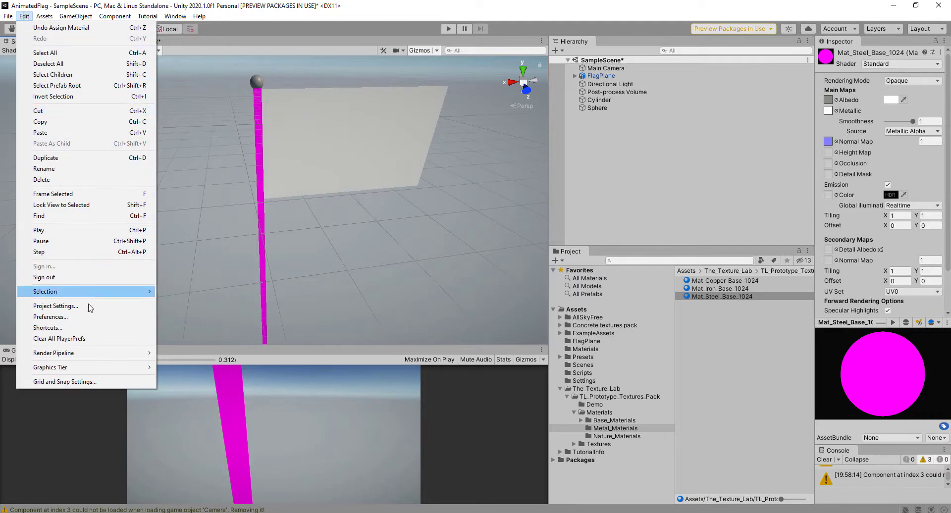
mouse_move(103, 359)
mouse_move(202, 369)
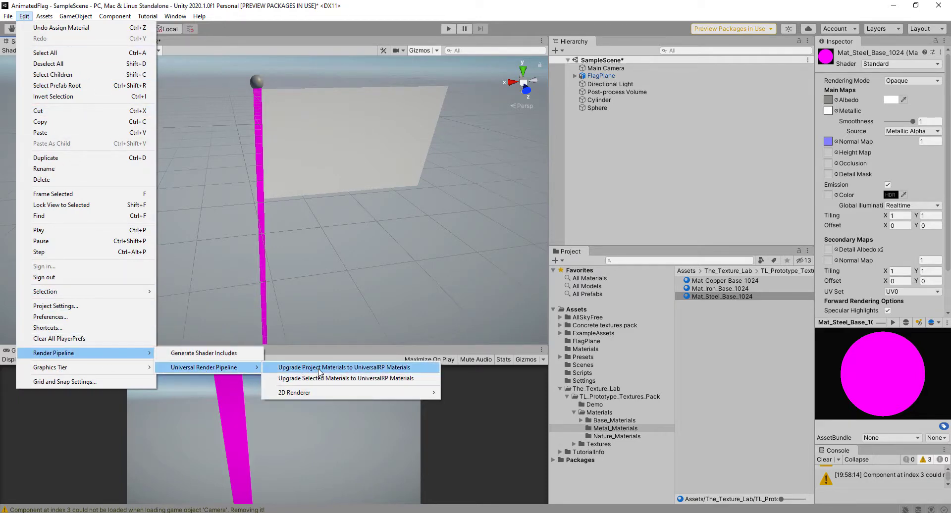
click(372, 367)
click(501, 283)
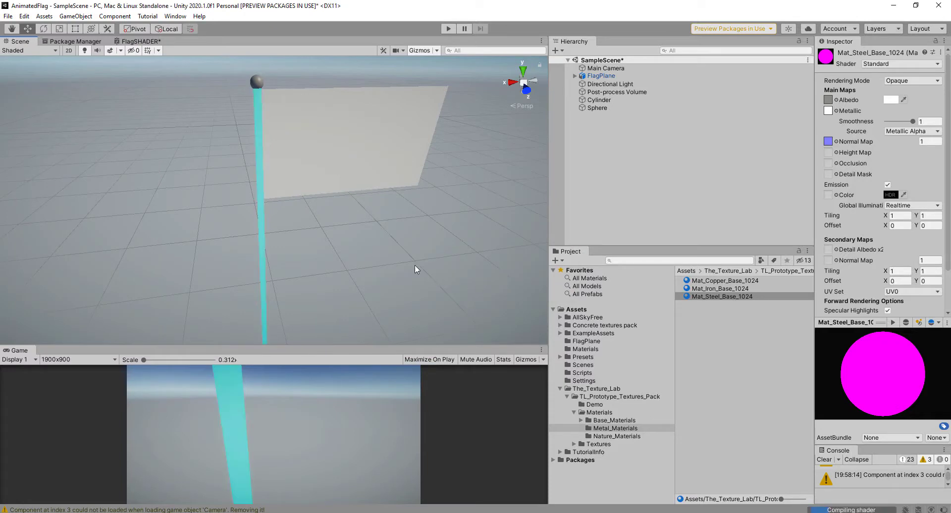
alt+drag(350, 239, 395, 192)
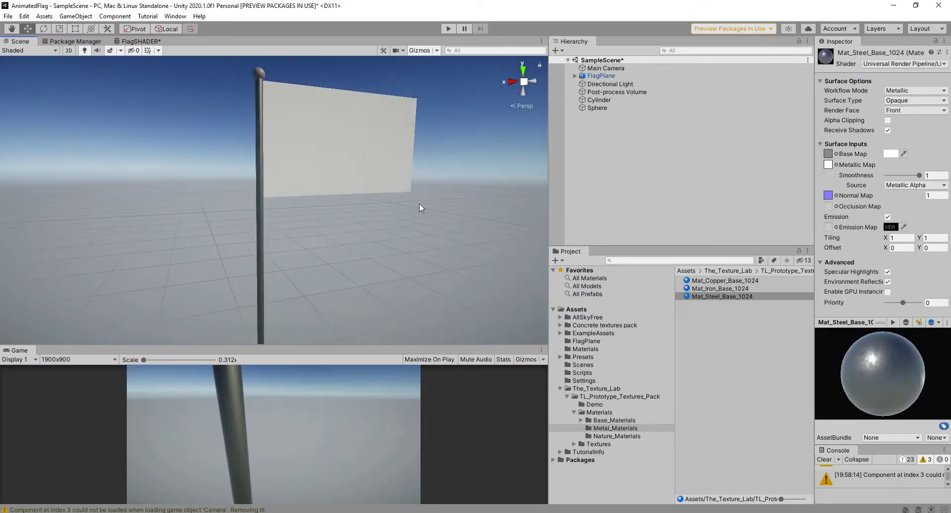
Compare the surface settings of Mat_Iron_Base_1024 and Mat_Steel_Base_1024, including the steel material's smoothness
mouse_move(281, 206)
mouse_down()
mouse_move(263, 213)
mouse_move(283, 215)
mouse_up()
click(720, 289)
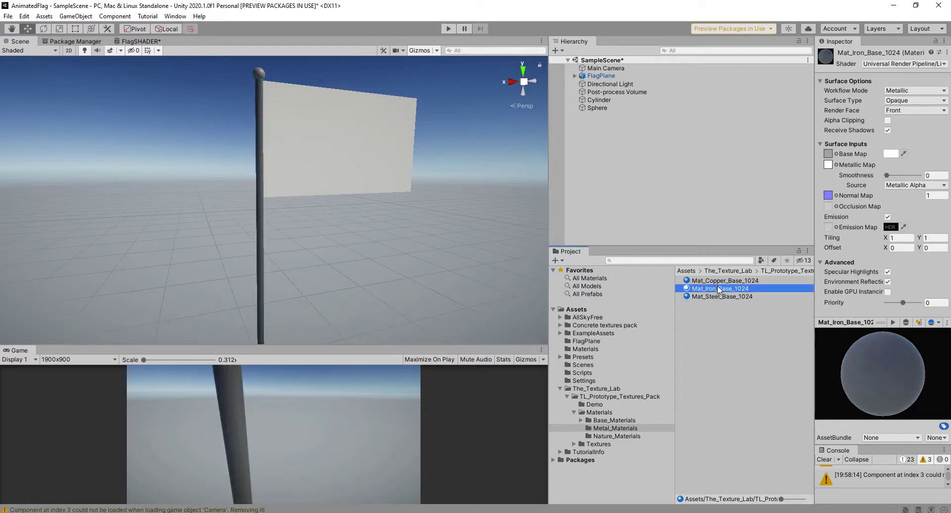
click(721, 297)
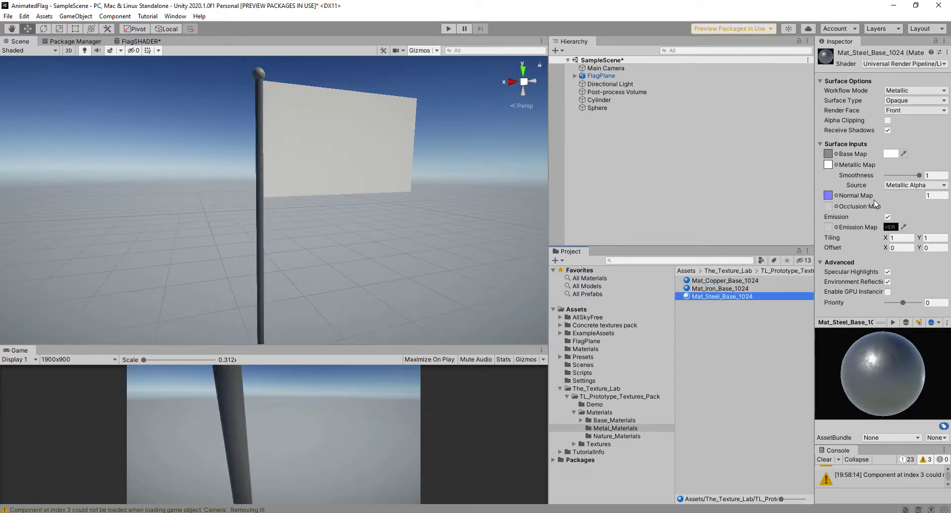
click(919, 175)
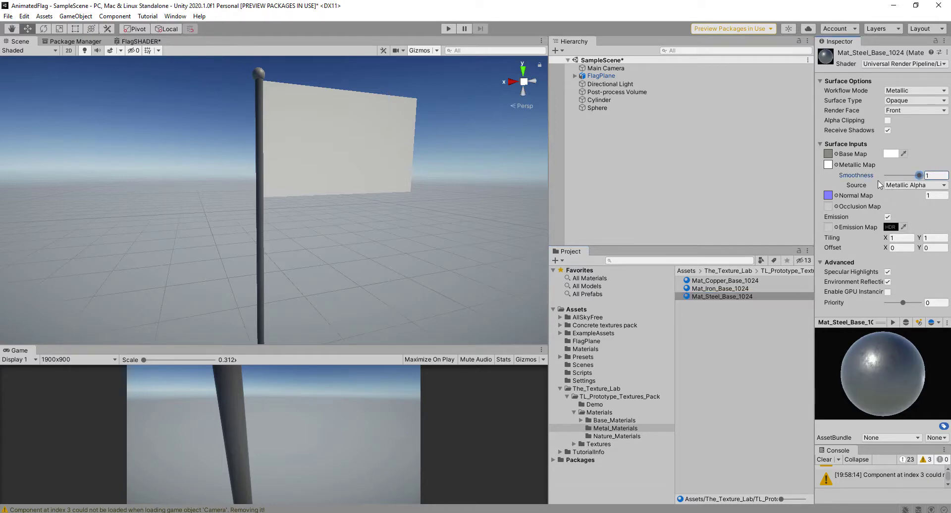
alt+drag(386, 228, 314, 221)
Try Mat_Iron_Base_1024 on the flagpole cylinder and reapply Mat_Steel_Base_1024 to it
drag(715, 292, 267, 225)
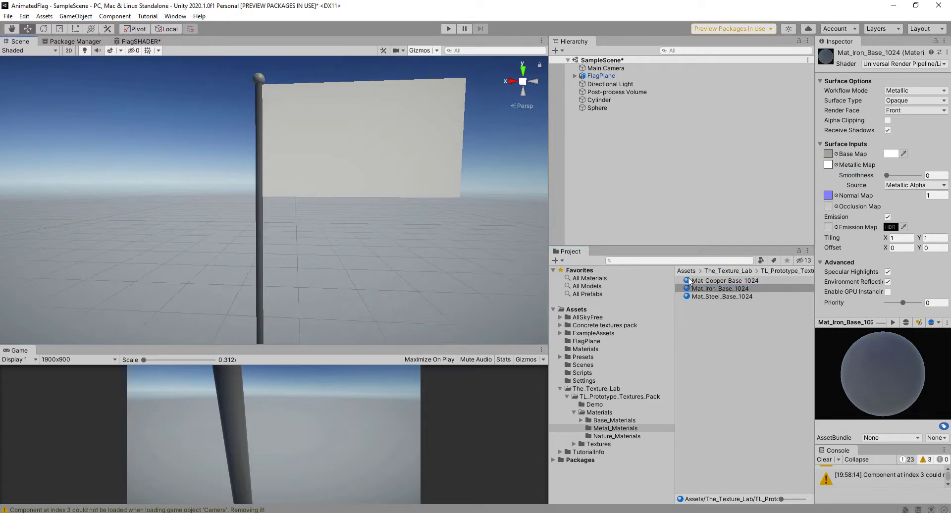
drag(714, 290, 259, 228)
drag(722, 296, 263, 239)
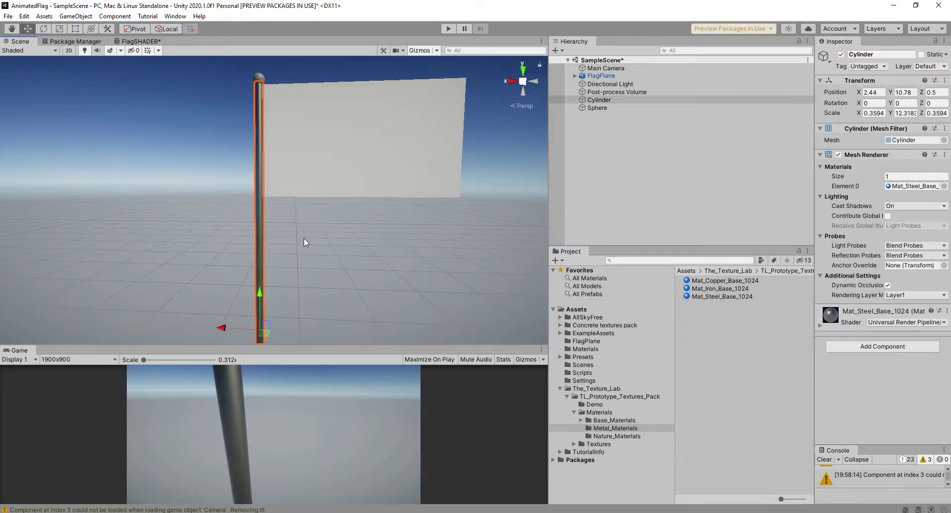
Apply Mat_Steel_Base_1024 to the sphere on the pole's tip and clear the selection
key(f)
middle_drag(262, 90, 252, 144)
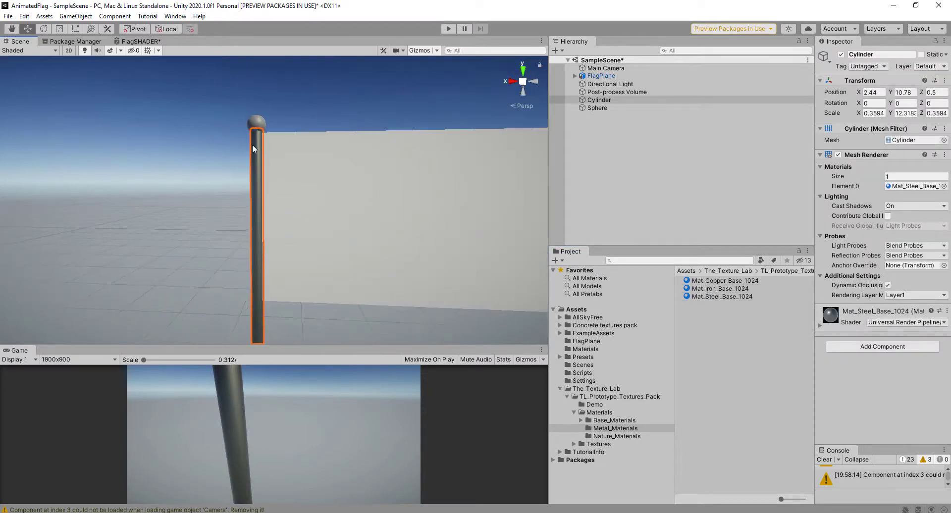
alt+drag(252, 144, 352, 182)
drag(729, 297, 268, 131)
click(307, 90)
scroll(314, 147, down, 3)
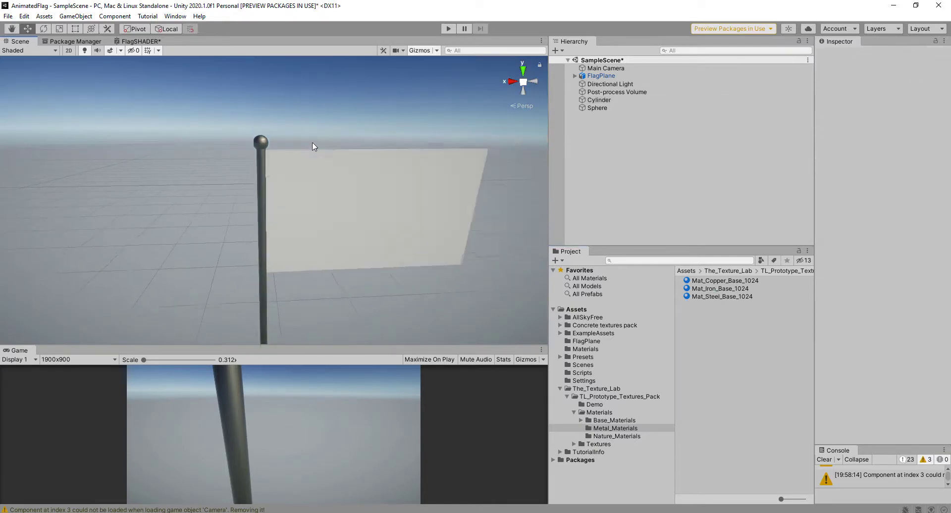
middle_drag(367, 180, 299, 103)
scroll(347, 173, down, 2)
middle_drag(348, 174, 389, 187)
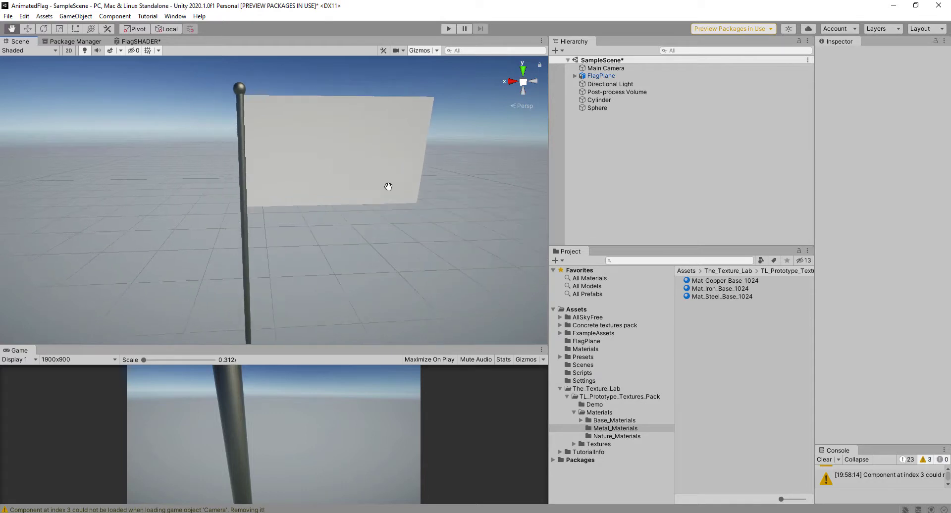
scroll(391, 206, down, 2)
scroll(394, 208, down, 4)
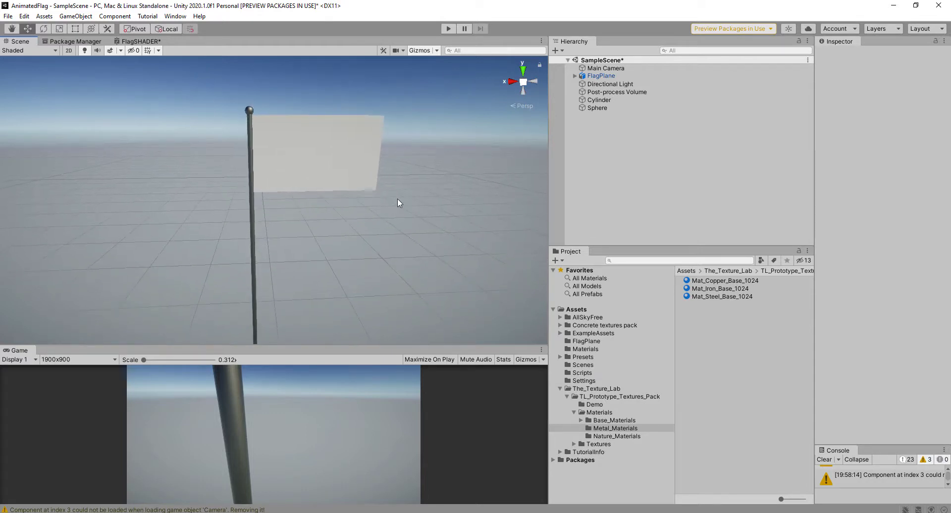
alt+drag(403, 218, 362, 171)
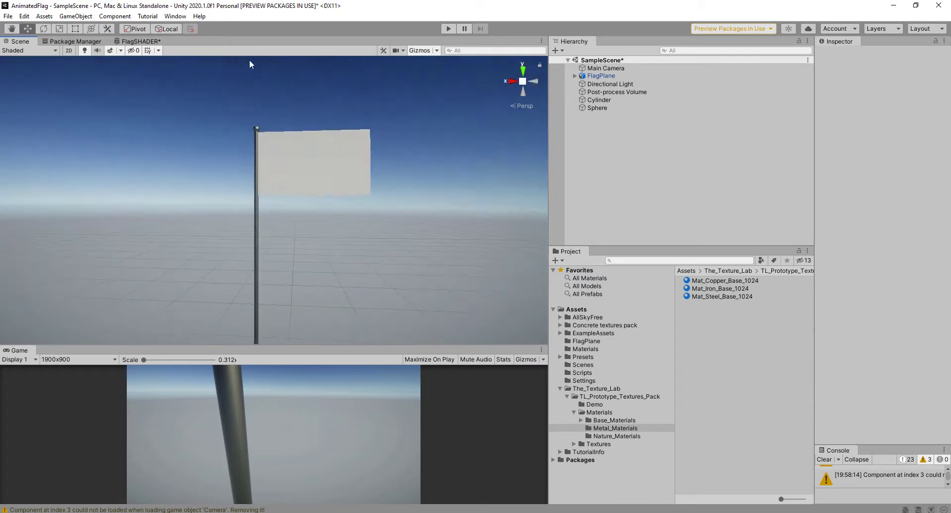
Set the scene's skybox material to Epic_BlueSunset Equirect in the environment lighting settings and close them
click(181, 17)
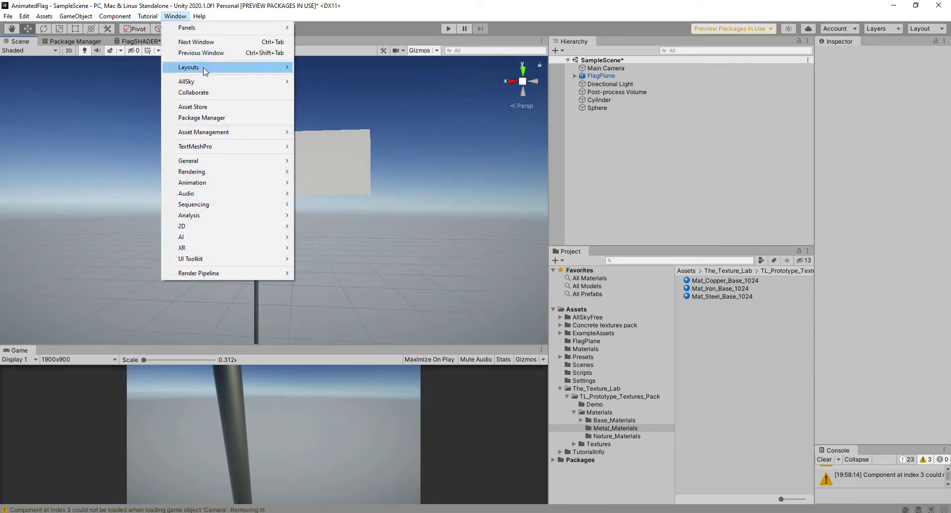
mouse_move(230, 177)
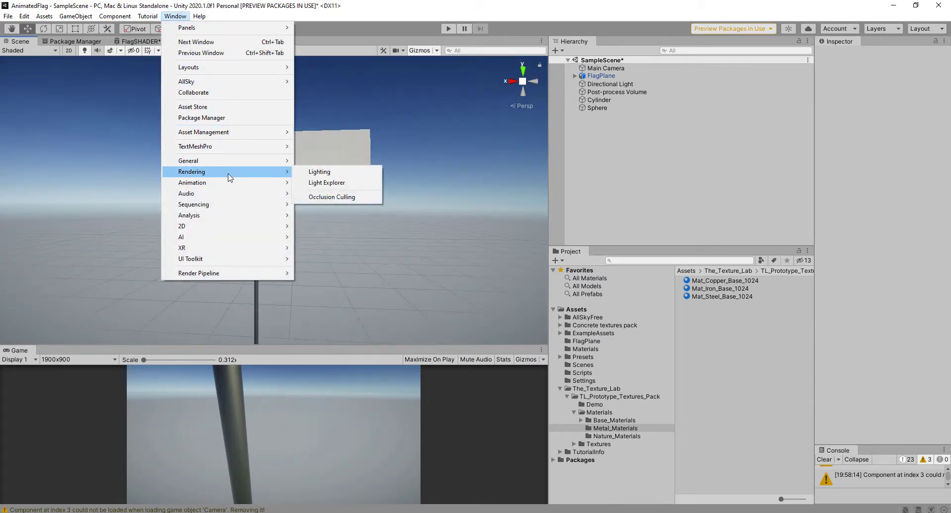
click(317, 172)
click(366, 89)
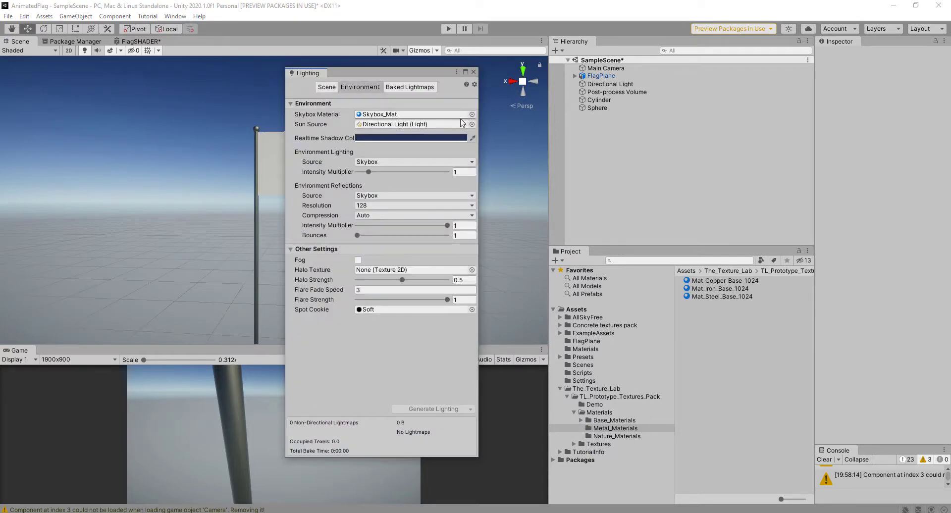
click(472, 114)
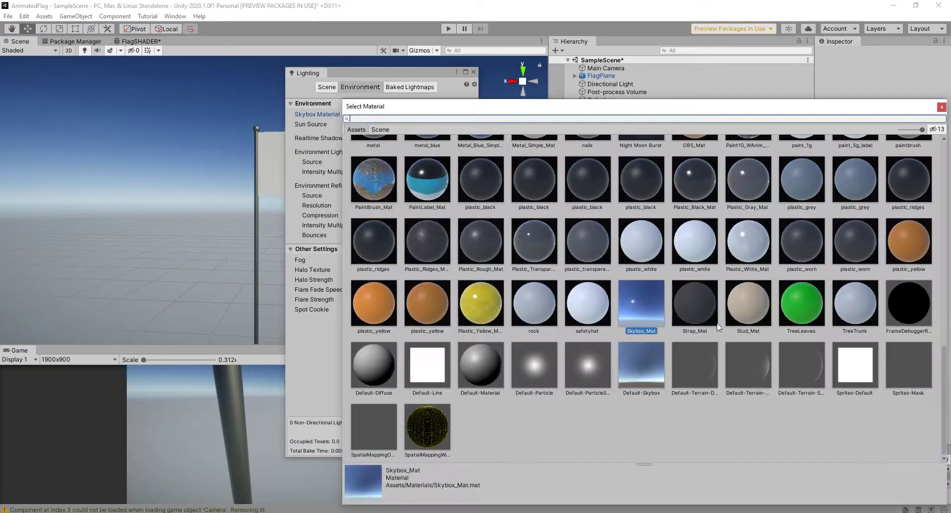
scroll(743, 316, up, 5)
scroll(743, 316, up, 8)
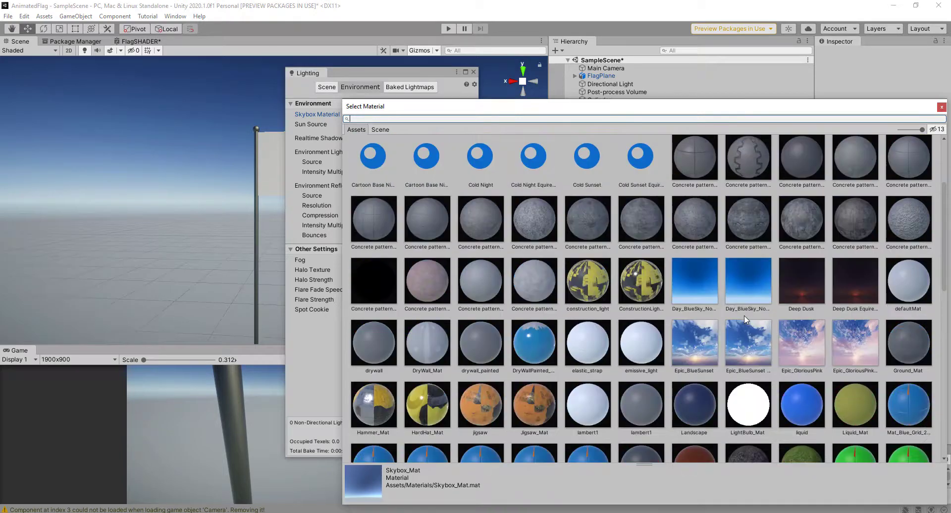
double_click(749, 344)
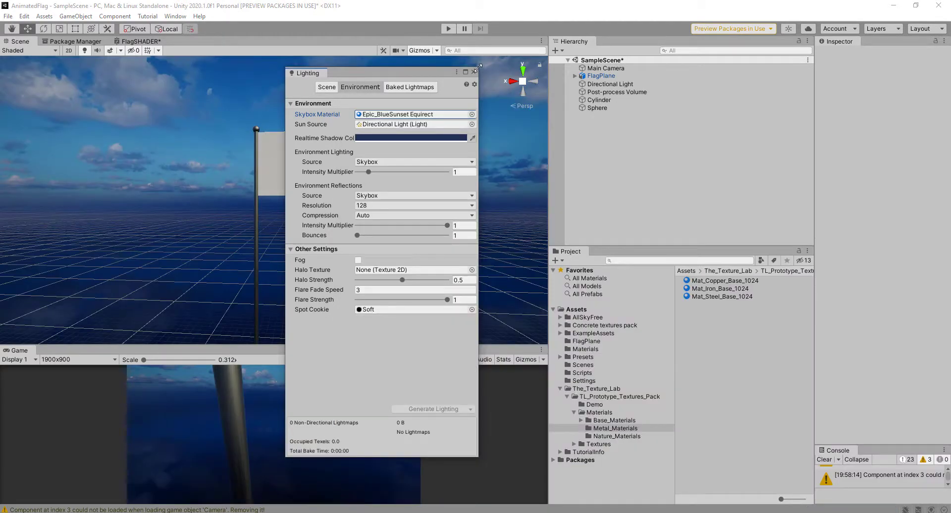
click(474, 72)
Frame the flag and upper pole in the scene view and align the Main Camera with that view
scroll(410, 117, down, 1)
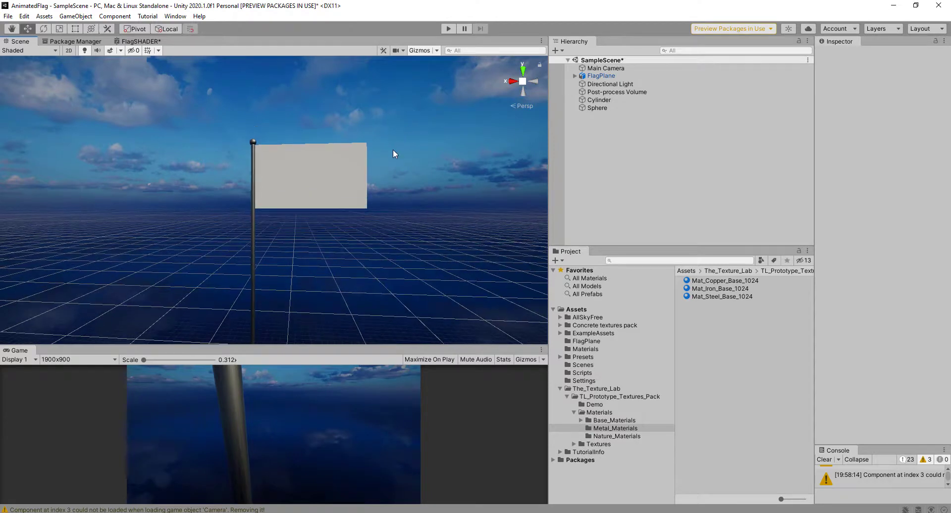
middle_drag(393, 150, 339, 131)
alt+drag(339, 131, 386, 144)
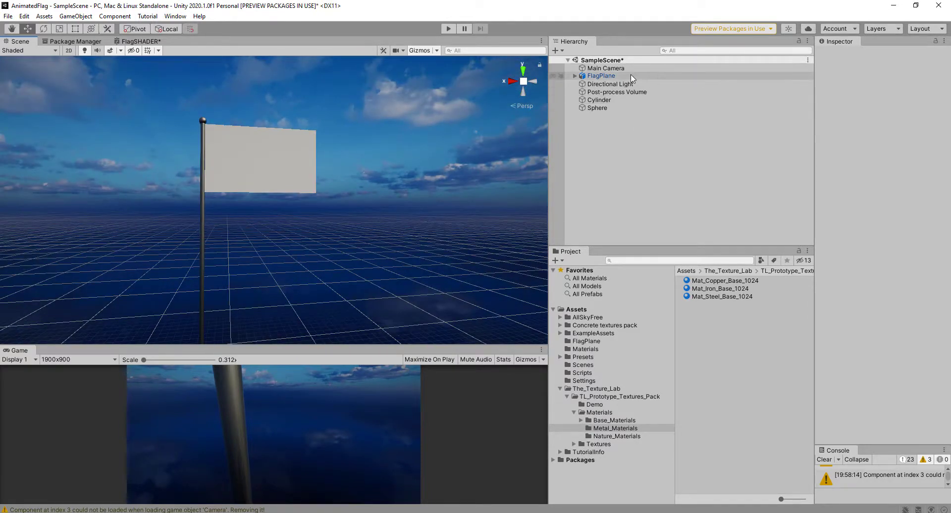
click(608, 69)
scroll(261, 177, up, 3)
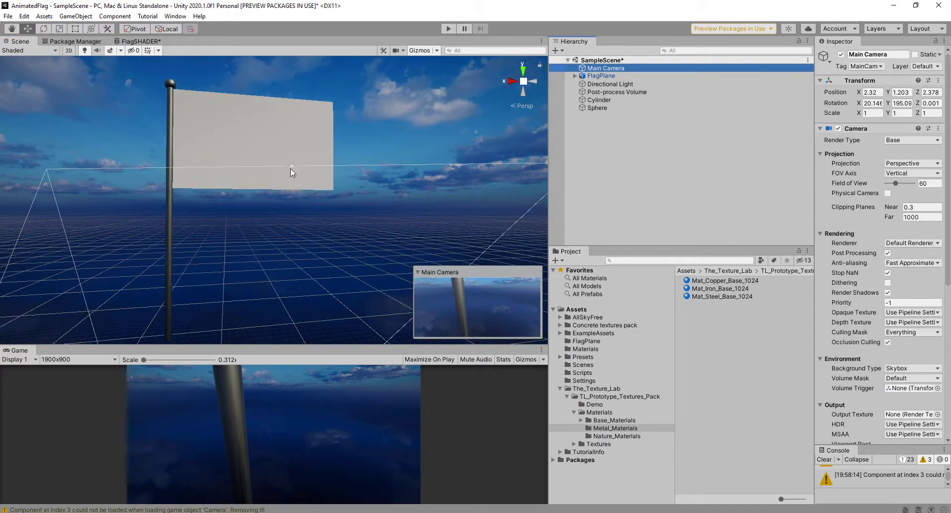
middle_drag(291, 169, 306, 185)
alt+drag(306, 185, 287, 200)
scroll(312, 185, up, 2)
middle_drag(312, 184, 327, 178)
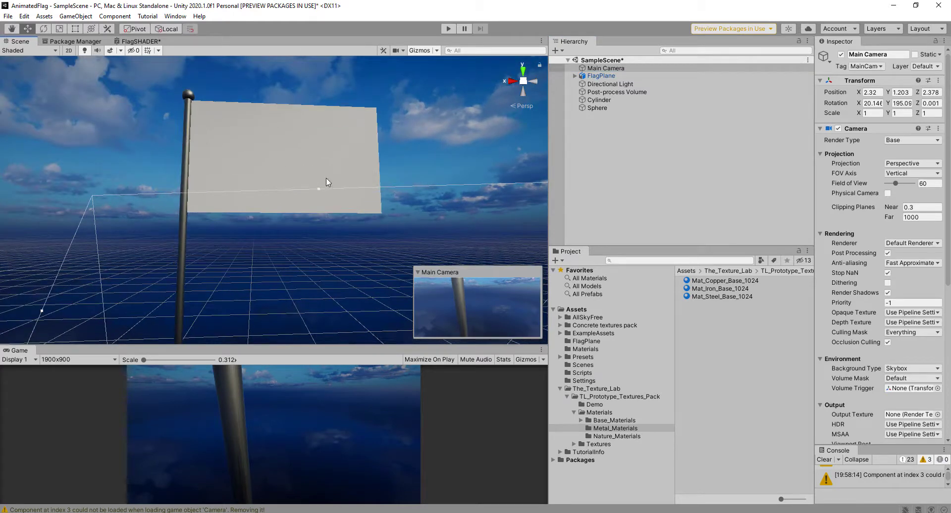
click(597, 69)
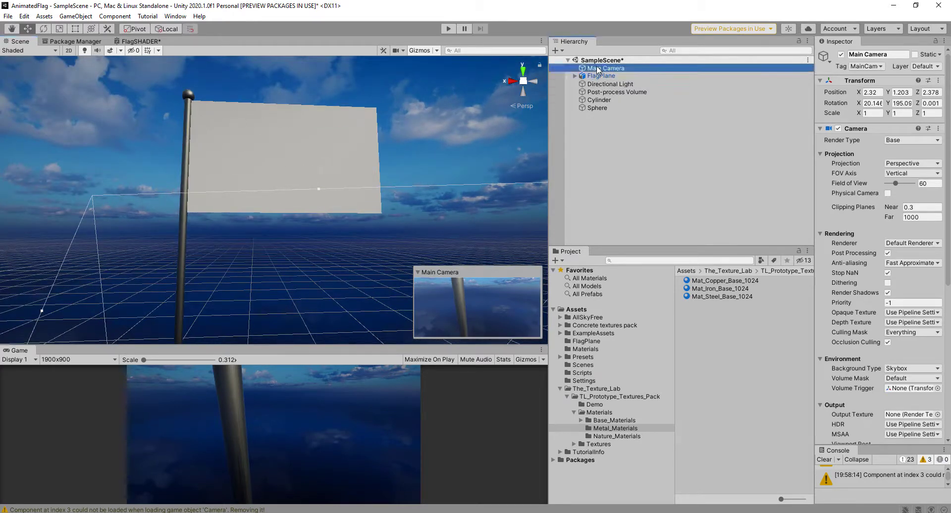
alt+drag(239, 165, 254, 166)
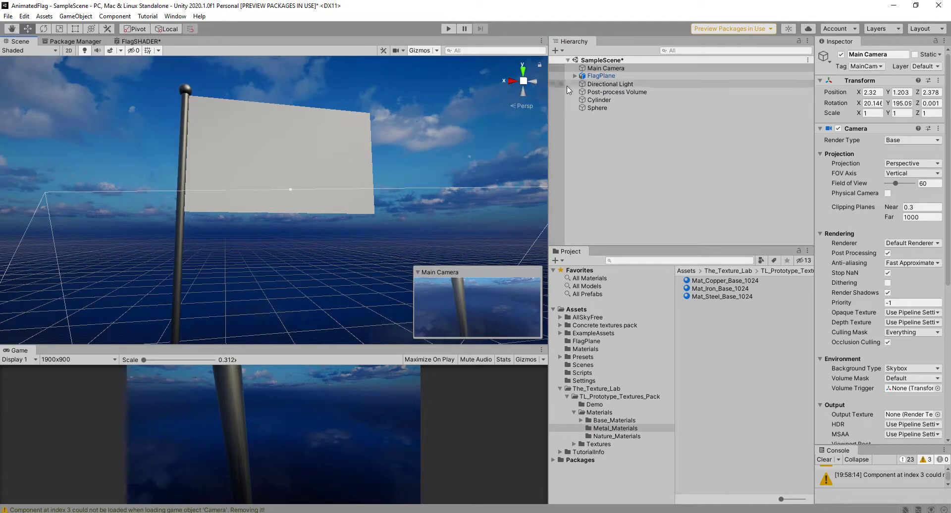
click(591, 70)
click(344, 413)
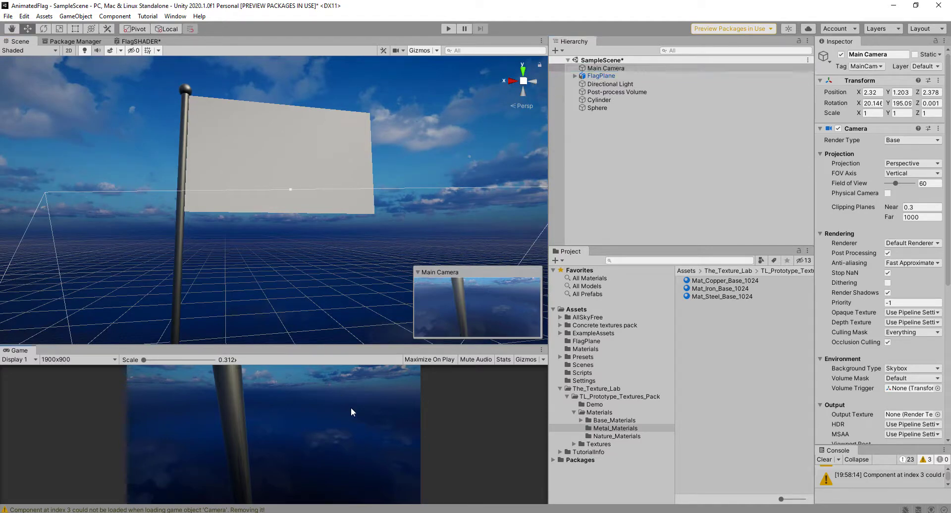
key(ctrl+shift+f)
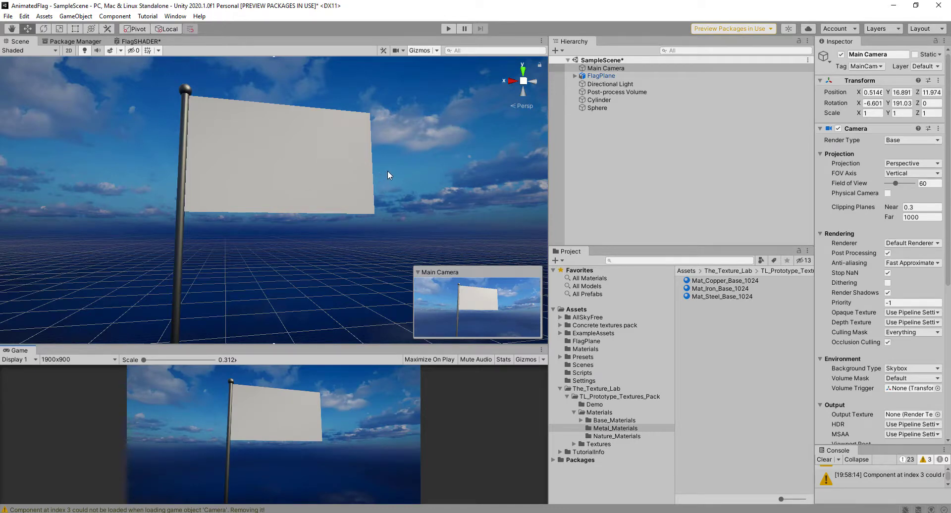
Change the Directional Light's color to white and raise its intensity to 2.4
middle_drag(347, 156, 362, 159)
click(347, 141)
alt+drag(437, 155, 460, 158)
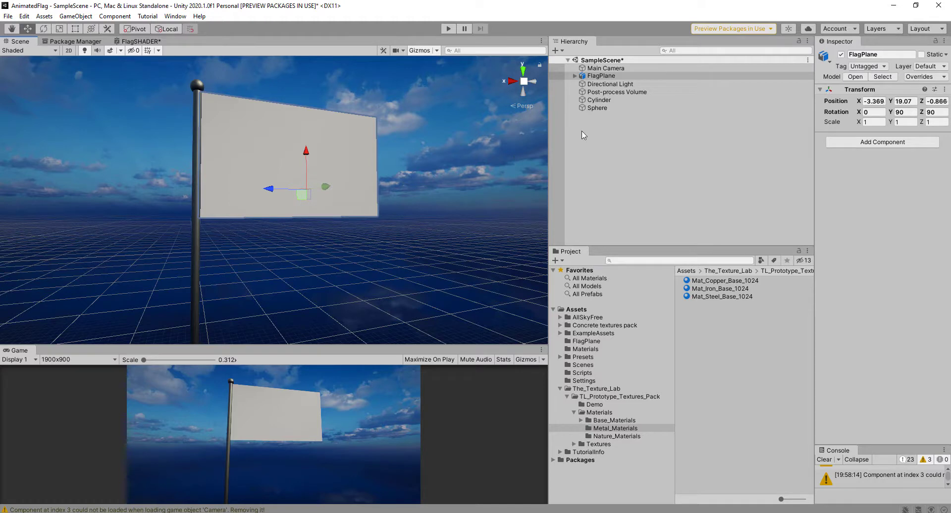
click(609, 84)
click(901, 155)
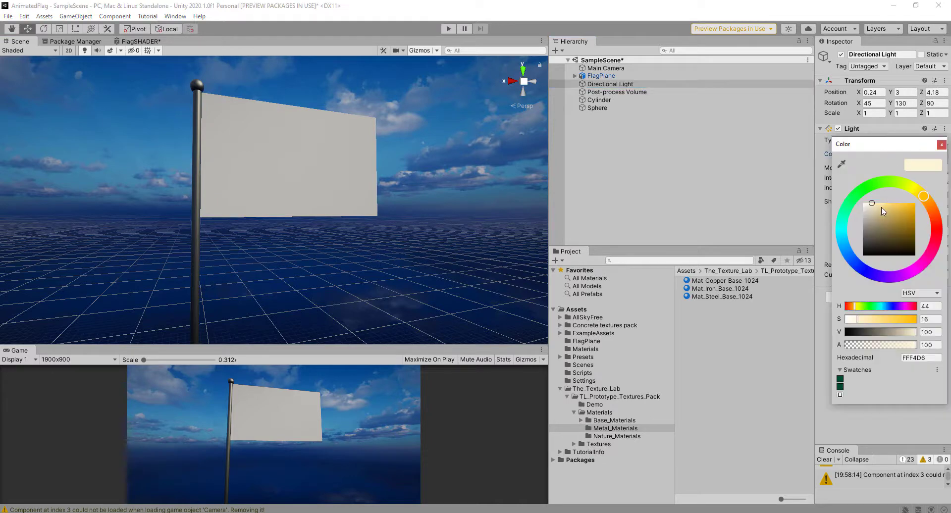
click(943, 144)
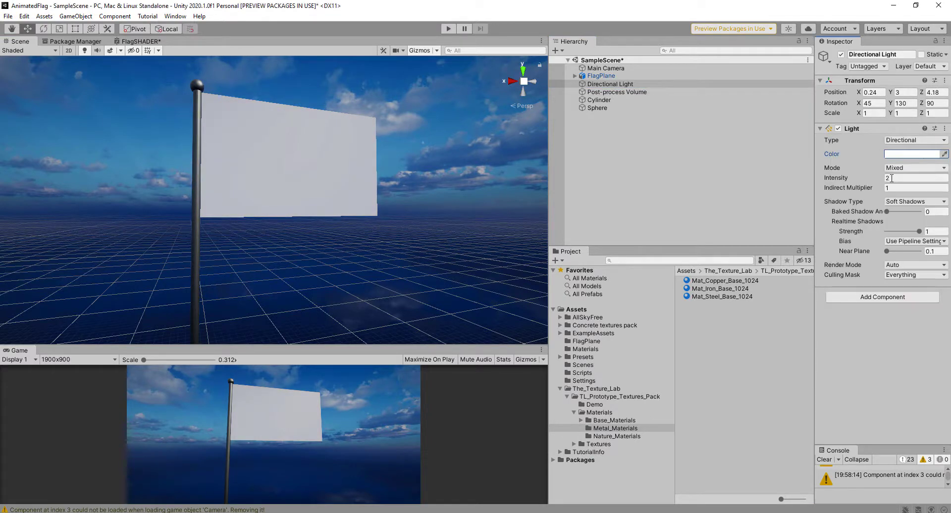
drag(883, 181, 894, 181)
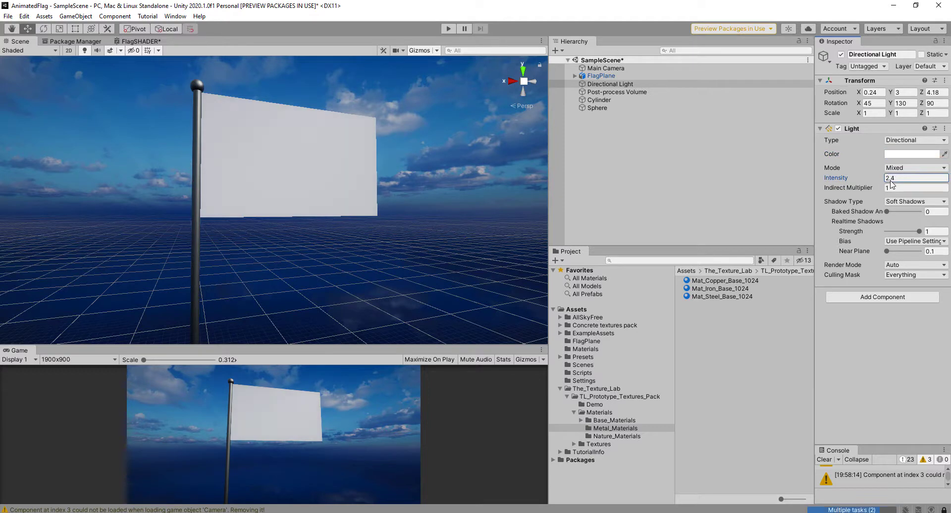
Check that Post Processing is enabled on the Main Camera and set the Post-process Volume's Vignette intensity to 0.34
click(640, 93)
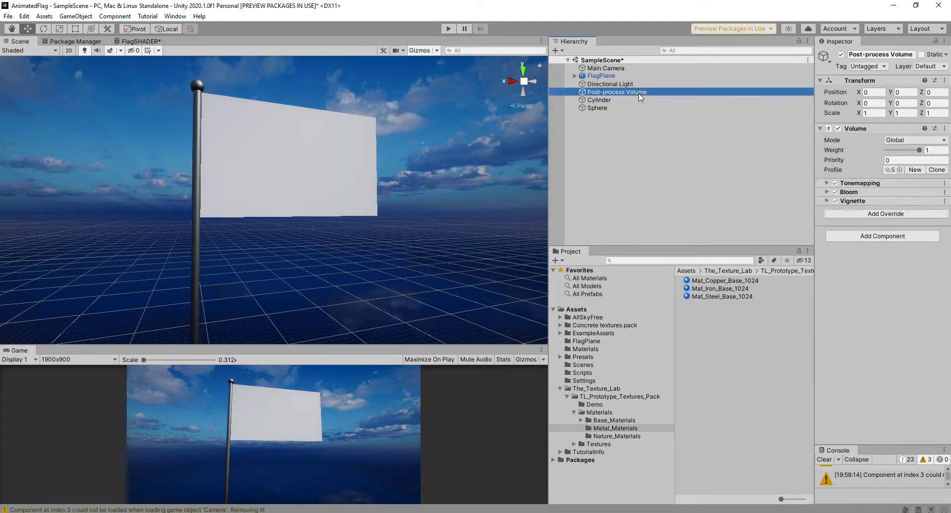
click(826, 201)
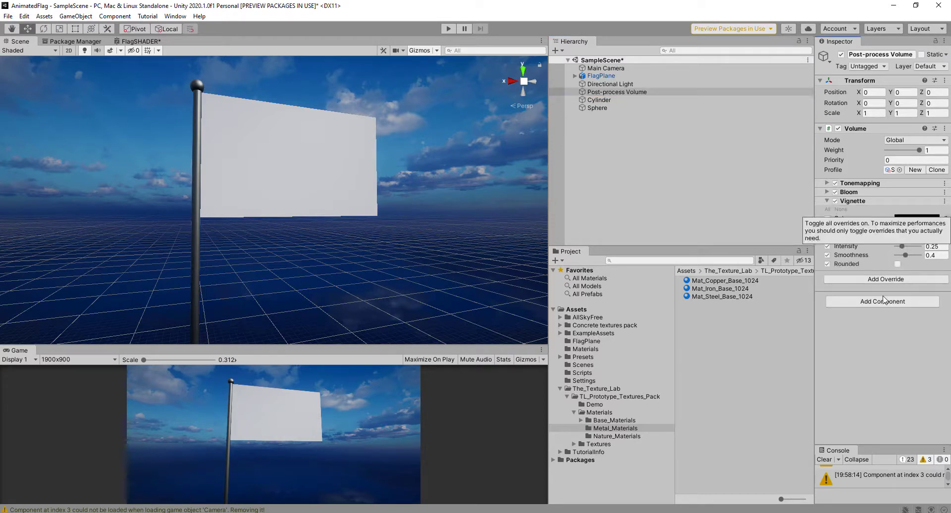
click(626, 68)
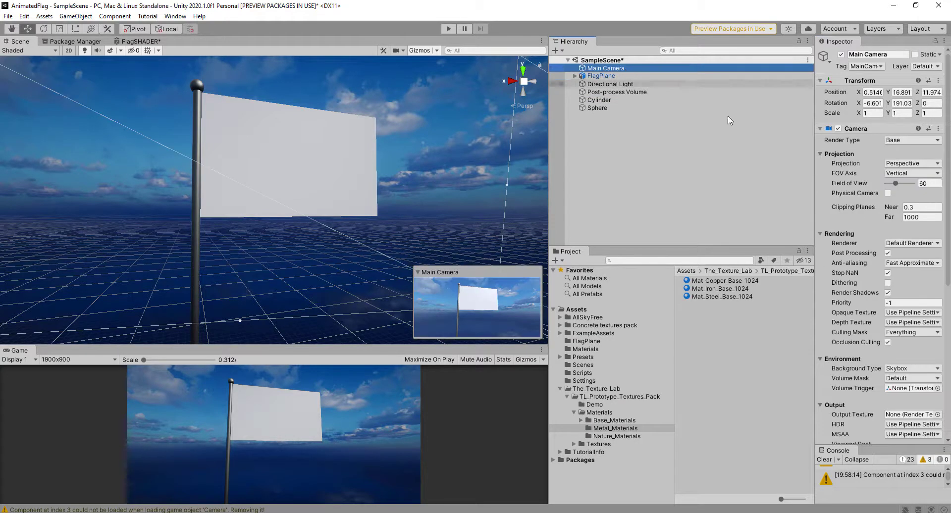
click(888, 253)
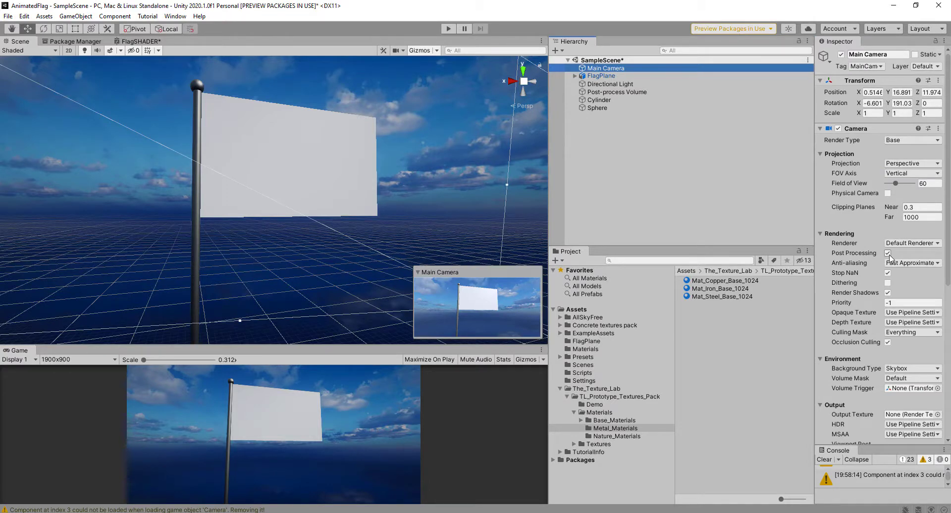
click(602, 93)
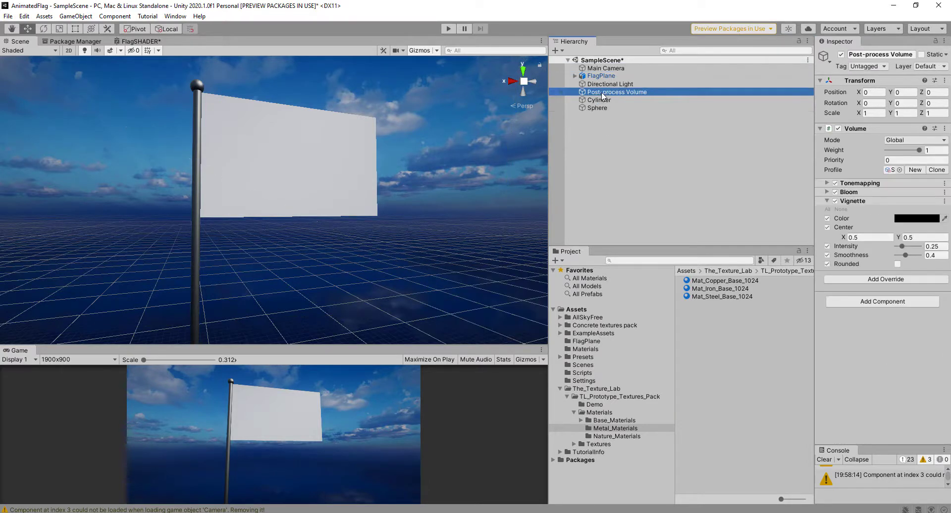
drag(902, 247, 905, 249)
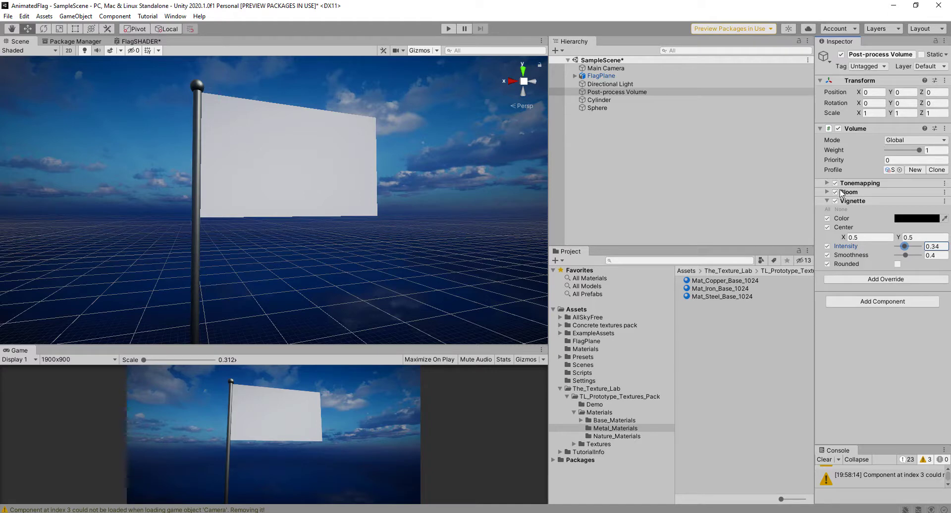
Add a Color Adjustments override to the Post-process Volume and enable all of its parameters
click(887, 280)
text(e)
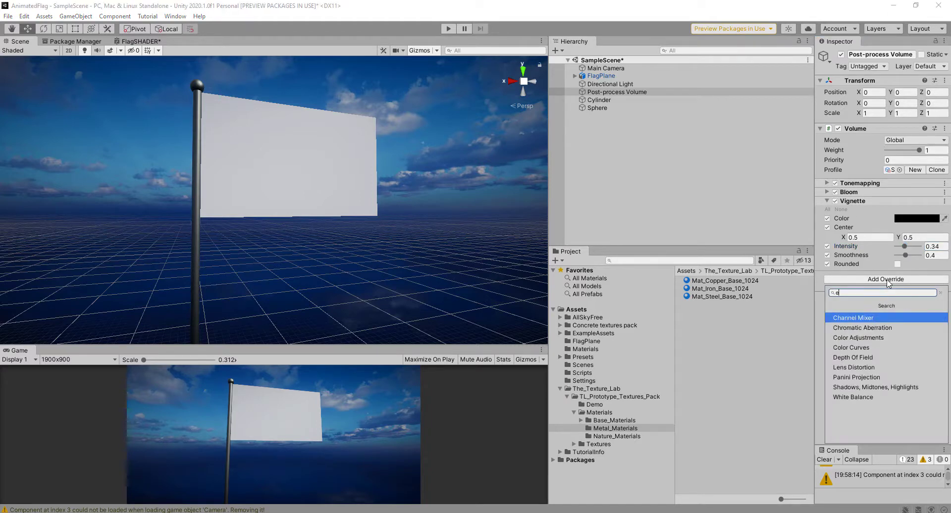
key(BackSpace)
click(888, 318)
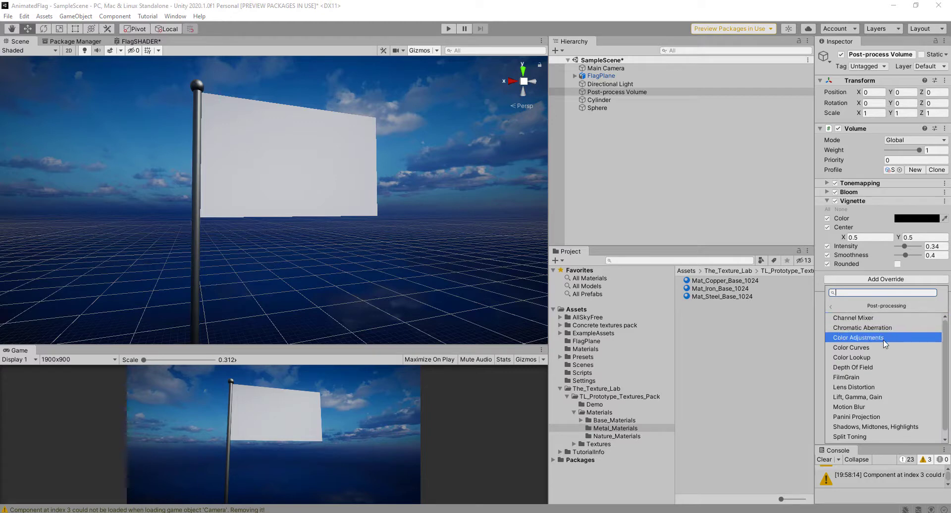
click(862, 337)
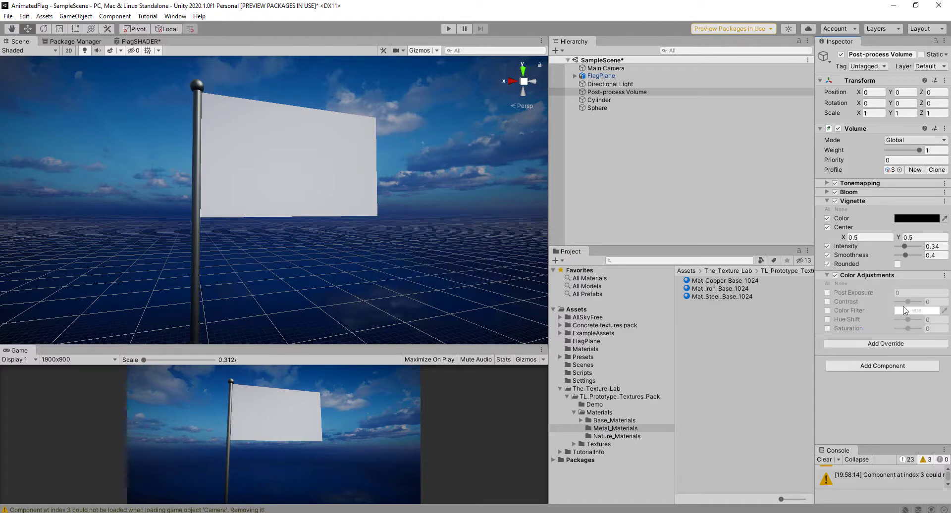
click(829, 284)
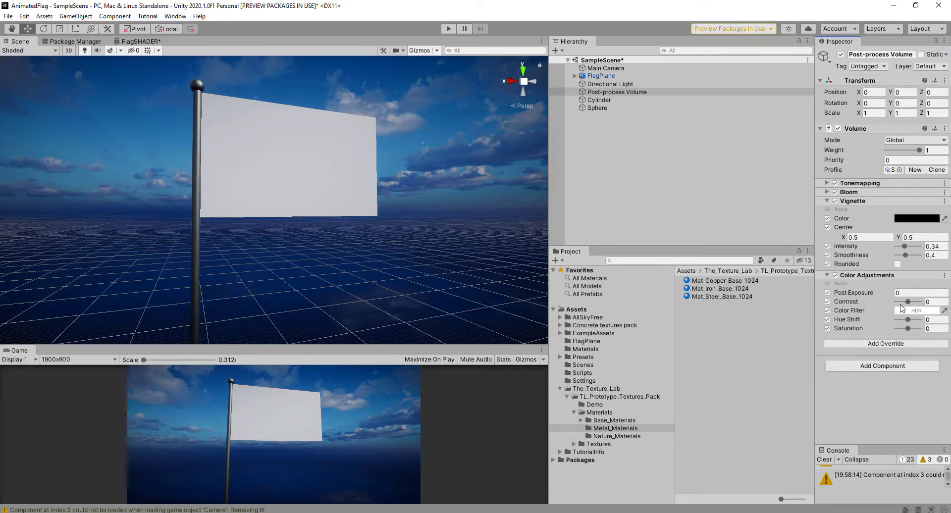
Set the Color Adjustments Post Exposure to 0.82 and Contrast to 17
click(896, 293)
drag(895, 294, 907, 298)
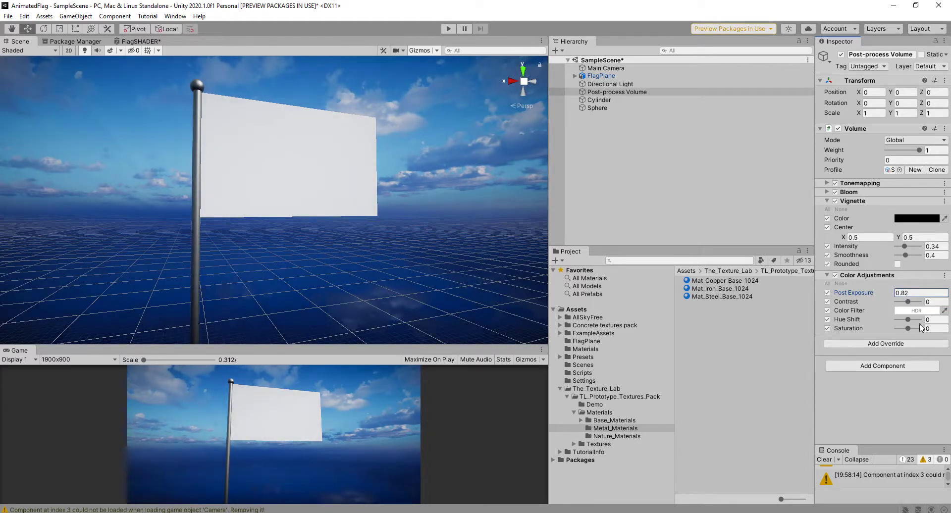
click(909, 301)
drag(910, 303, 913, 304)
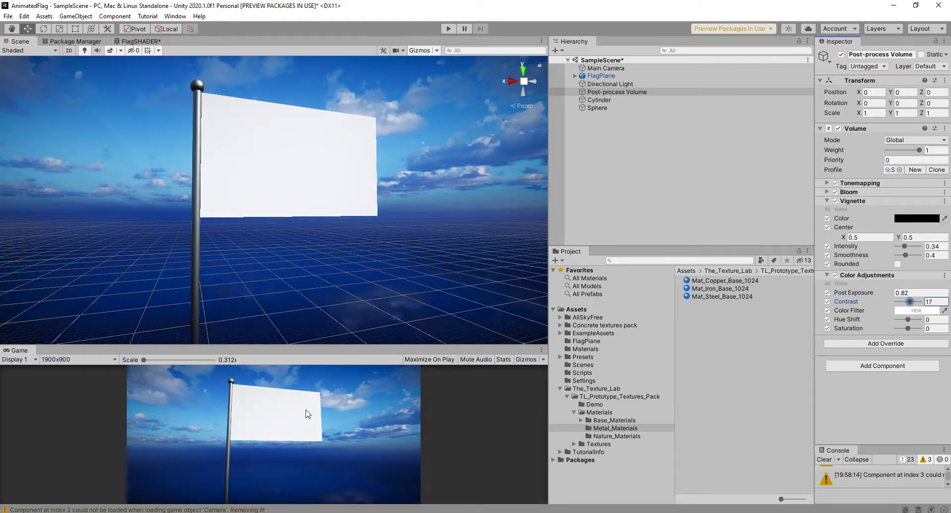
Create a new material named FlagMat in the project's Materials folder
click(303, 166)
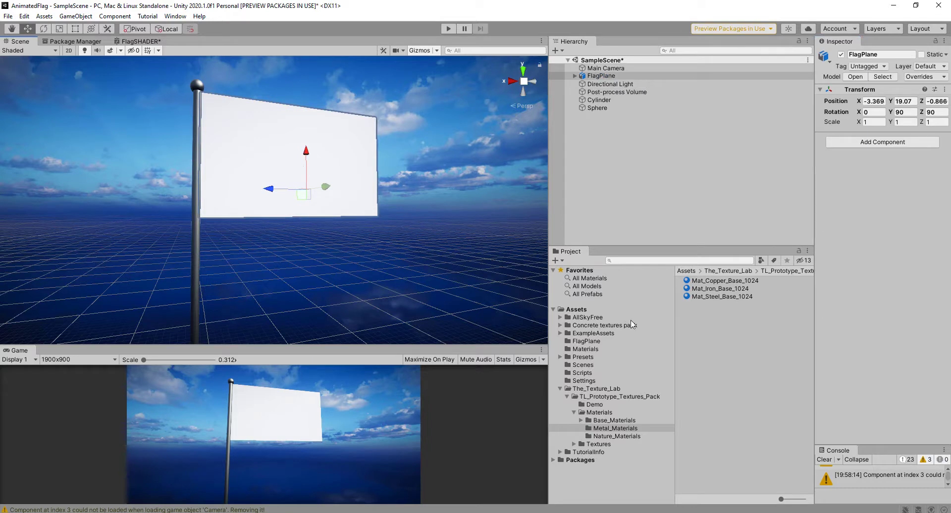
click(565, 389)
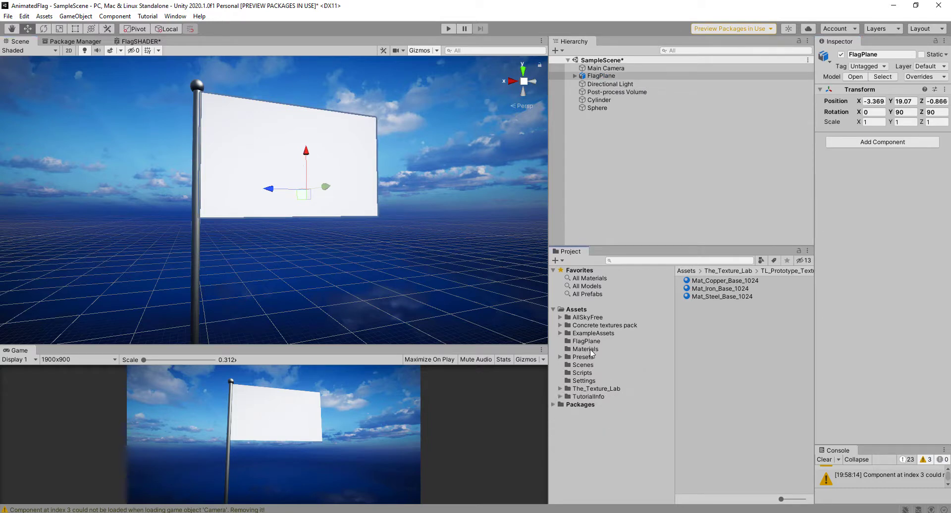
click(592, 349)
right_click(746, 339)
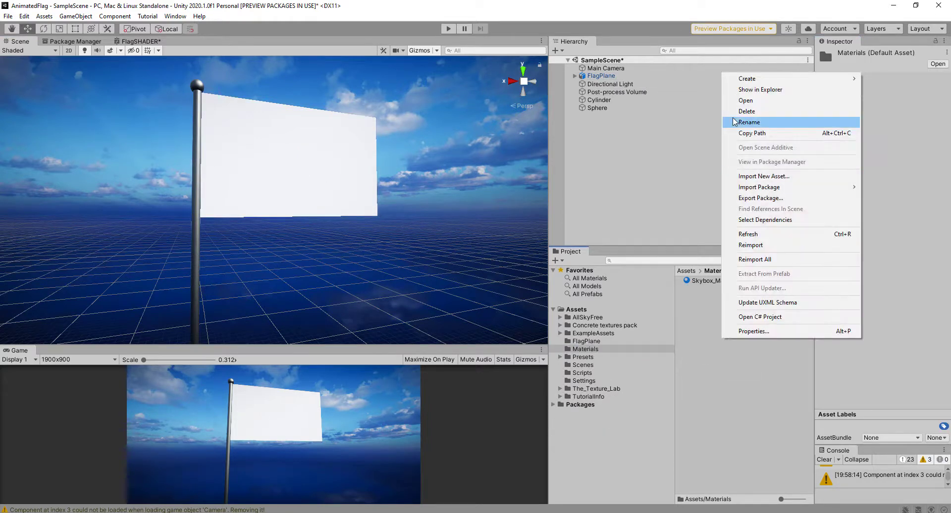
mouse_move(747, 85)
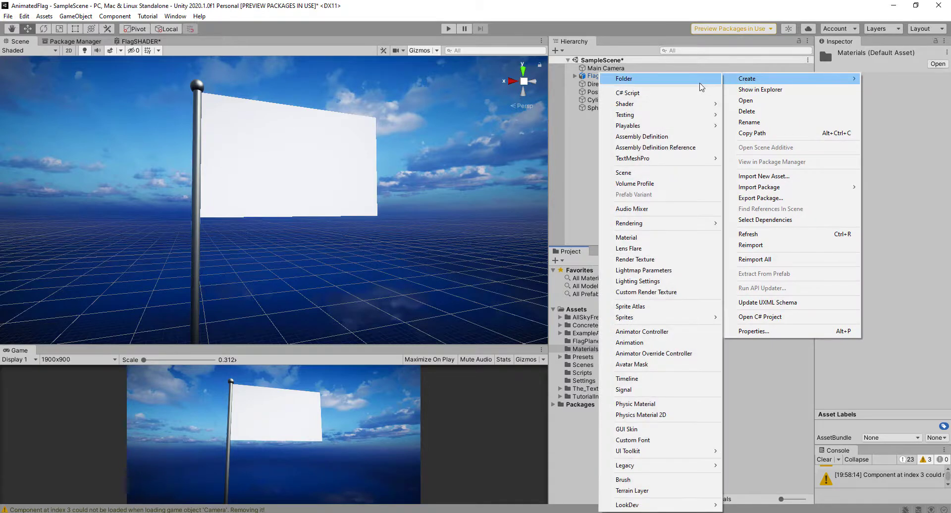
mouse_move(652, 104)
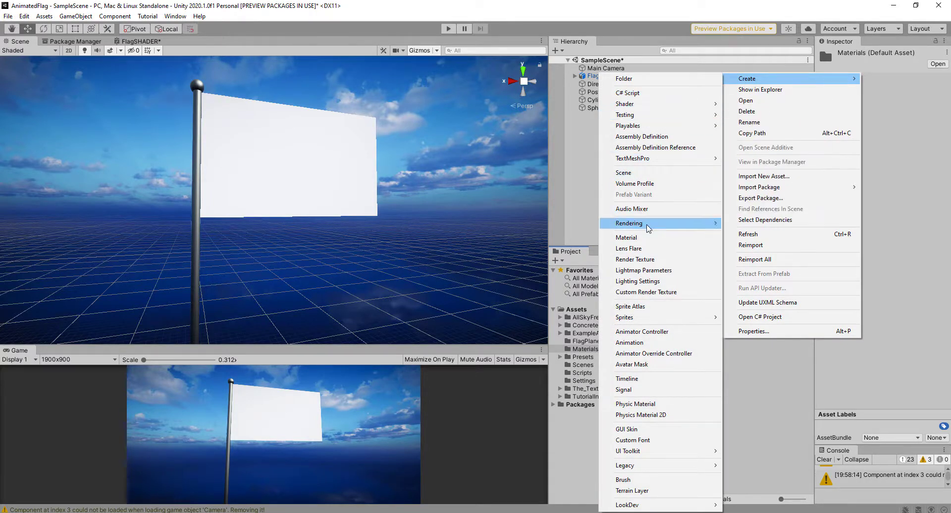
click(638, 237)
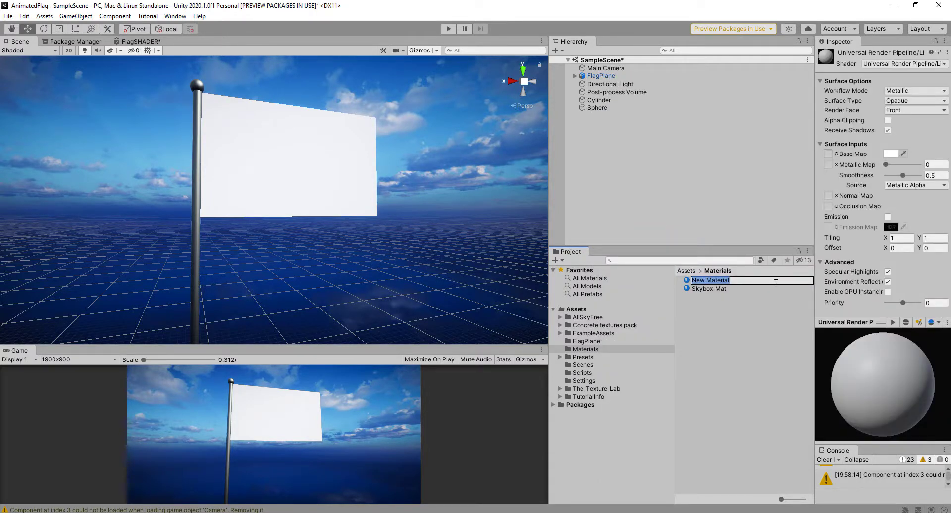
text(FlagMat)
click(739, 366)
Create a PBR Graph shader named FlagSHADER in the Materials folder
right_click(739, 367)
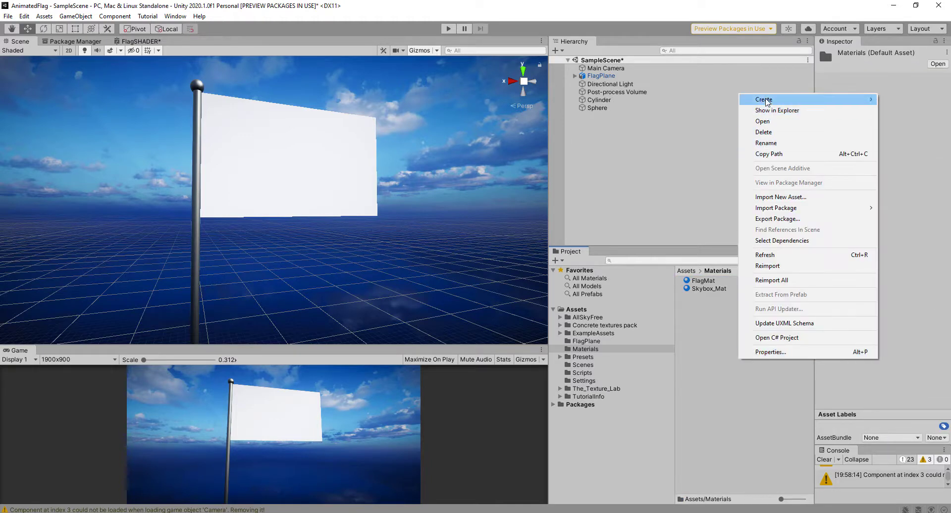
mouse_move(765, 102)
mouse_move(658, 126)
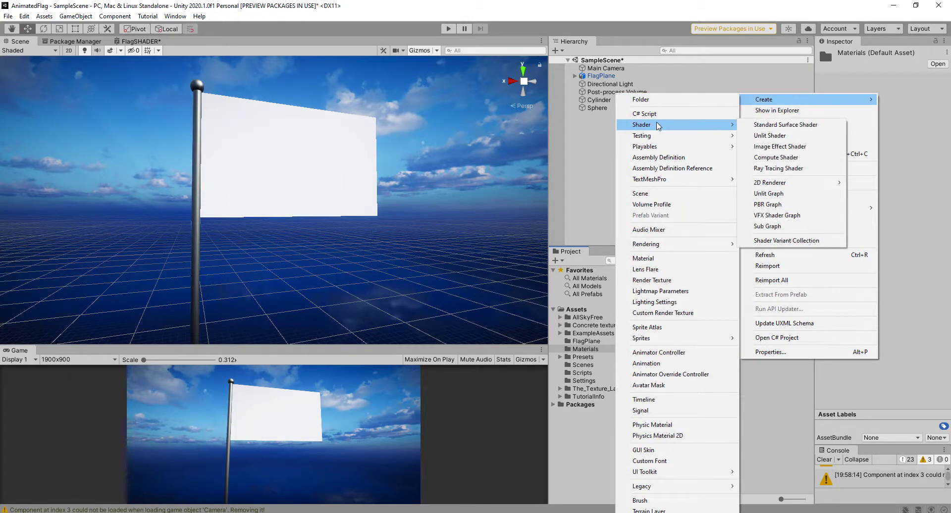
click(767, 204)
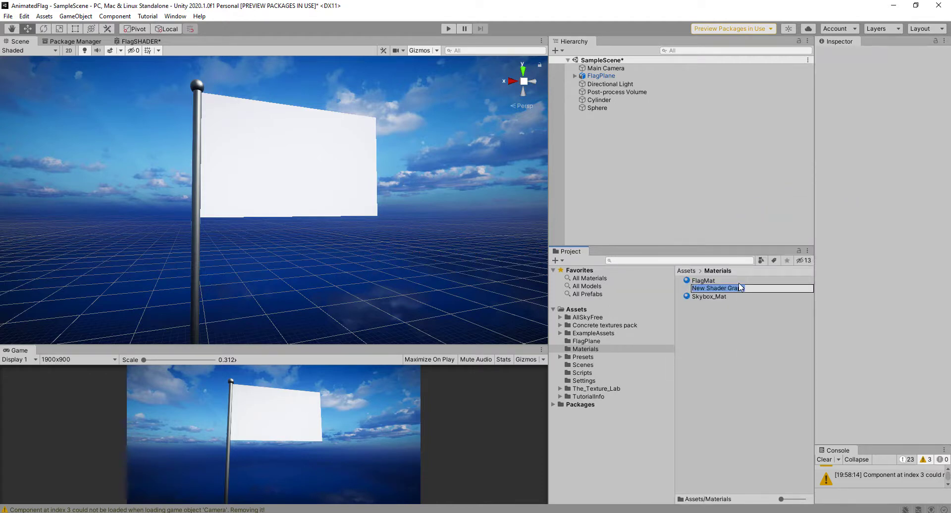
text(FlagSHADER)
key(Return)
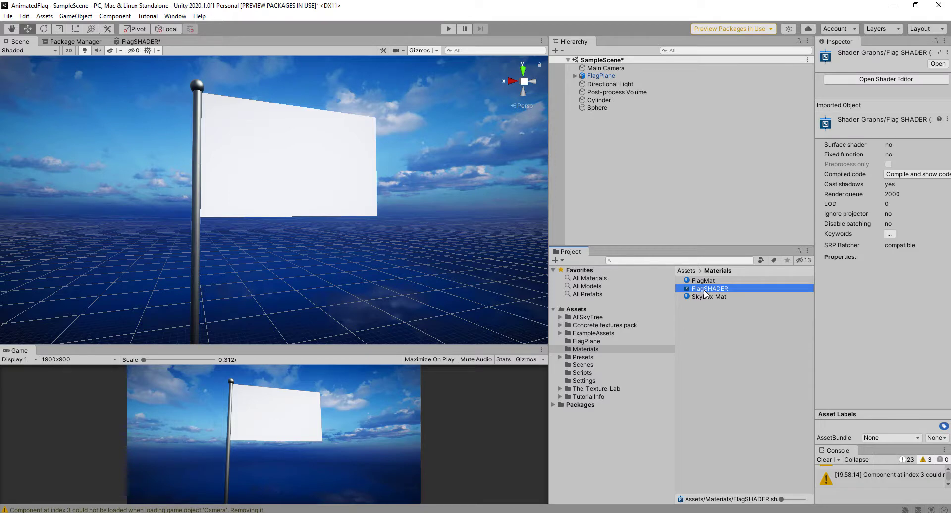
Open the new FlagSHADER in the shader graph editor, maximize the editor and bring the PBR Master node into view
double_click(705, 290)
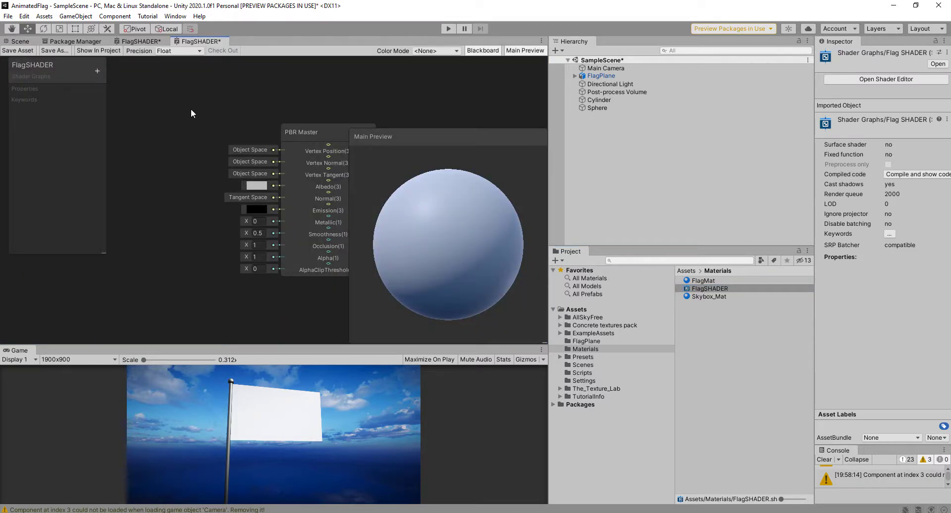
key(shift+space)
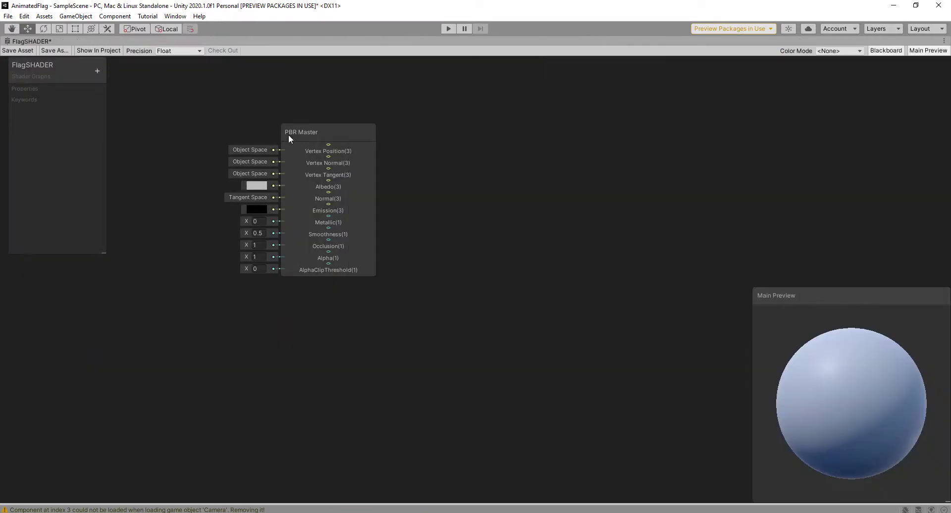
middle_drag(288, 135, 305, 129)
middle_drag(669, 290, 600, 302)
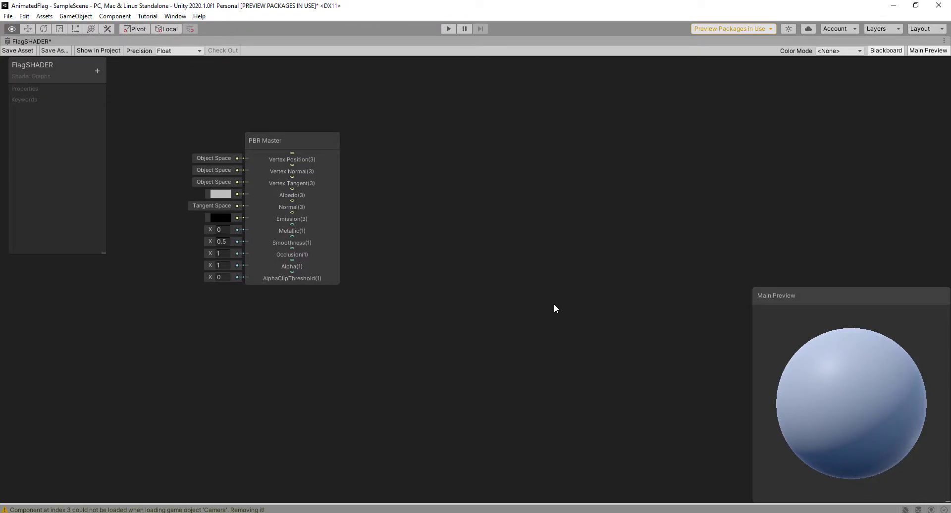
middle_drag(517, 295, 555, 308)
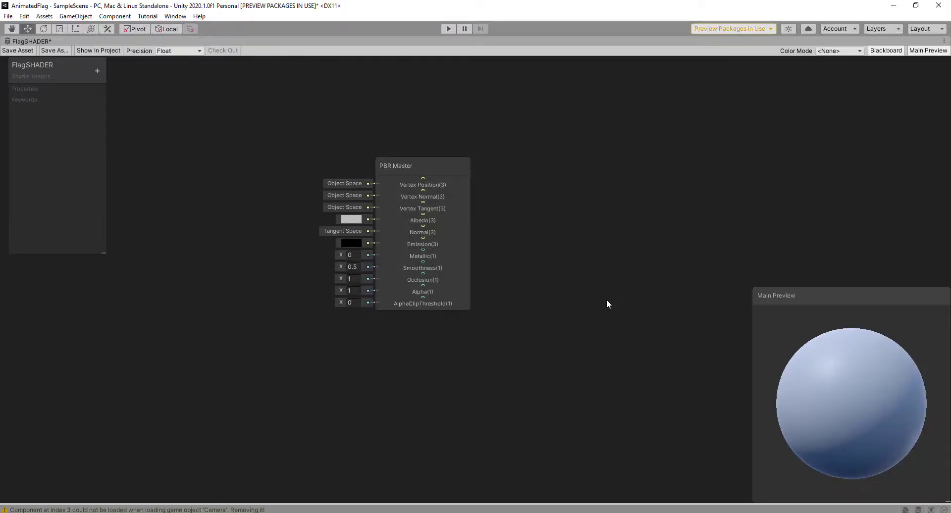
scroll(589, 300, up, 2)
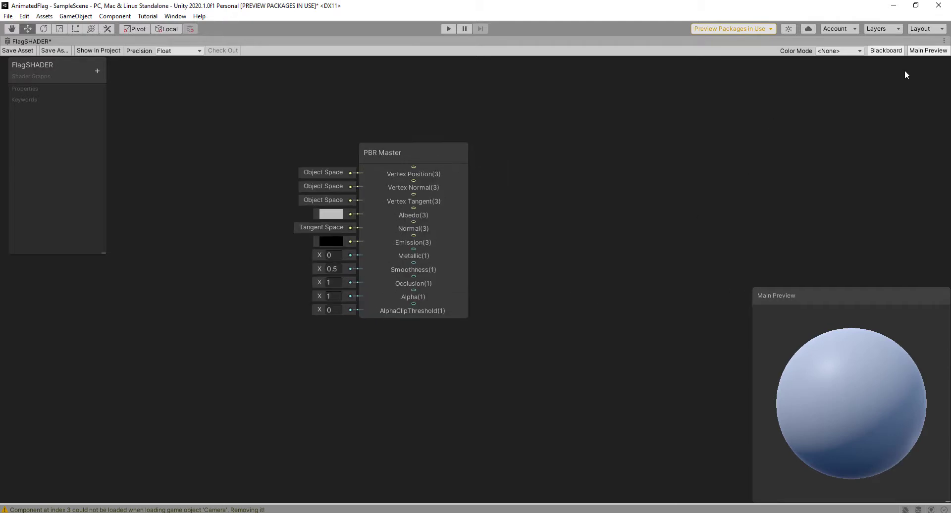
Set the shader graph's color mode to Category
click(851, 51)
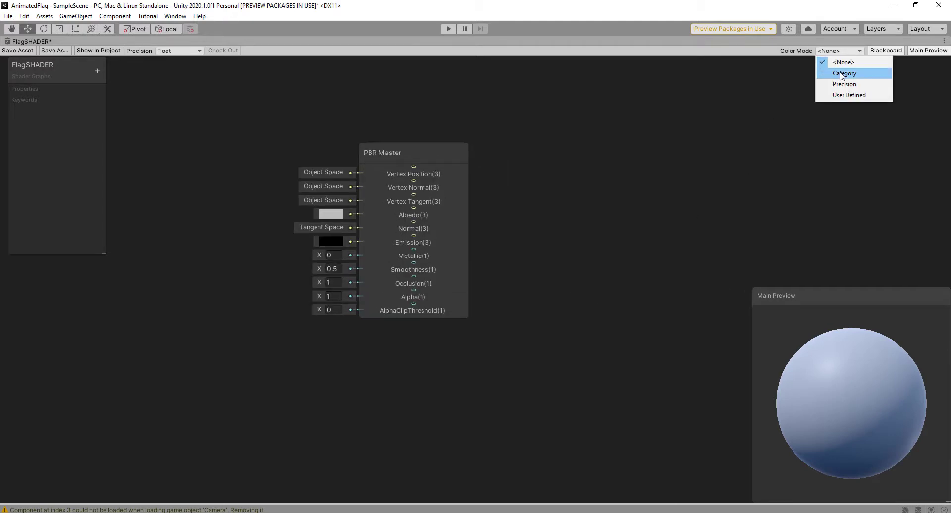
click(844, 73)
middle_drag(574, 211, 750, 236)
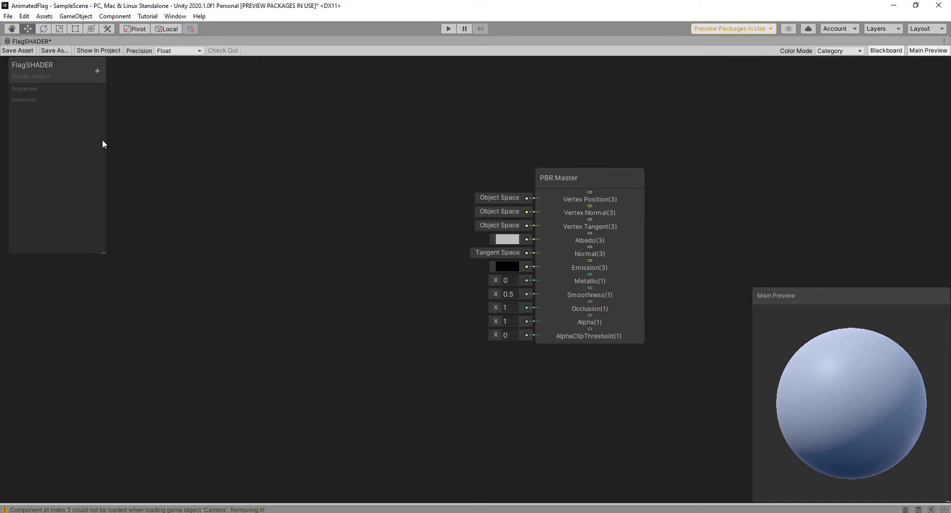
Add a Texture2D property named FlagTexture to the shader graph's blackboard
click(100, 72)
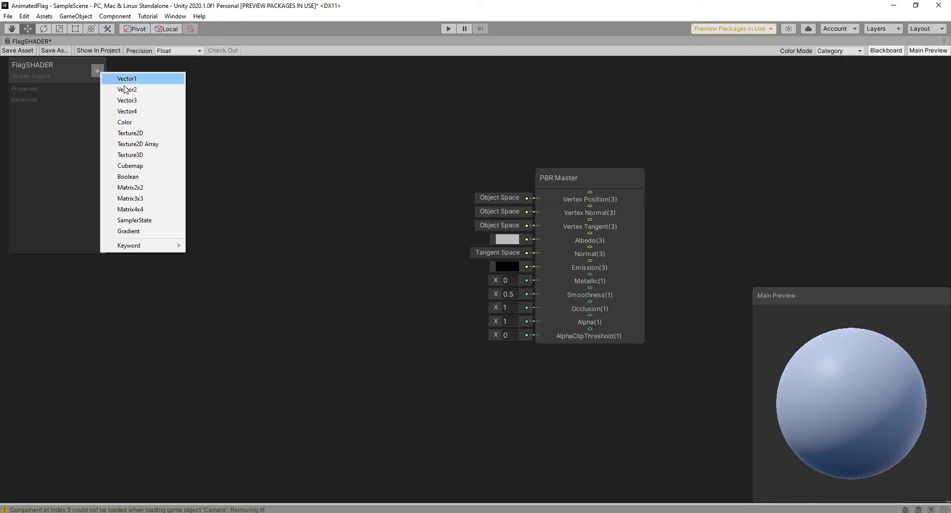
click(140, 134)
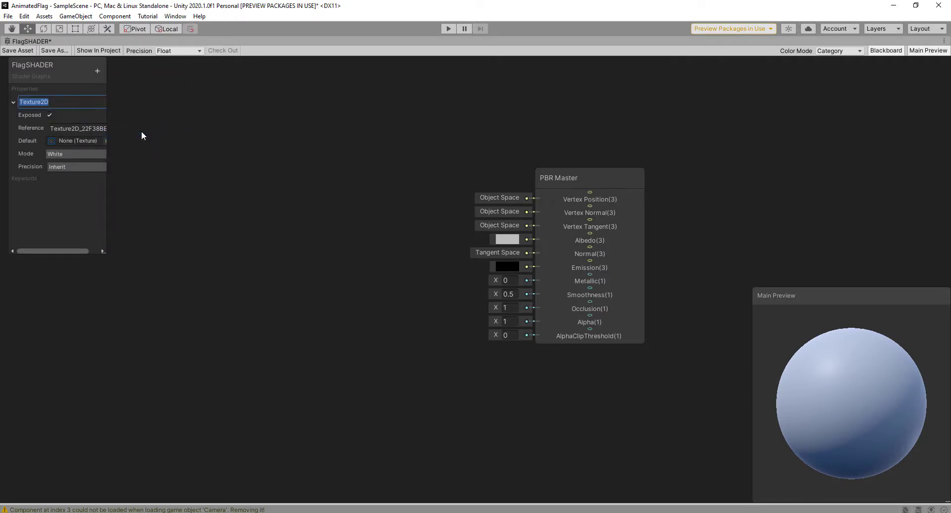
text(Flag)
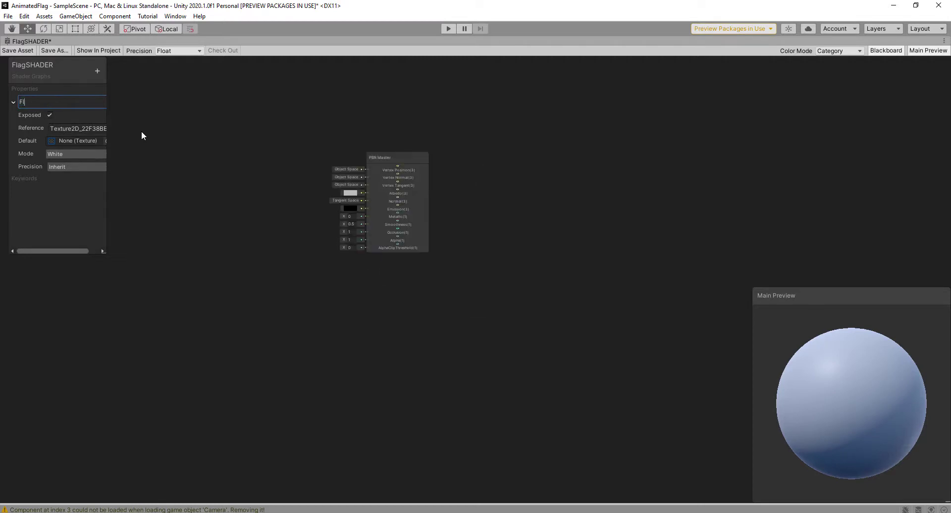
text(Texture)
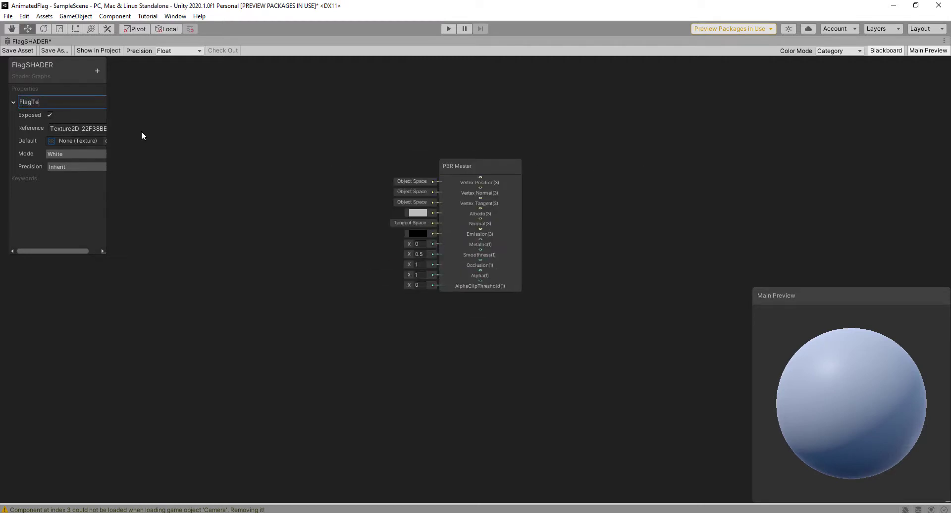
scroll(141, 131, up, 1)
key(Return)
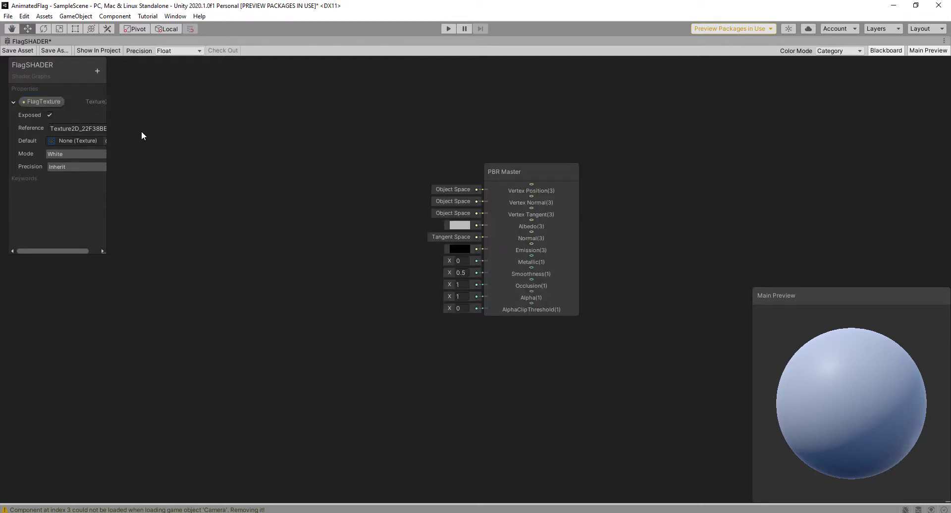
Add a Sample Texture 2D node to the graph and space it apart from the PBR Master node
key(space)
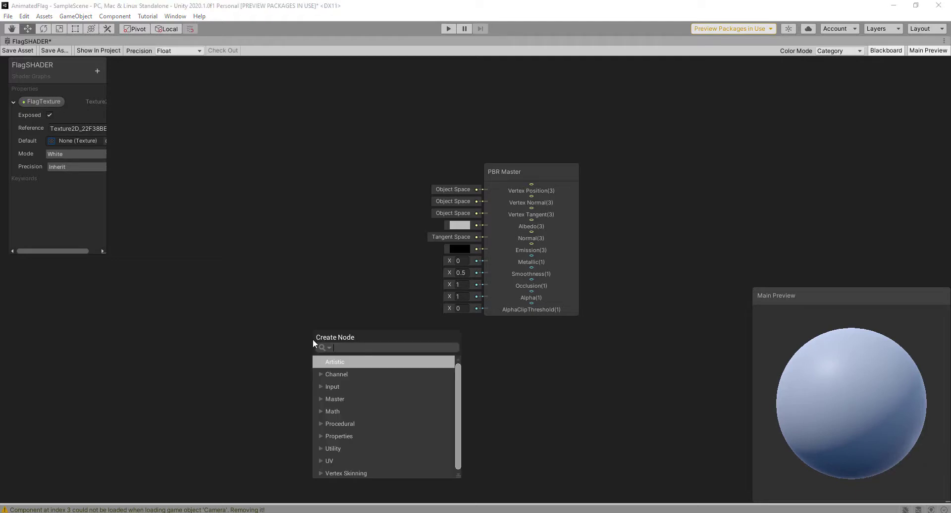
text(text)
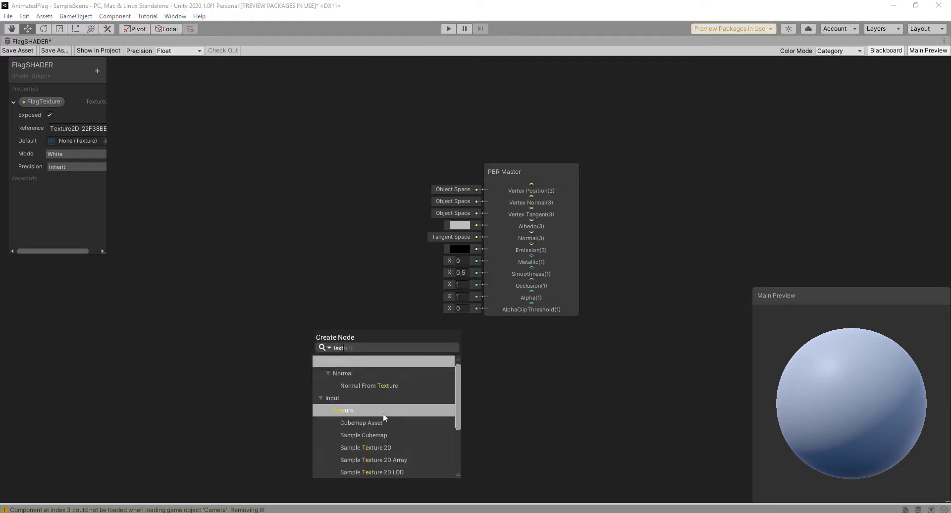
click(384, 448)
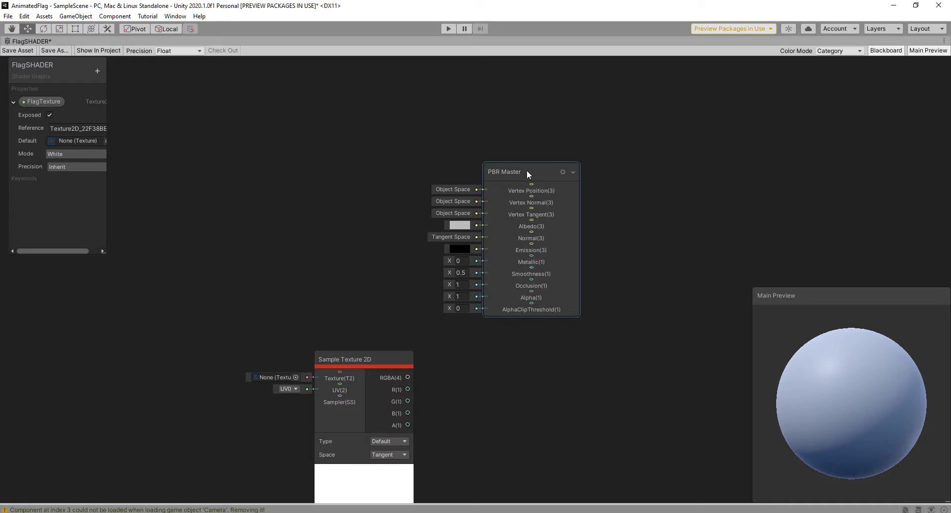
drag(527, 171, 657, 162)
drag(405, 357, 448, 341)
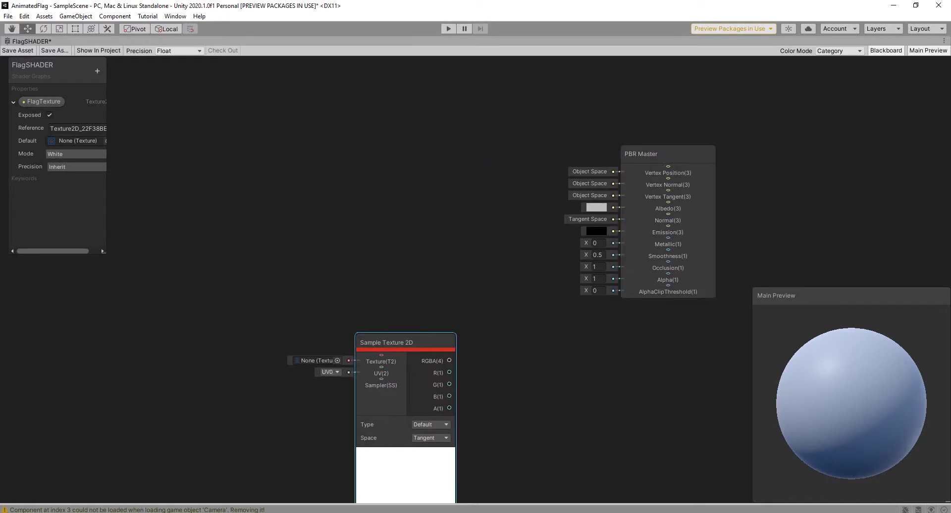
Hide the graph's Main Preview and move the PBR Master node farther from the Sample Texture 2D node
drag(910, 303, 901, 287)
click(927, 50)
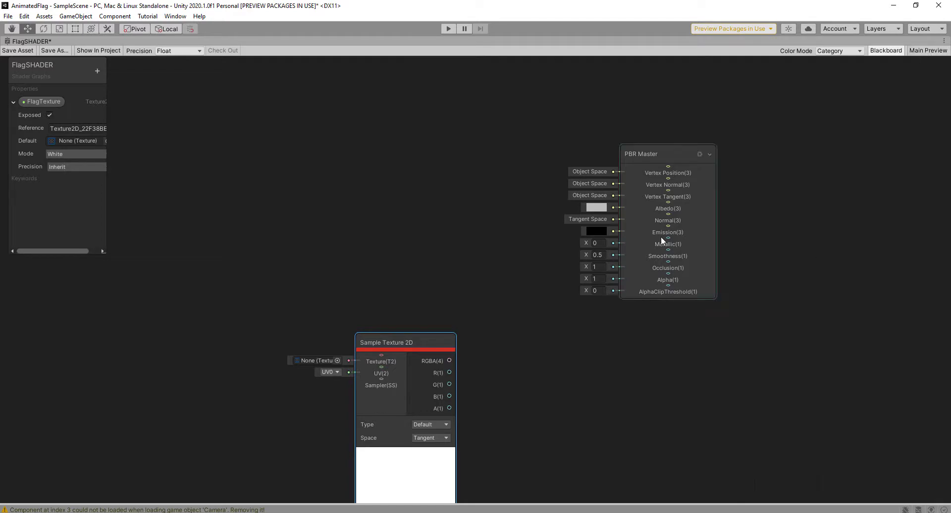
middle_drag(569, 371, 628, 339)
drag(742, 130, 781, 152)
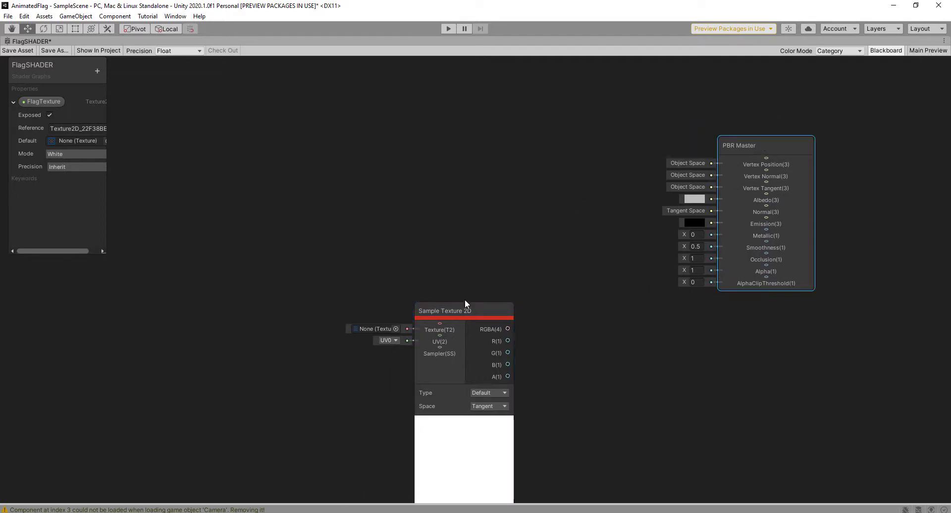
Place the FlagTexture property in the graph beside the repositioned Sample Texture 2D node and connect it to that node's Texture input
drag(465, 306, 503, 234)
drag(42, 101, 290, 202)
drag(347, 207, 471, 258)
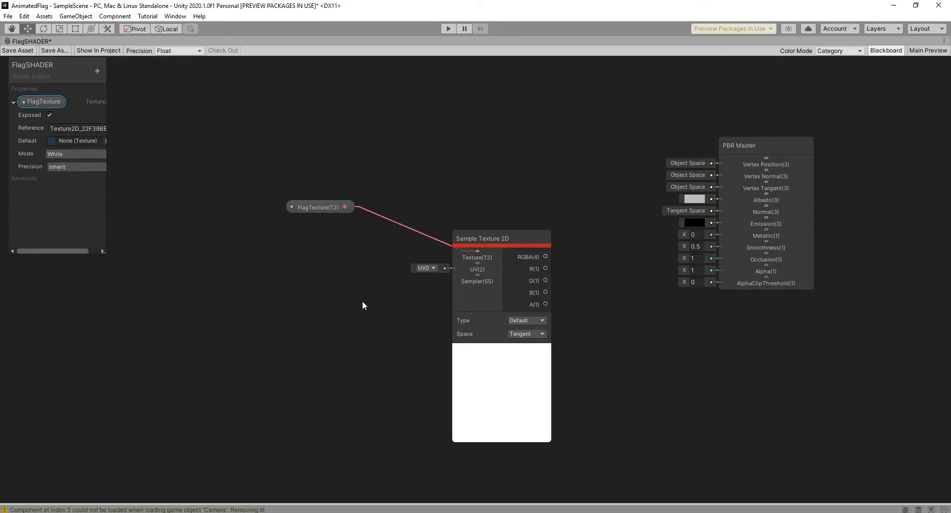
Import the FlagTexture image into the project's Materials folder
key(shift+space)
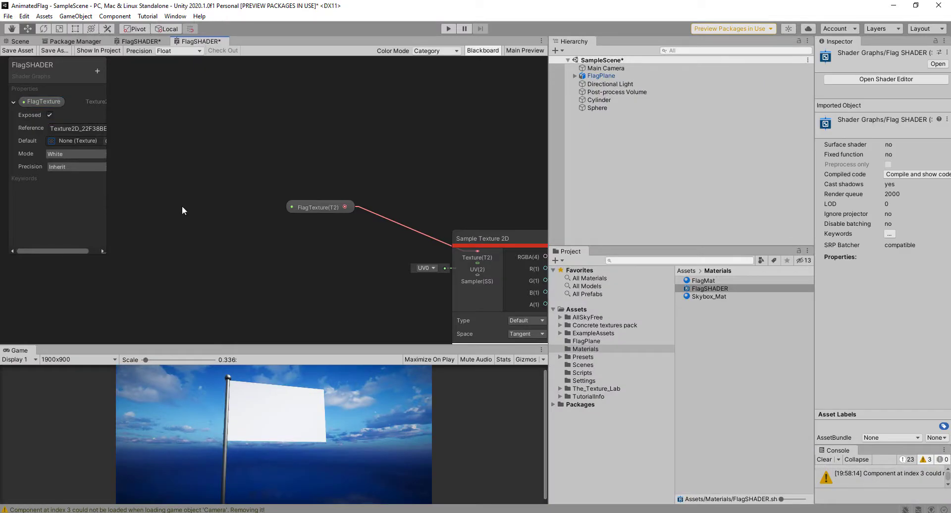
click(20, 42)
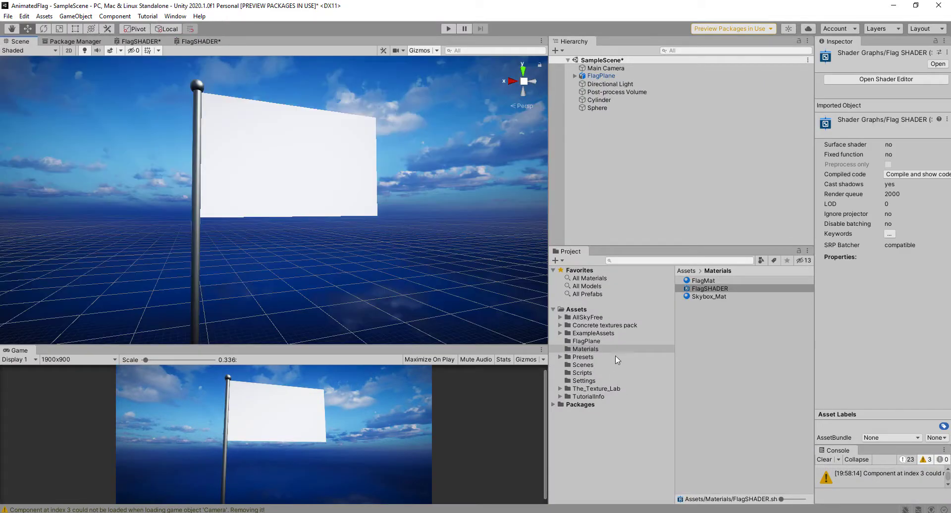
click(581, 349)
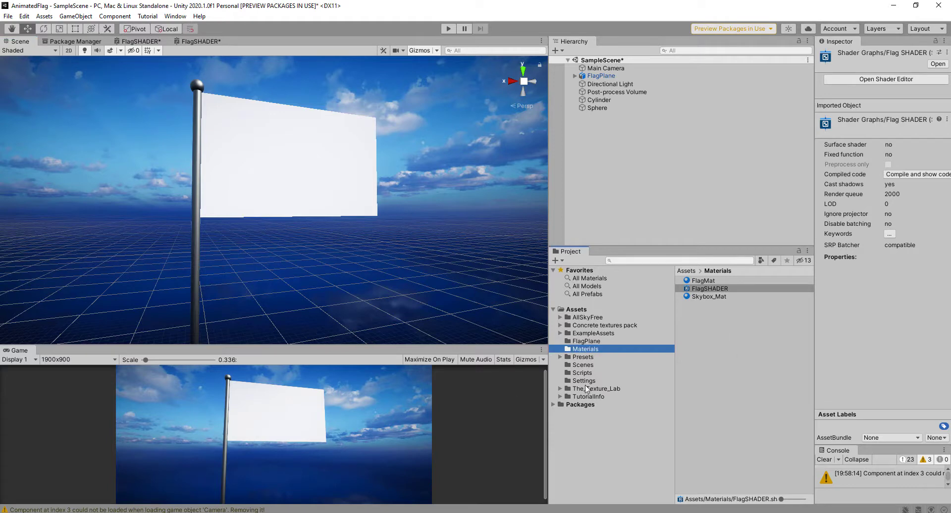
right_click(716, 377)
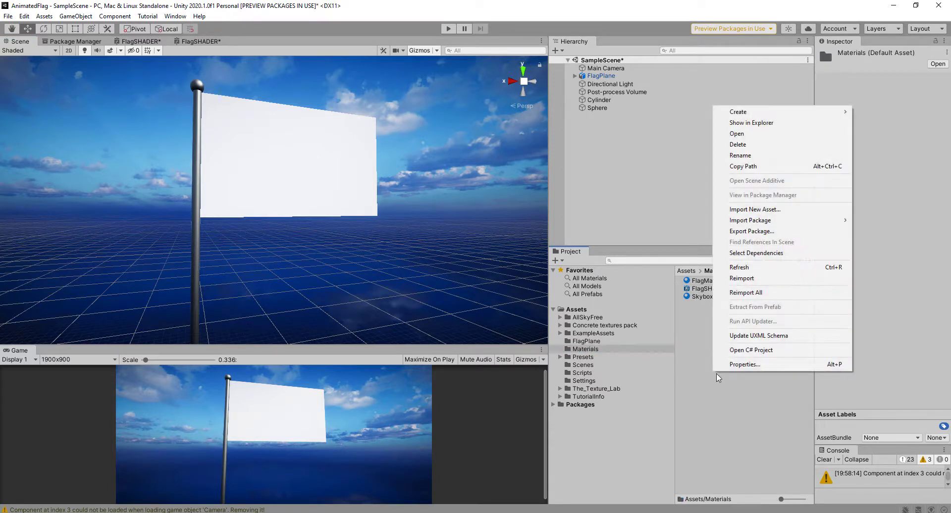
click(754, 209)
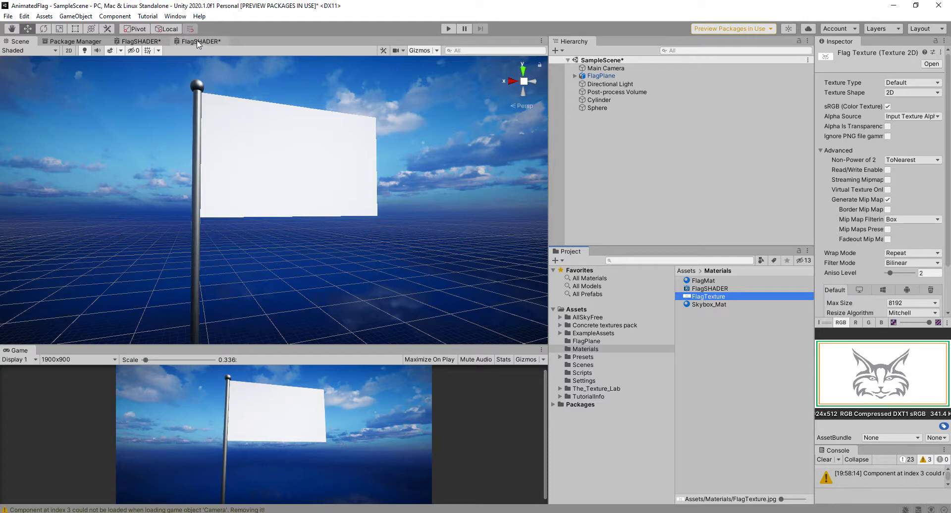
Apply FlagMat to the flag plane in the scene and set the material's shader to Shader Graphs/FlagSHADER
click(730, 323)
drag(703, 281, 314, 177)
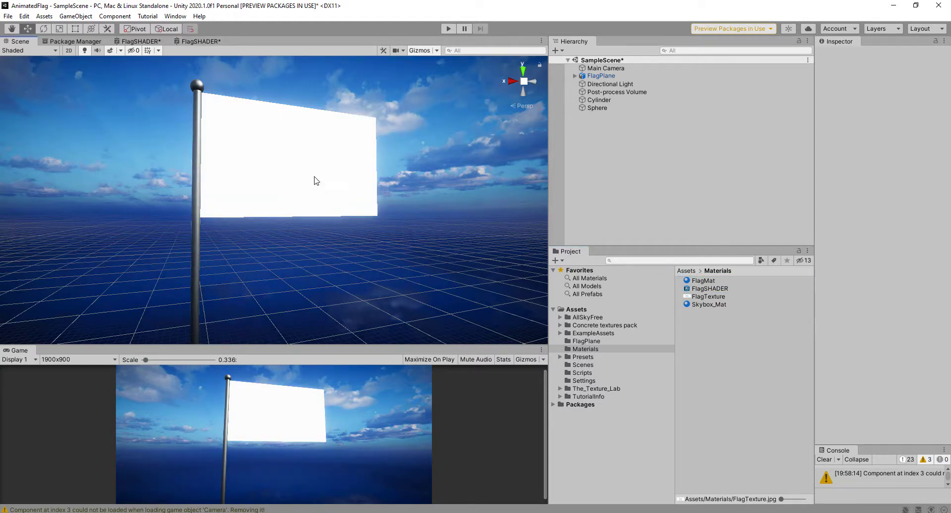
click(708, 281)
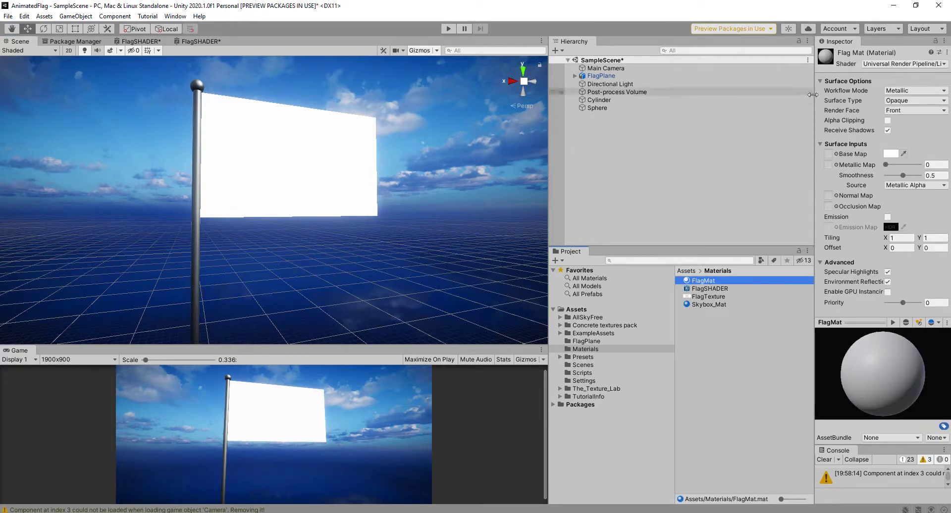
drag(813, 97, 771, 102)
click(846, 64)
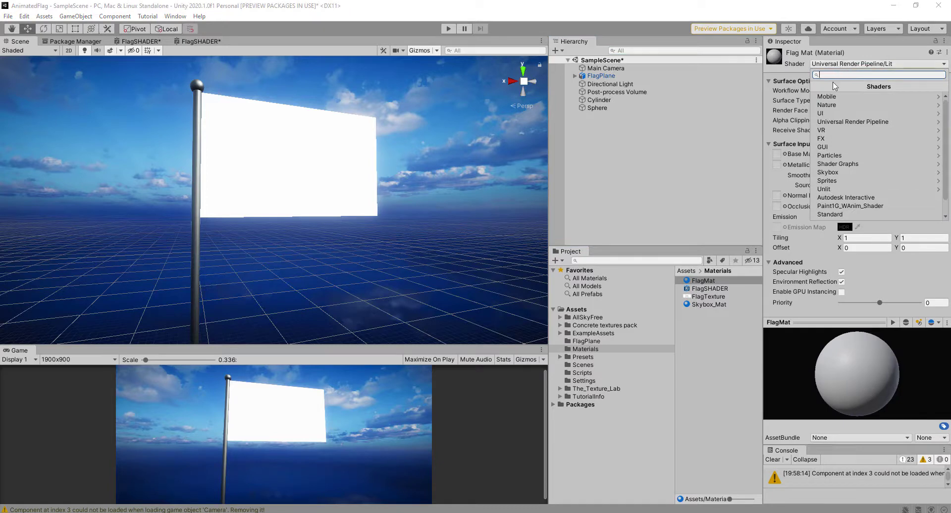
click(851, 163)
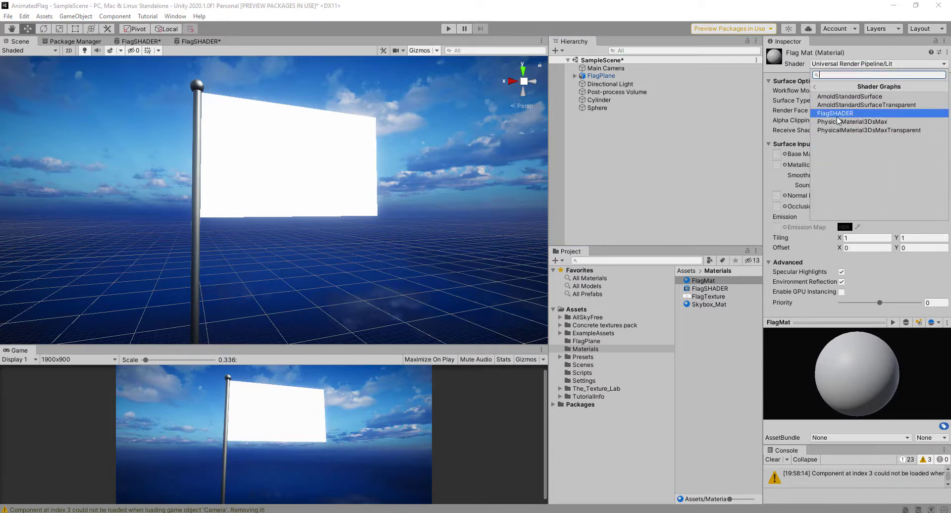
click(836, 114)
Save the FlagSHADER graph asset and return to the scene
click(321, 183)
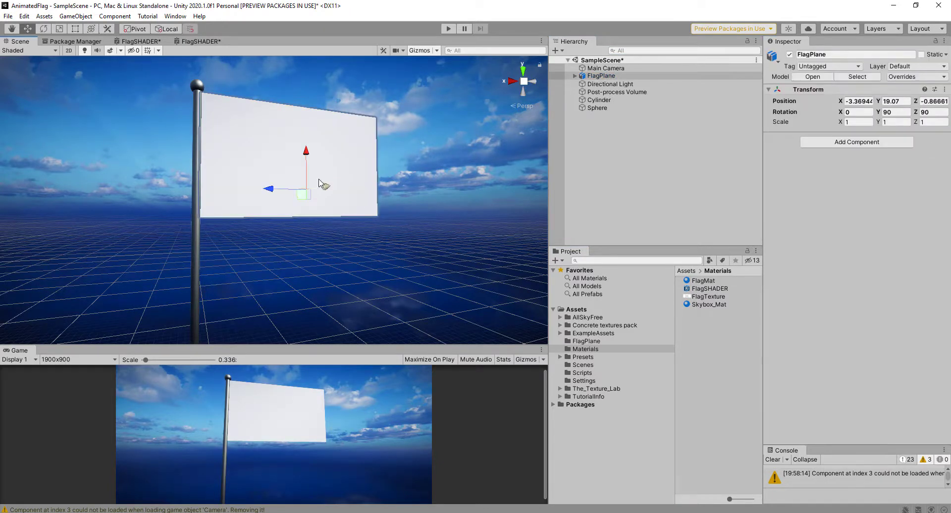
click(200, 42)
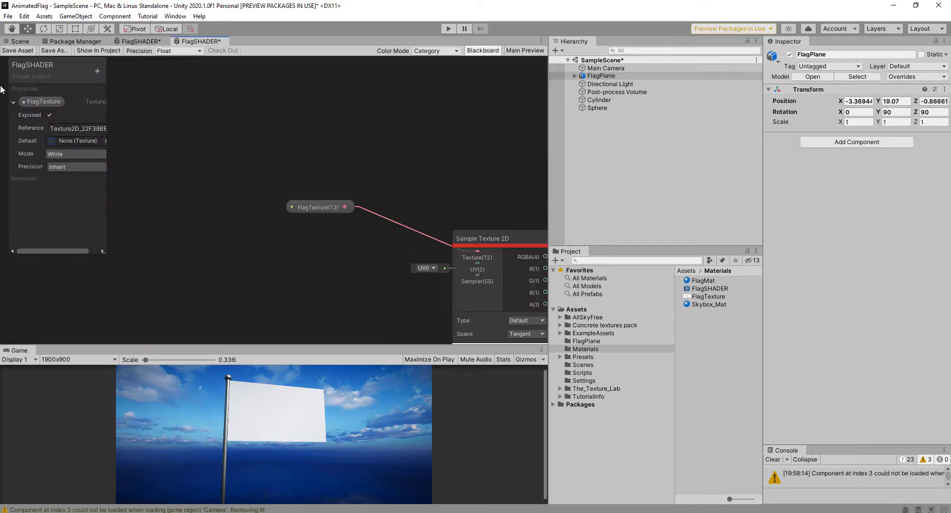
click(26, 51)
click(27, 43)
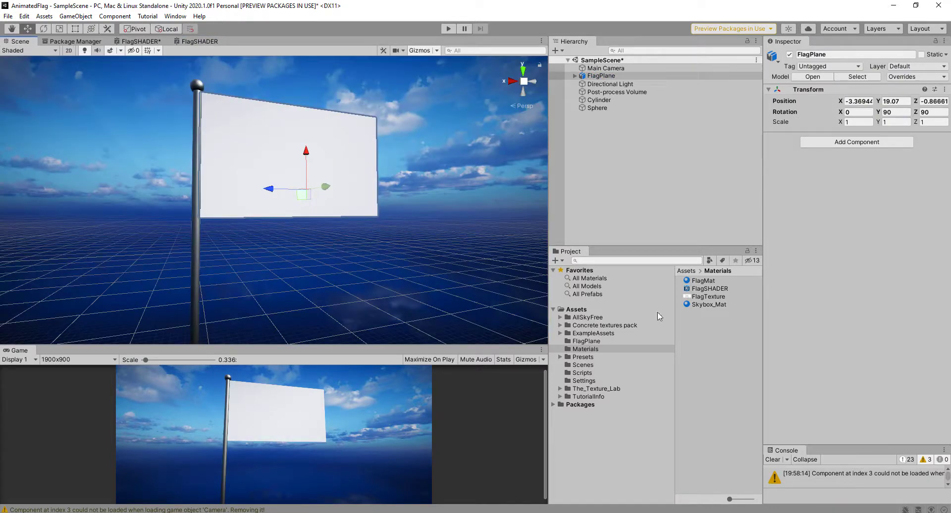
Assign the FlagTexture image to the FlagTexture slot of the material on FlagPlane's default mesh
click(331, 143)
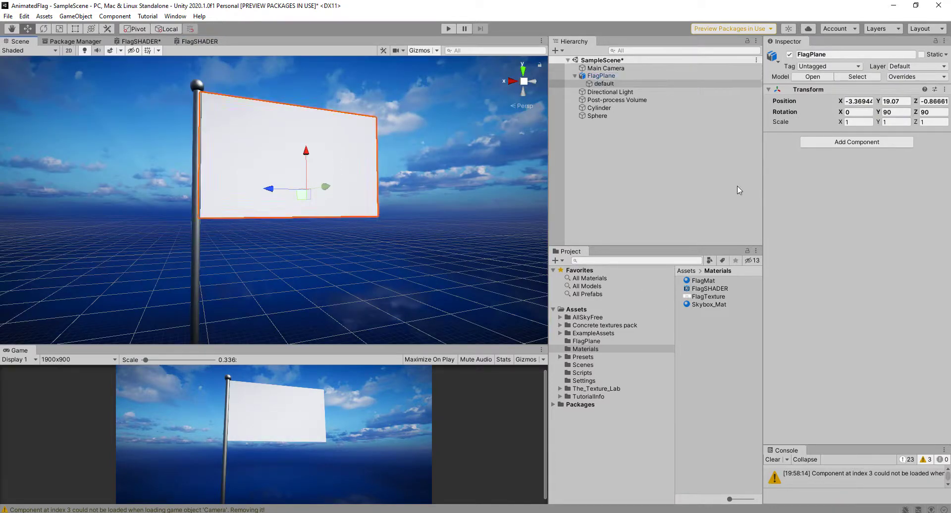
click(769, 327)
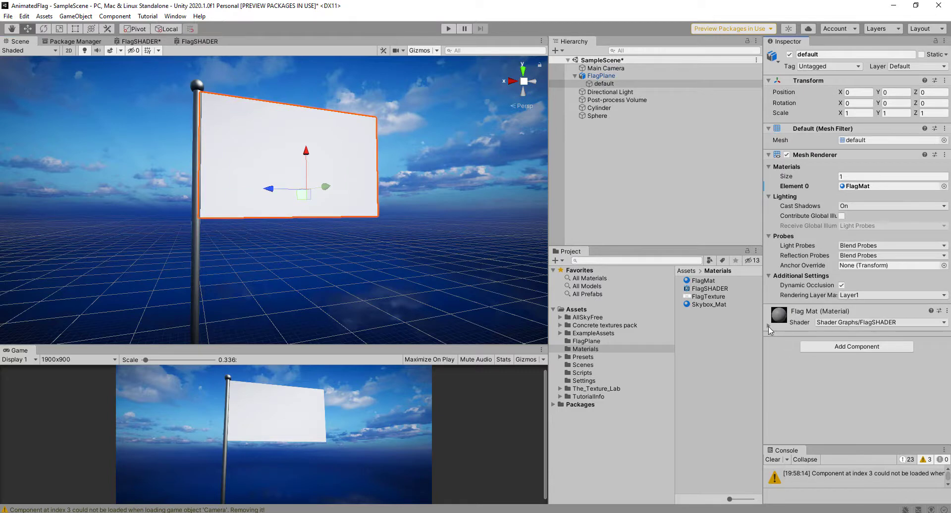
click(768, 327)
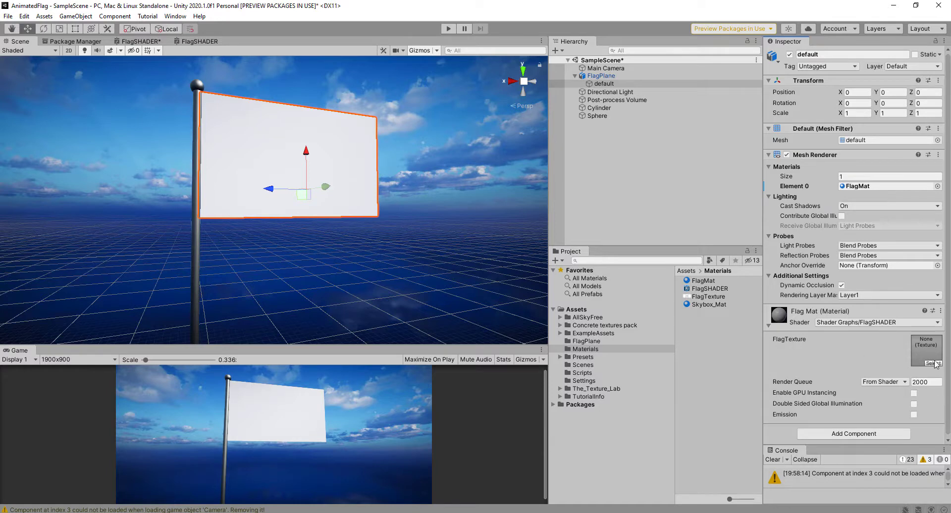
drag(709, 296, 926, 350)
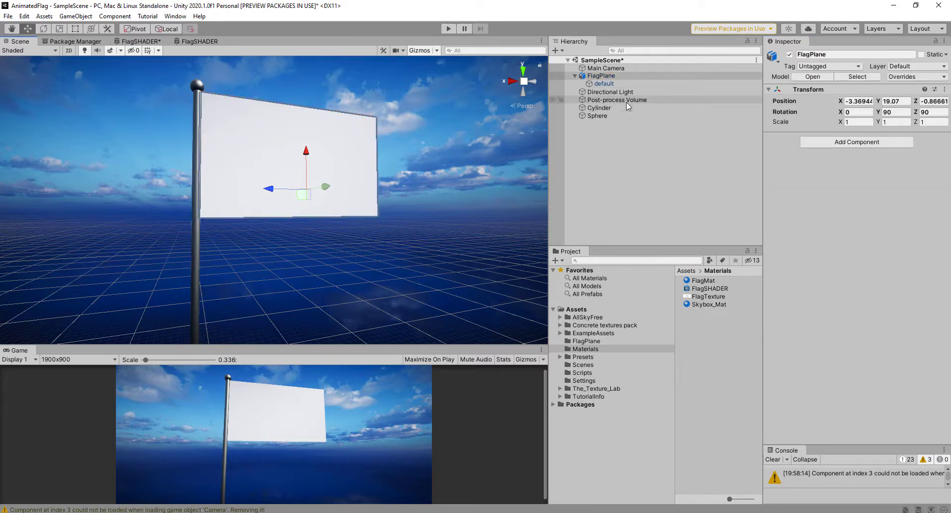
Unpack the FlagPlane prefab in the scene hierarchy
click(605, 77)
right_click(606, 81)
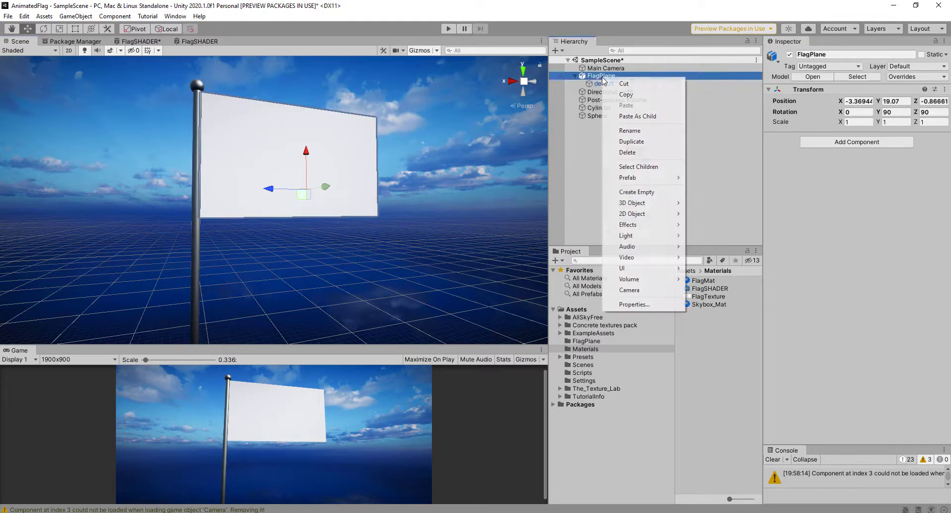
mouse_move(657, 182)
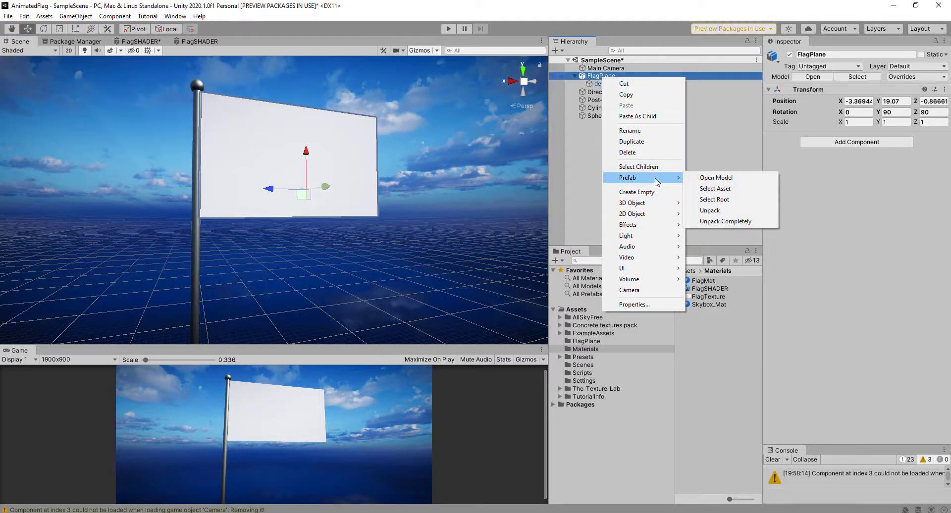
click(730, 211)
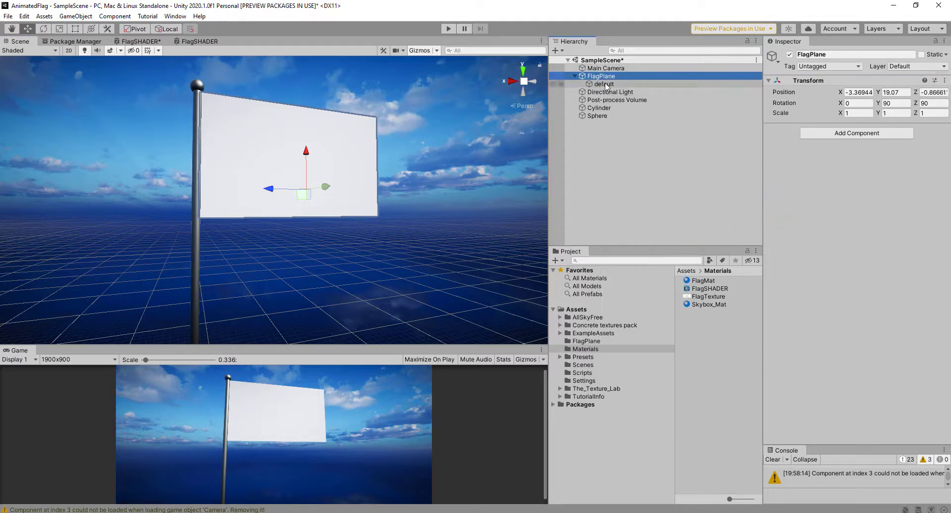
Move the default mesh object out of FlagPlane and delete the empty FlagPlane parent
drag(606, 86, 605, 73)
click(609, 87)
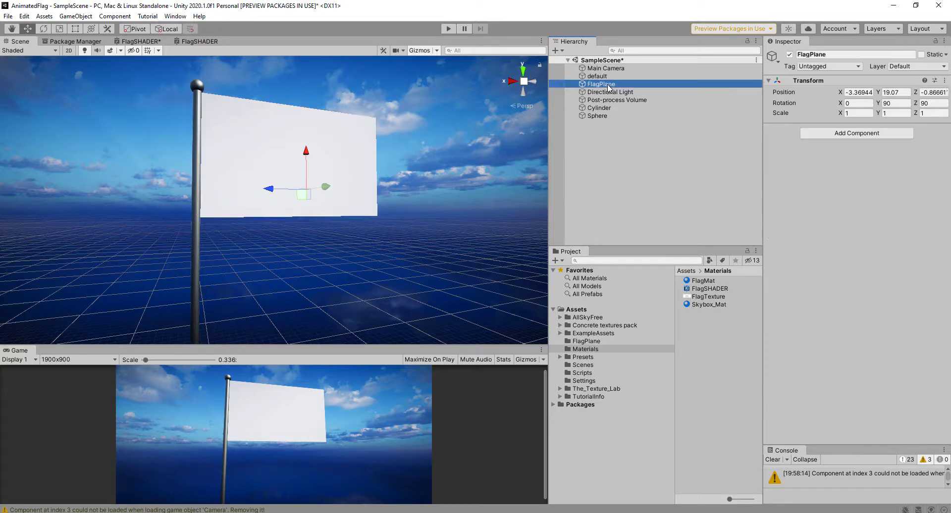
key(Delete)
Rename the default mesh object as FLAG
click(723, 77)
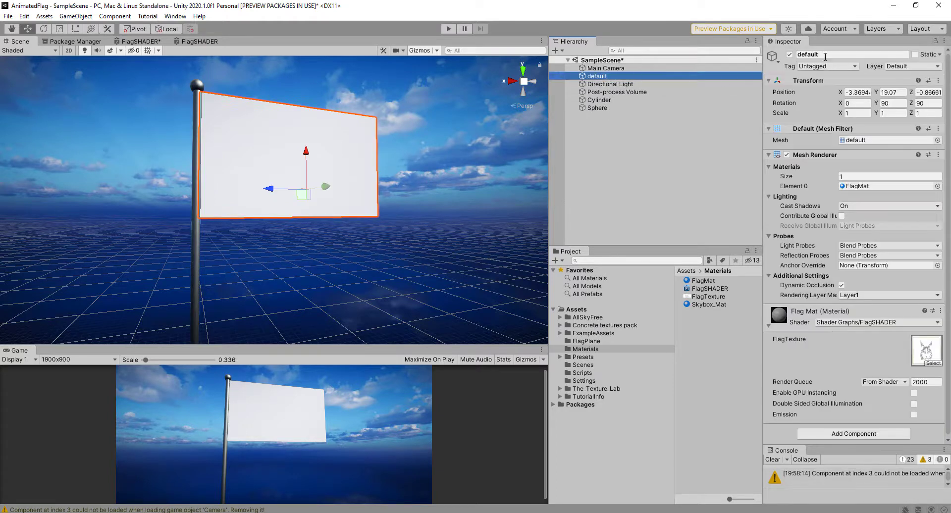
click(825, 56)
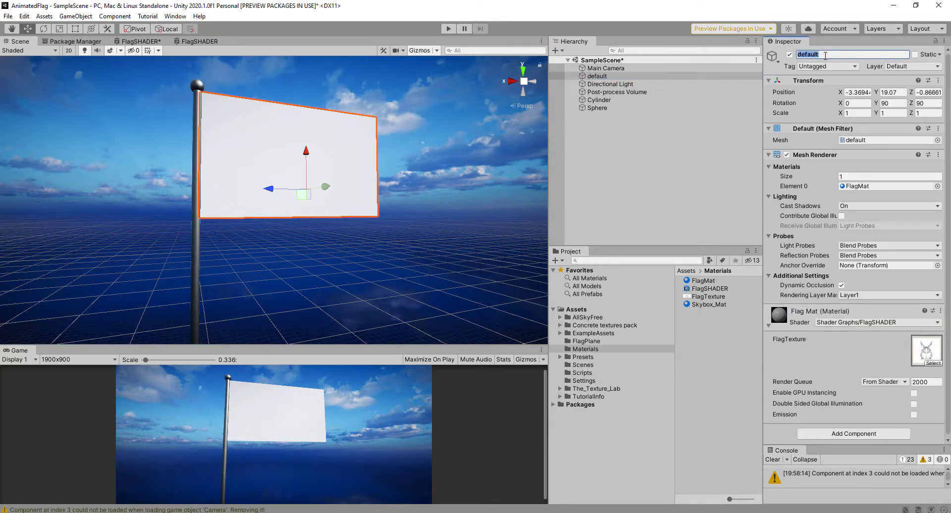
text(FlagTexture)
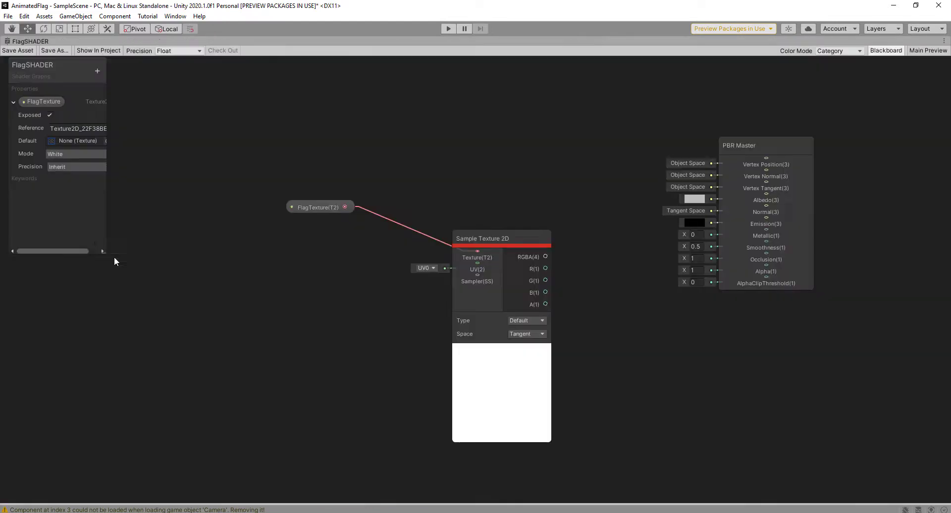
Enlarge the FlagSHADER blackboard and set the FlagTexture property's default texture to the FlagTexture image
drag(104, 253, 248, 322)
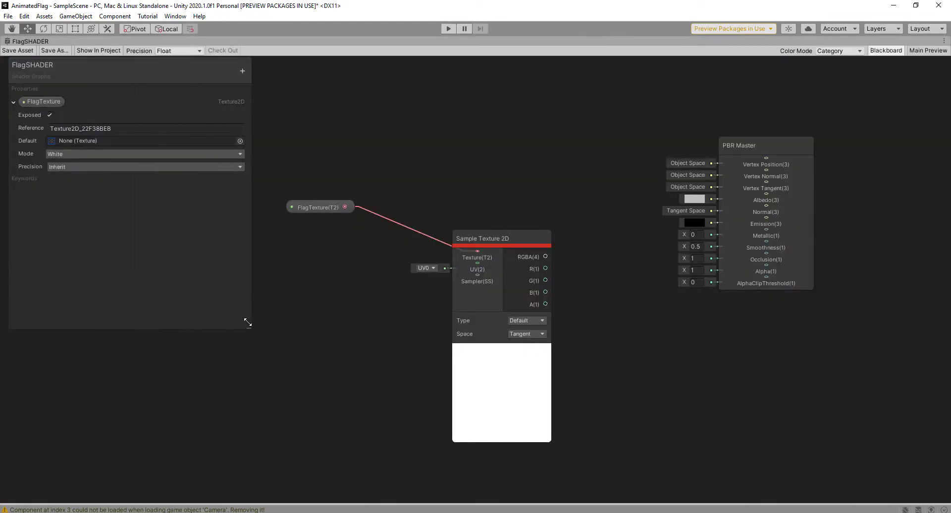
click(240, 142)
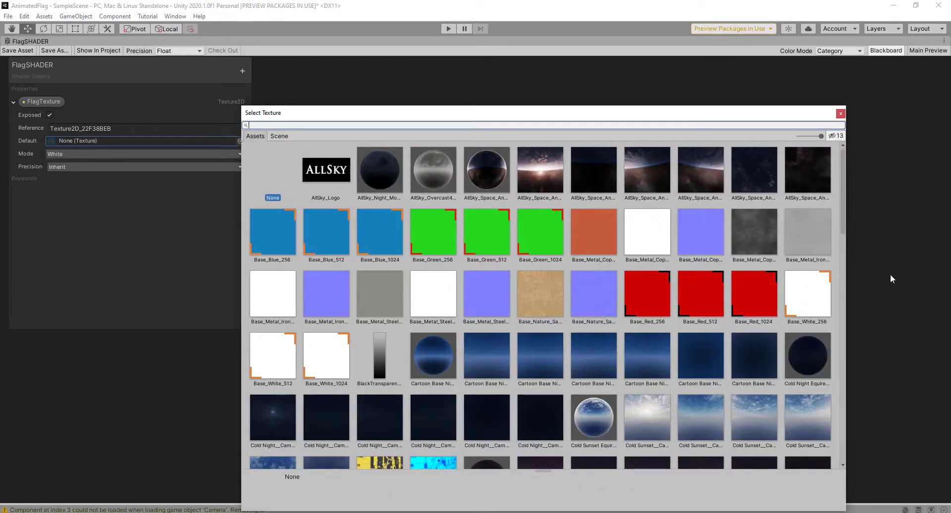
drag(844, 182, 845, 290)
click(650, 255)
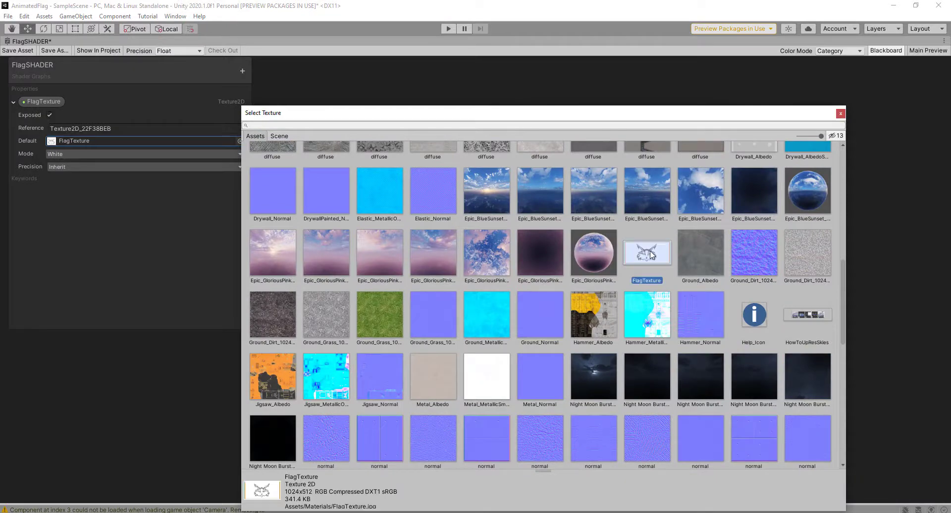
double_click(636, 254)
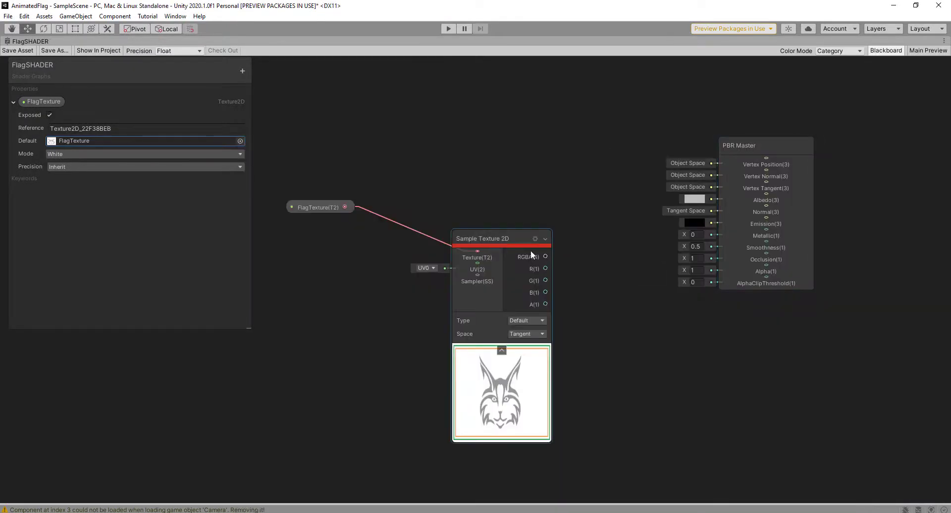
Connect the Sample Texture 2D node's RGBA output to the PBR Master's Albedo input and save the shader graph
middle_drag(531, 251, 500, 246)
middle_drag(418, 177, 439, 198)
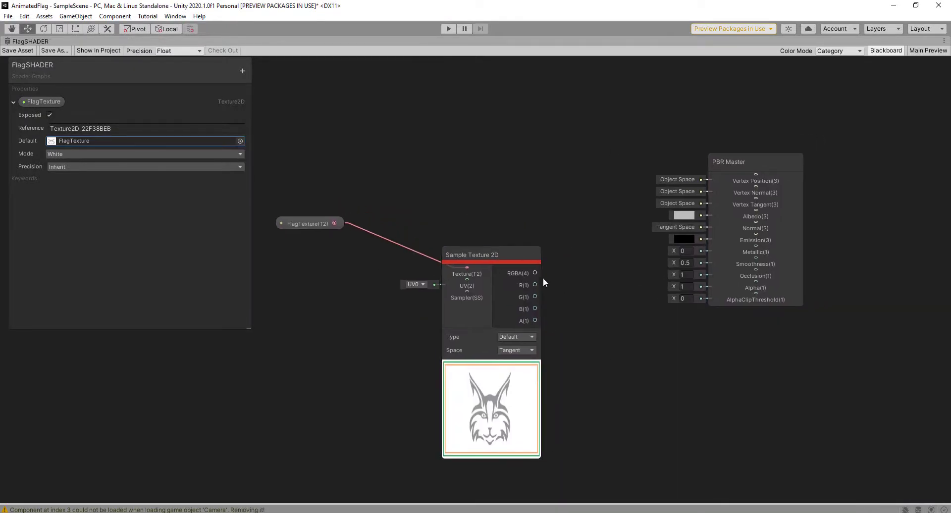
drag(535, 273, 757, 210)
click(14, 48)
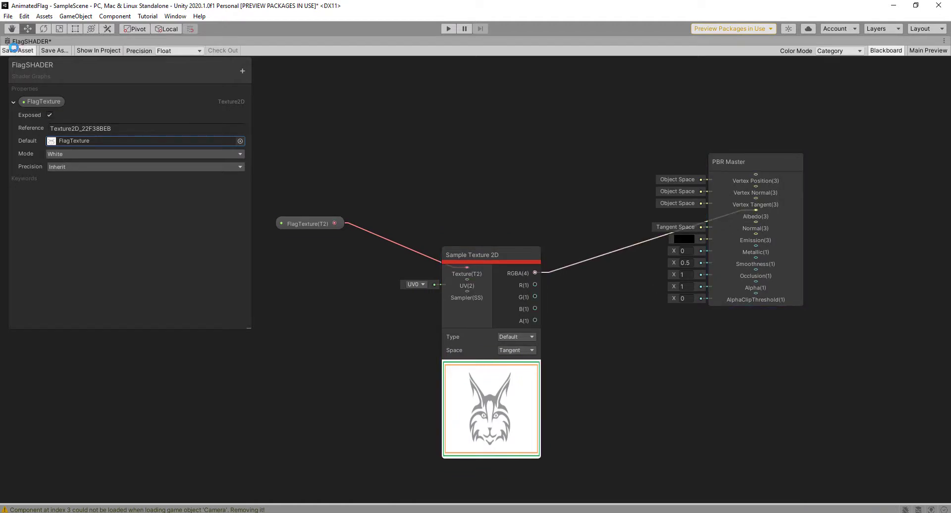
key(space)
click(505, 191)
key(shift+space)
Examine the textured flag in the scene and compare its image orientation with an enlarged preview of the FlagTexture asset
click(20, 42)
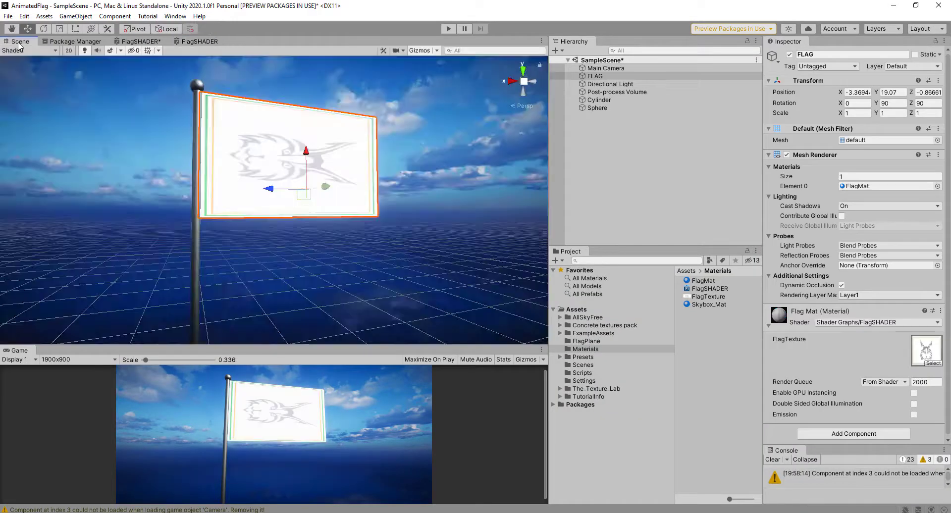
alt+drag(453, 216, 408, 182)
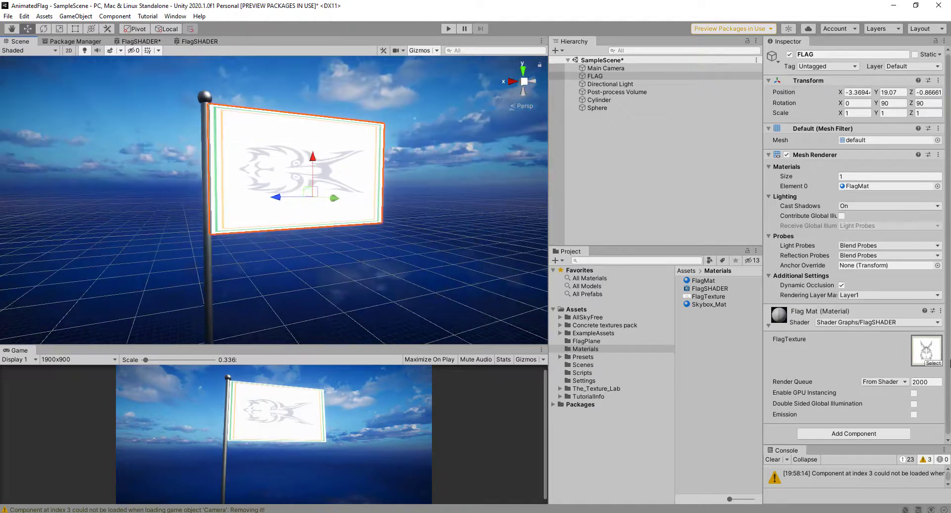
click(711, 297)
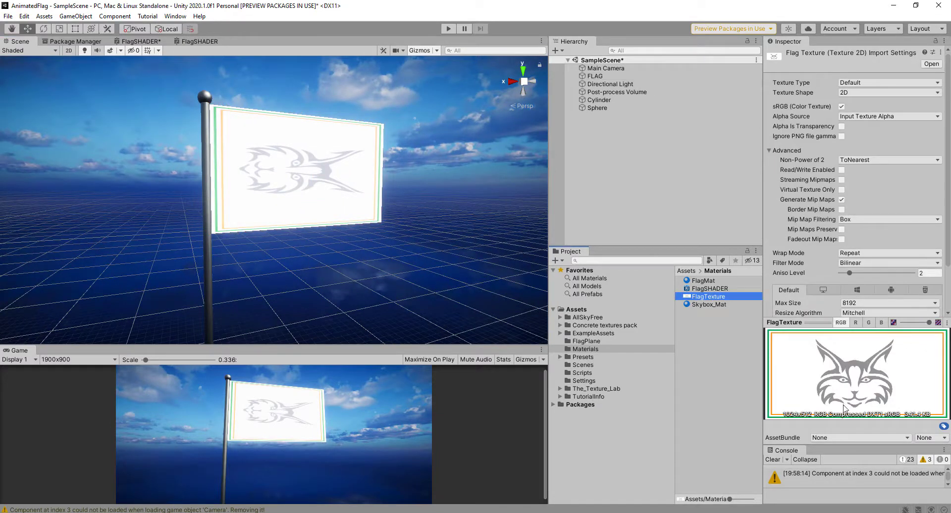
click(818, 321)
drag(817, 321, 817, 258)
alt+drag(473, 212, 480, 194)
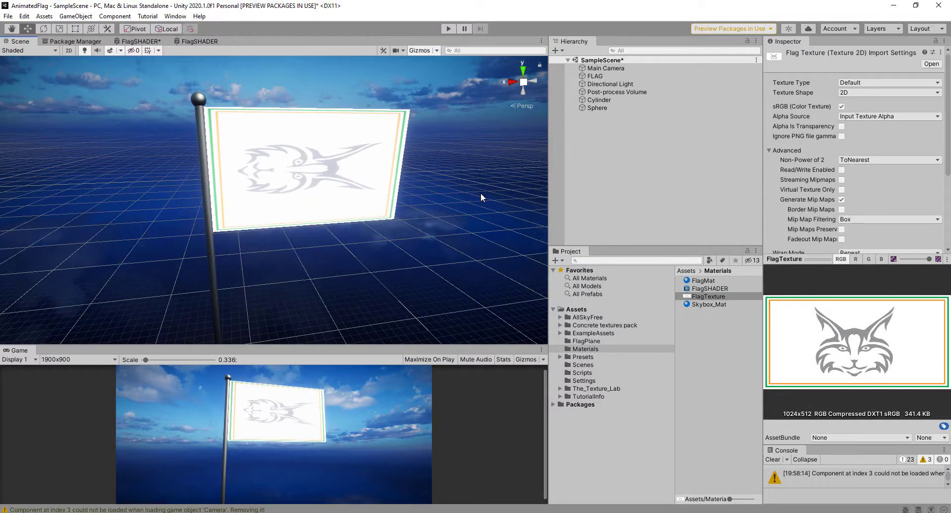
Open the FlagSHADER graph maximized and narrow its blackboard to free up space for nodes
click(196, 42)
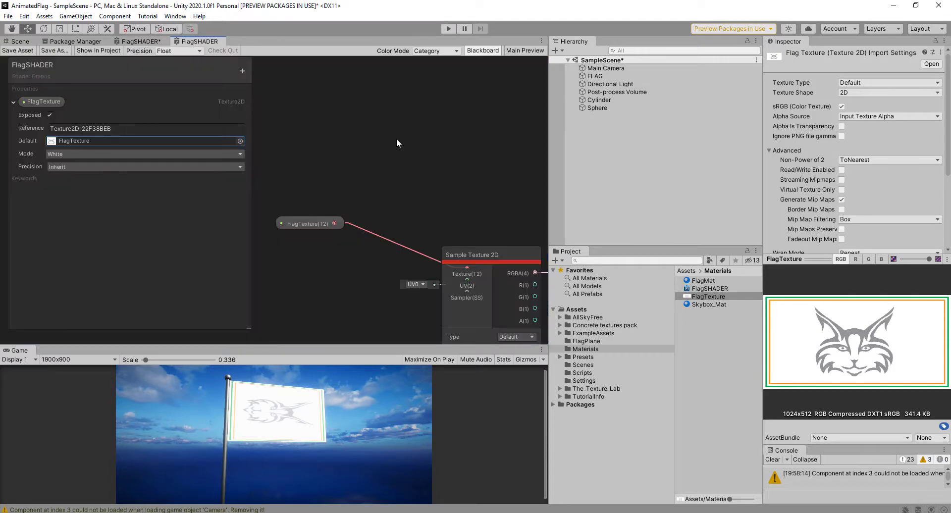
key(shift+space)
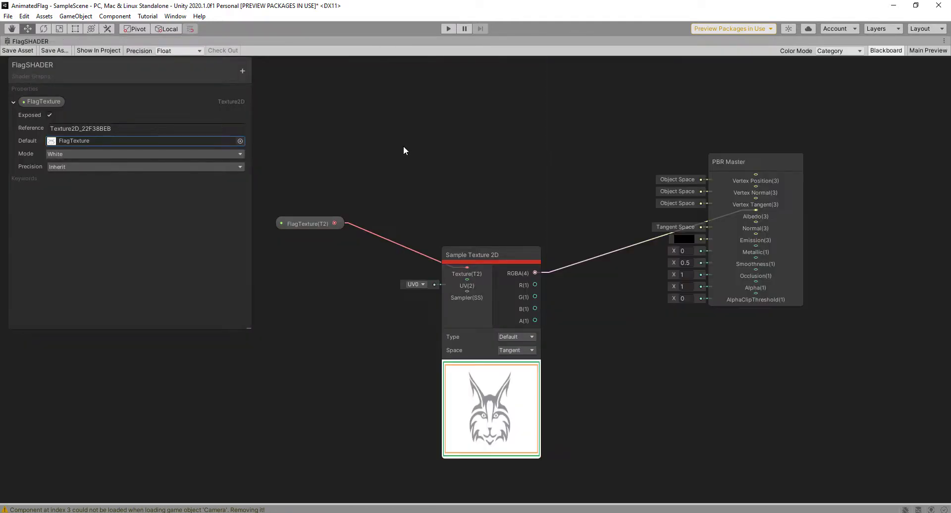
middle_drag(433, 184, 605, 179)
middle_drag(479, 243, 517, 243)
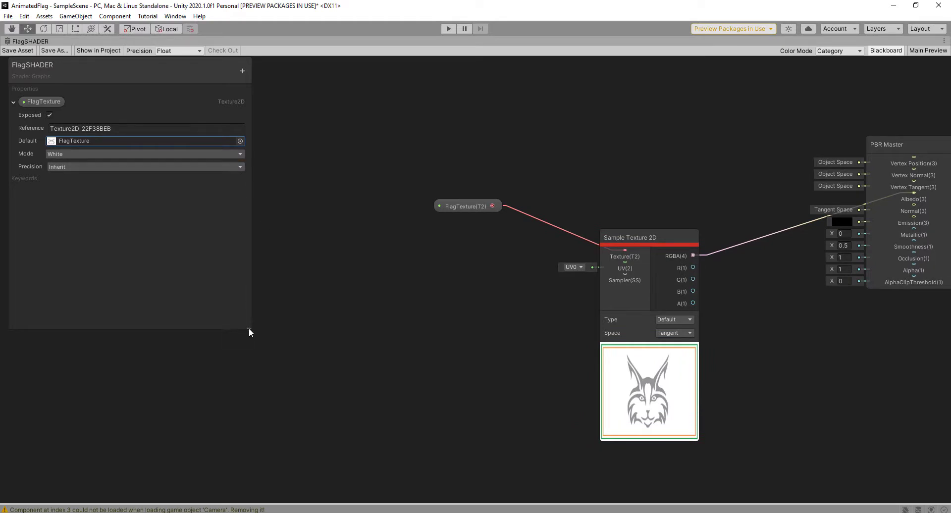
drag(249, 328, 129, 355)
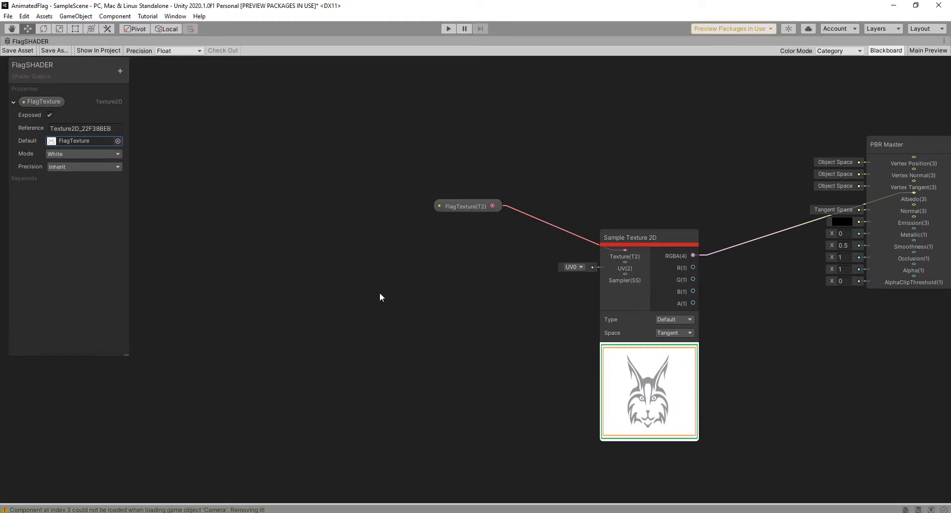
Add a Tiling And Offset node before the Sample Texture 2D node in the shader graph
middle_drag(380, 293, 521, 280)
scroll(388, 274, up, 1)
scroll(389, 273, down, 2)
scroll(521, 281, down, 1)
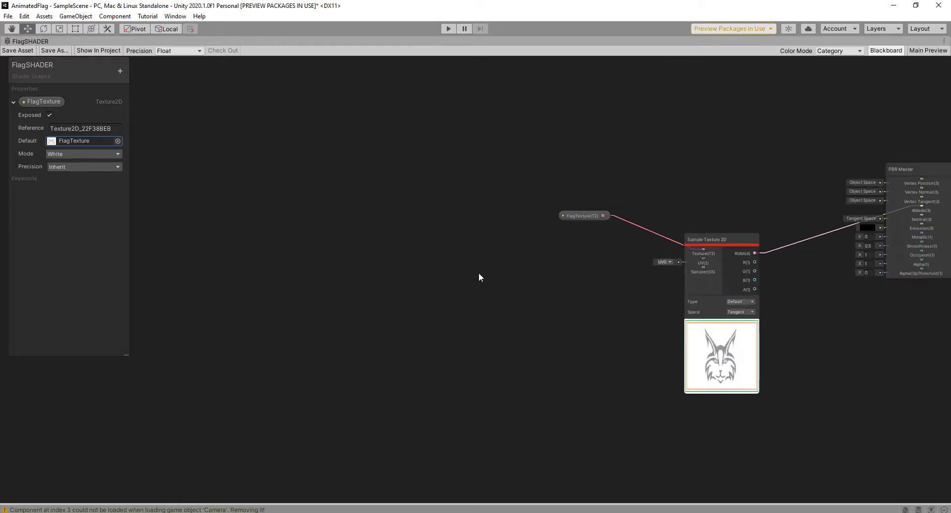
middle_drag(423, 272, 421, 284)
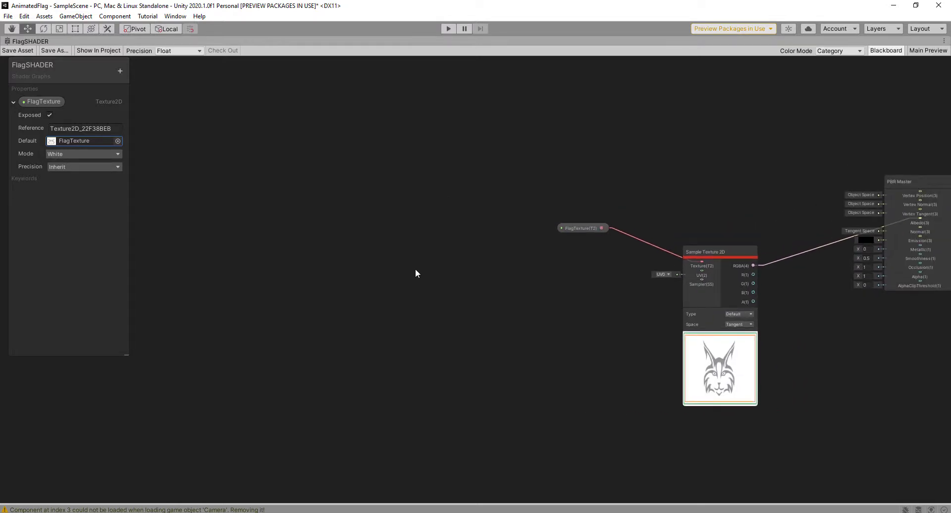
key(space)
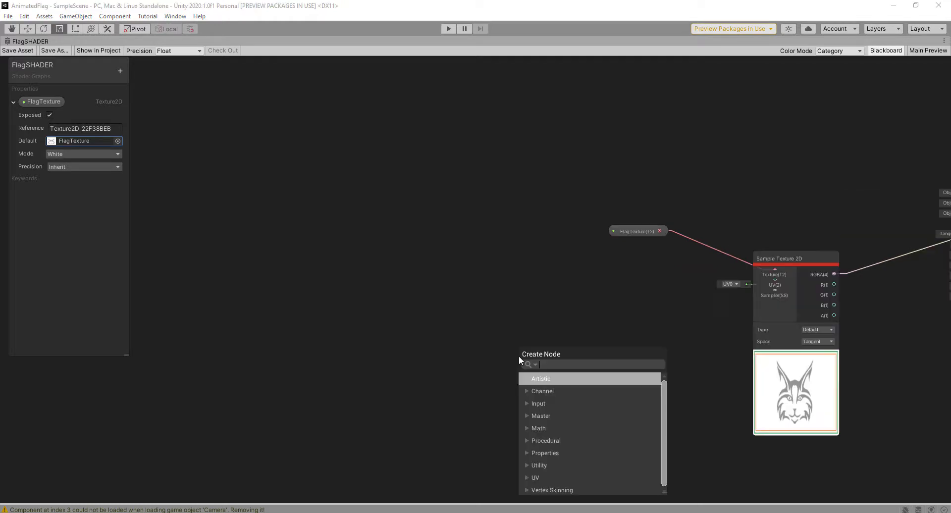
text(TİLİ)
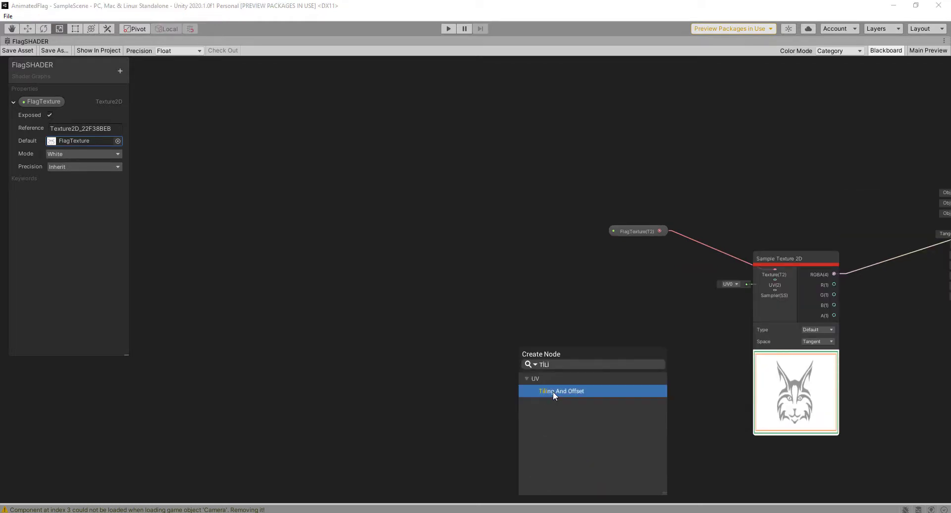
click(552, 391)
drag(548, 376, 553, 271)
click(408, 306)
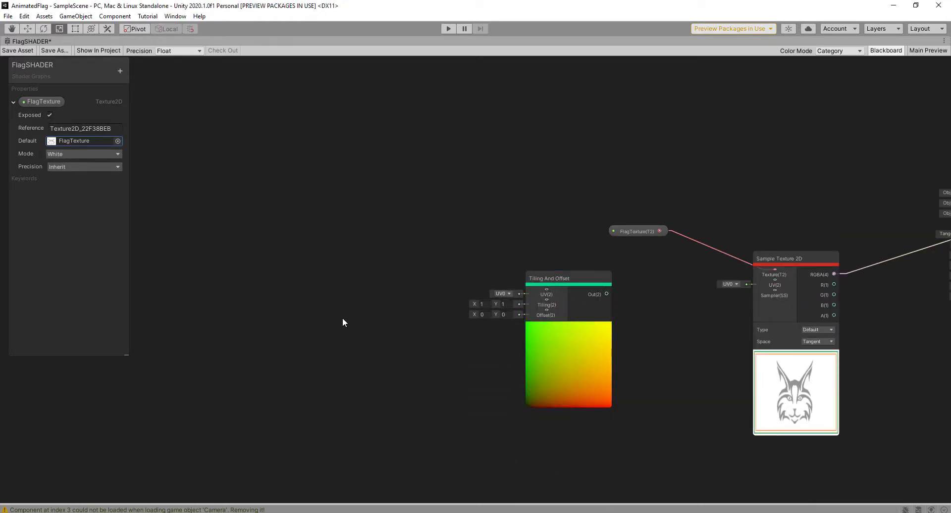
Add a UV Rotate node before the Tiling And Offset node and space the two nodes apart
key(space)
text(ROT)
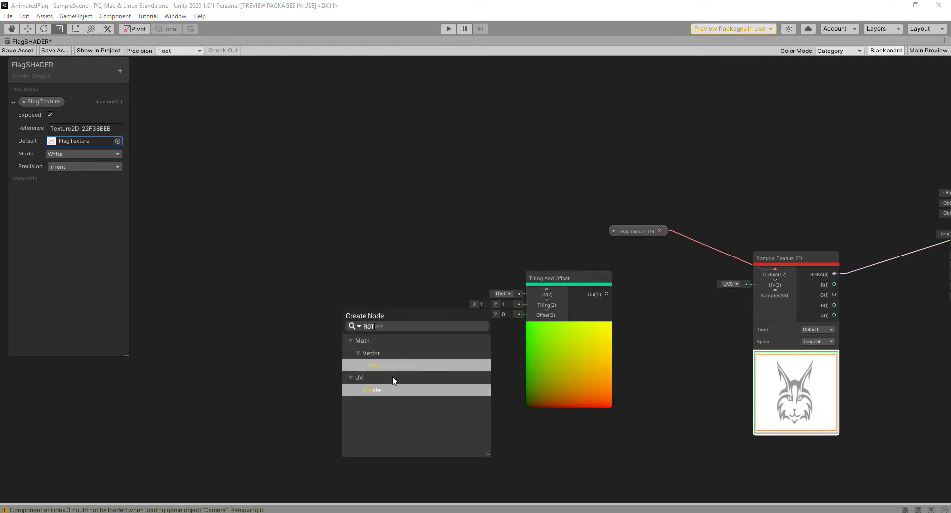
click(376, 391)
drag(389, 337, 399, 282)
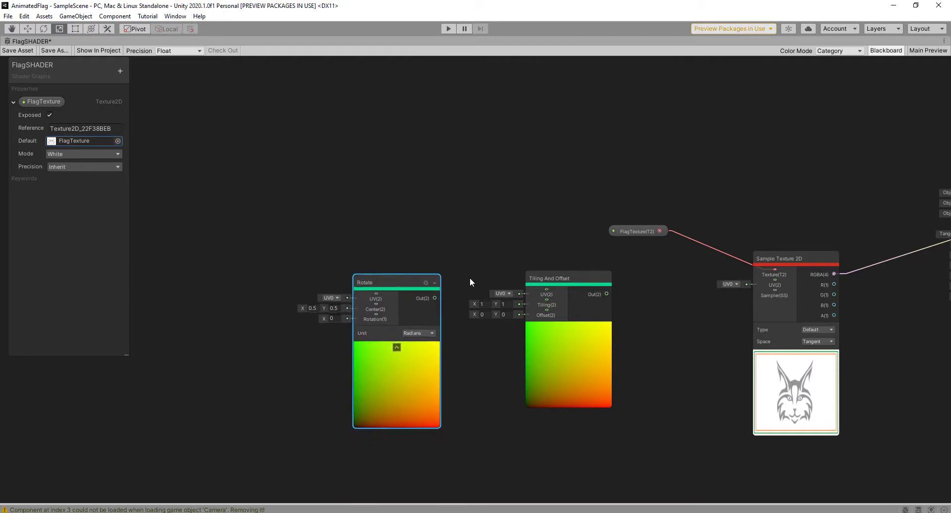
drag(584, 273, 608, 275)
drag(415, 288, 438, 289)
click(235, 322)
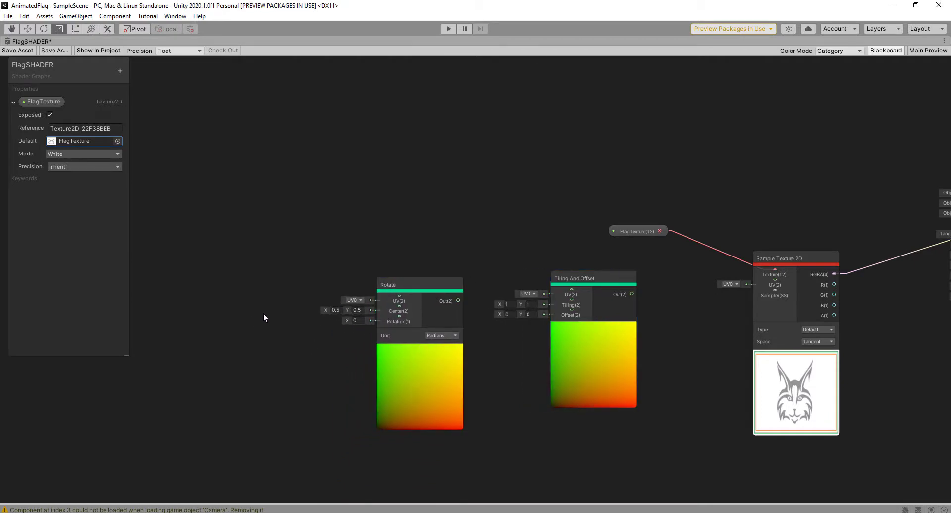
Add a Flipbook node before the Rotate node and line up the three UV nodes in a row
key(space)
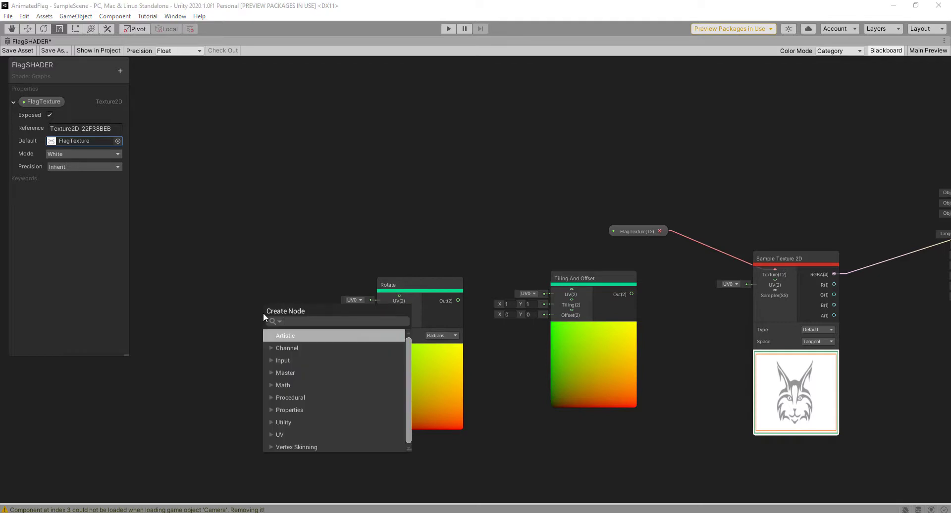
text(FLI)
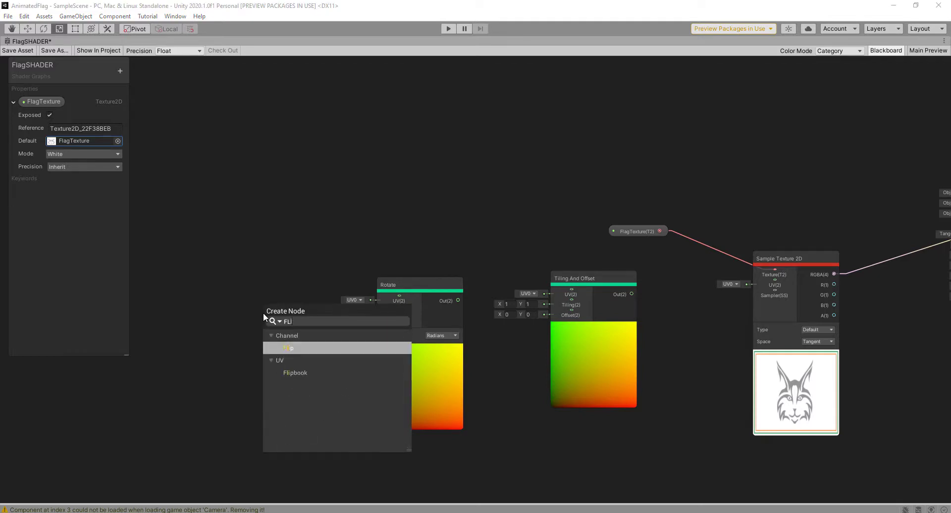
click(297, 372)
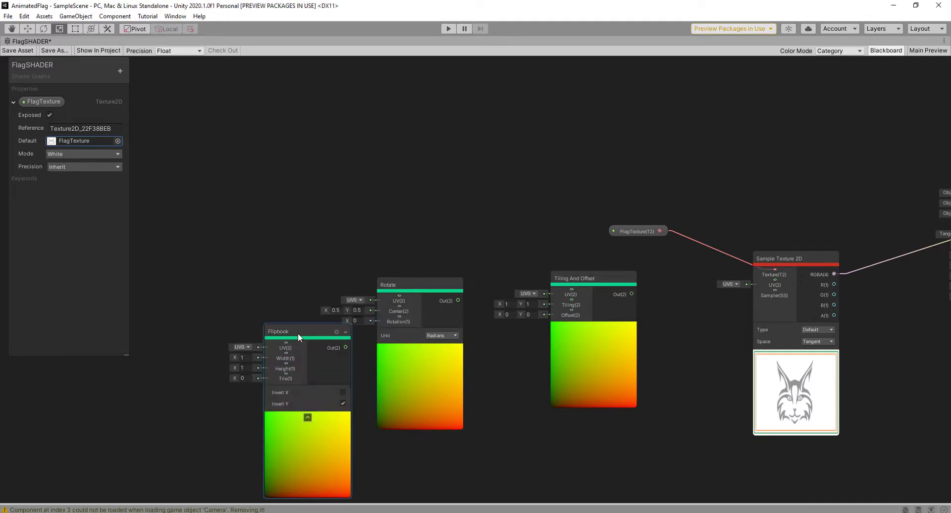
drag(298, 333, 250, 281)
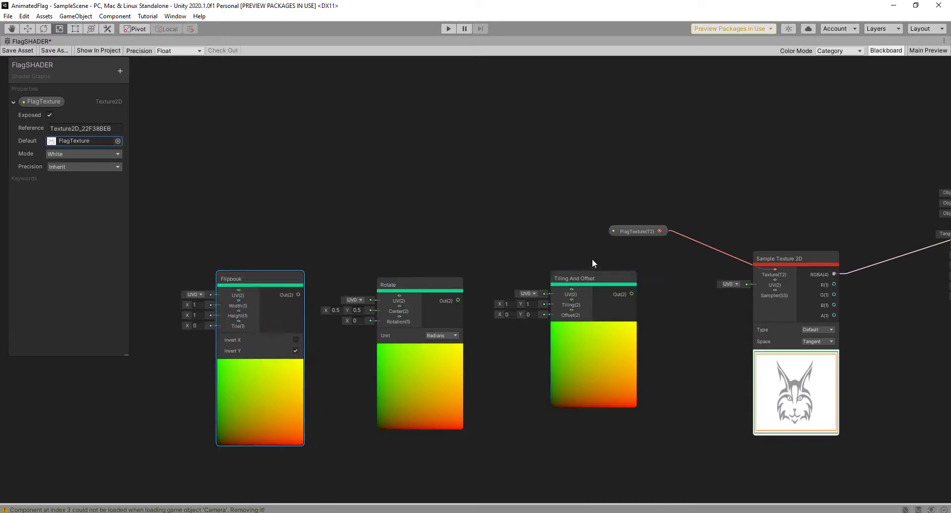
drag(600, 275, 599, 295)
drag(438, 289, 451, 300)
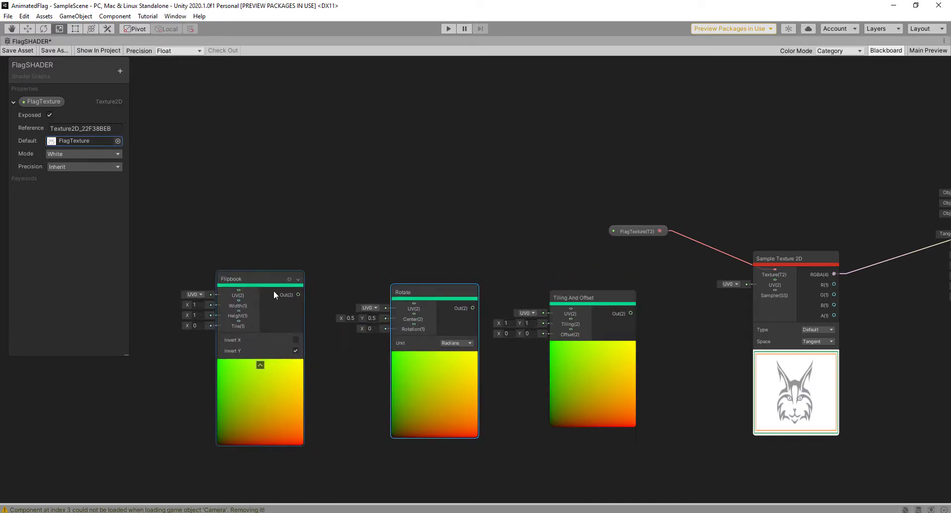
Chain Flipbook, Rotate and Tiling And Offset through their UV inputs into Sample Texture 2D's UV, then save the graph and restore the normal editor layout
drag(274, 291, 414, 304)
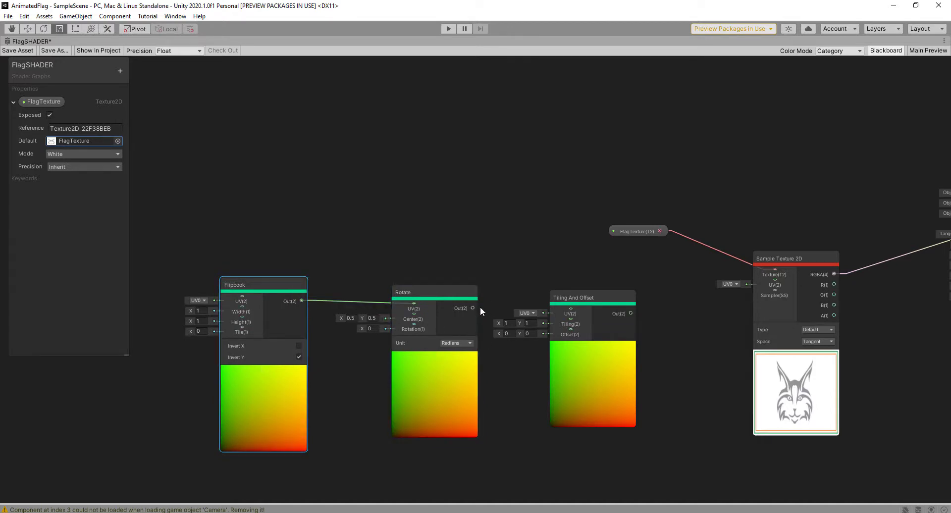
drag(475, 307, 569, 310)
middle_drag(715, 346, 655, 350)
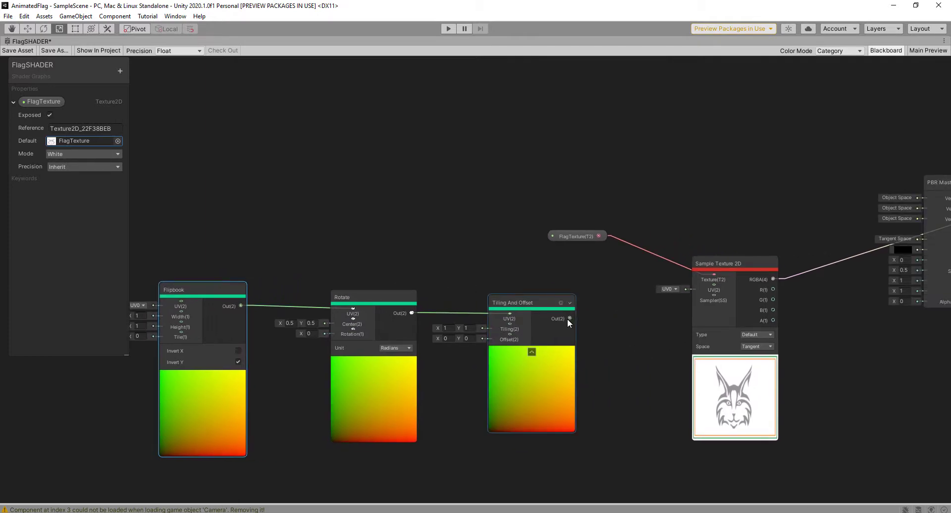
drag(570, 318, 714, 288)
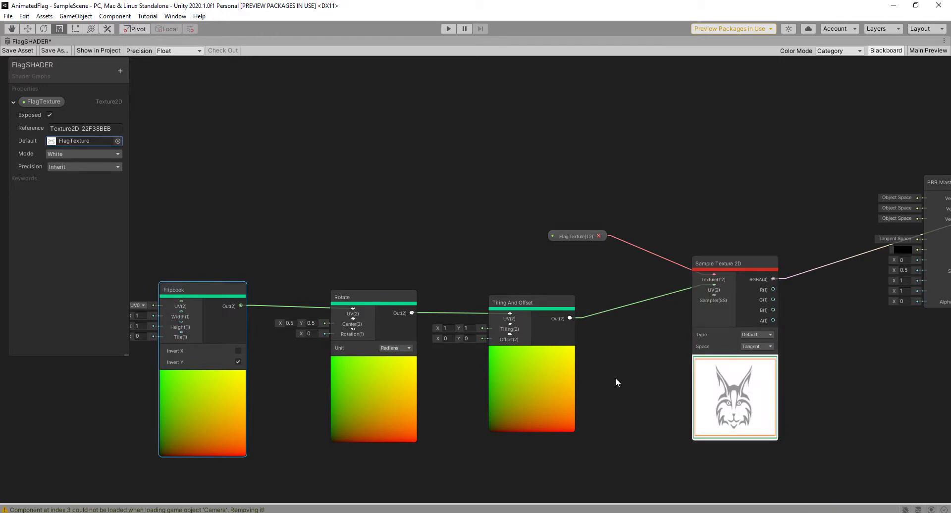
middle_drag(616, 380, 643, 375)
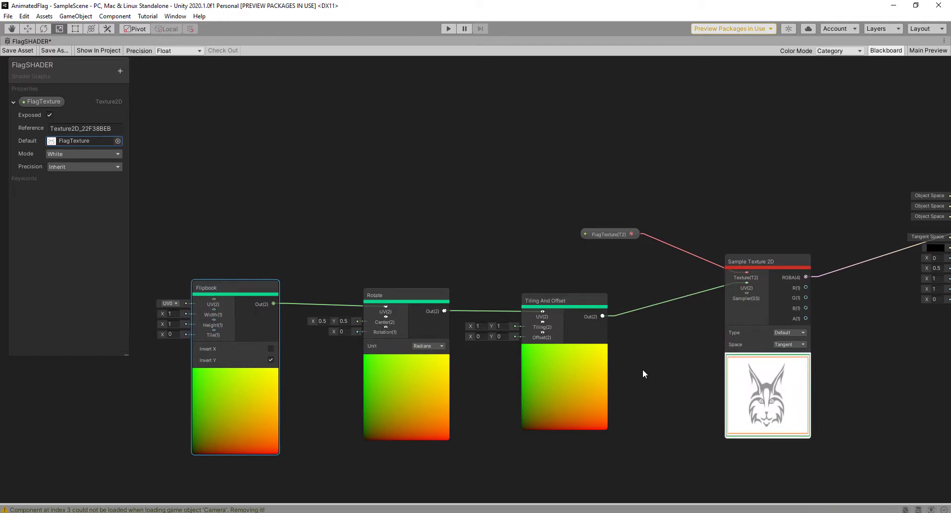
click(21, 52)
key(shift+space)
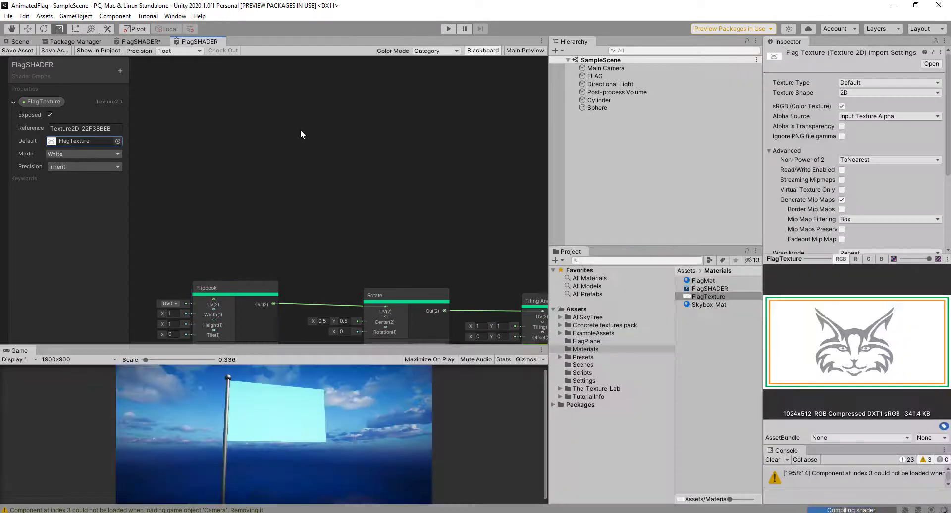
Set the Rotate node's Rotation to 90 and save the shader graph
middle_drag(258, 171, 245, 114)
middle_drag(345, 184, 319, 122)
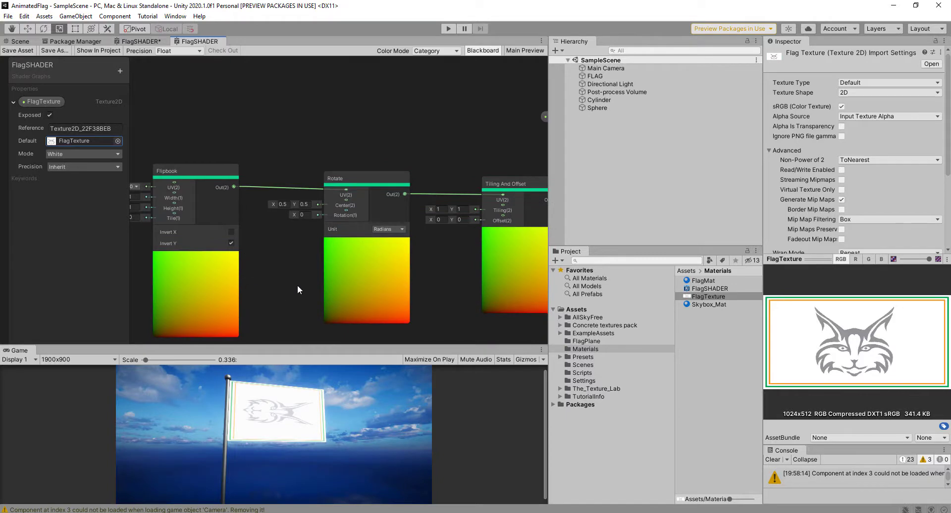
middle_drag(299, 285, 366, 242)
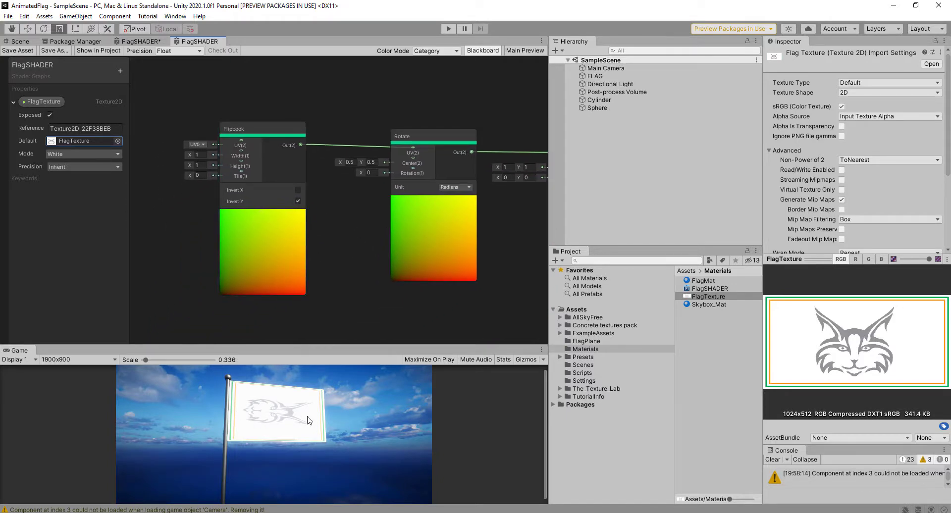
middle_drag(361, 192, 342, 189)
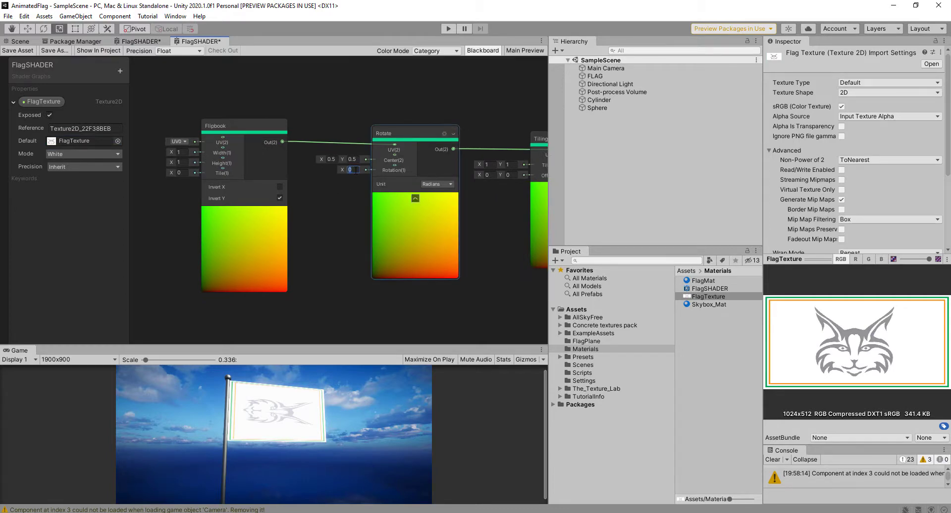
text(90)
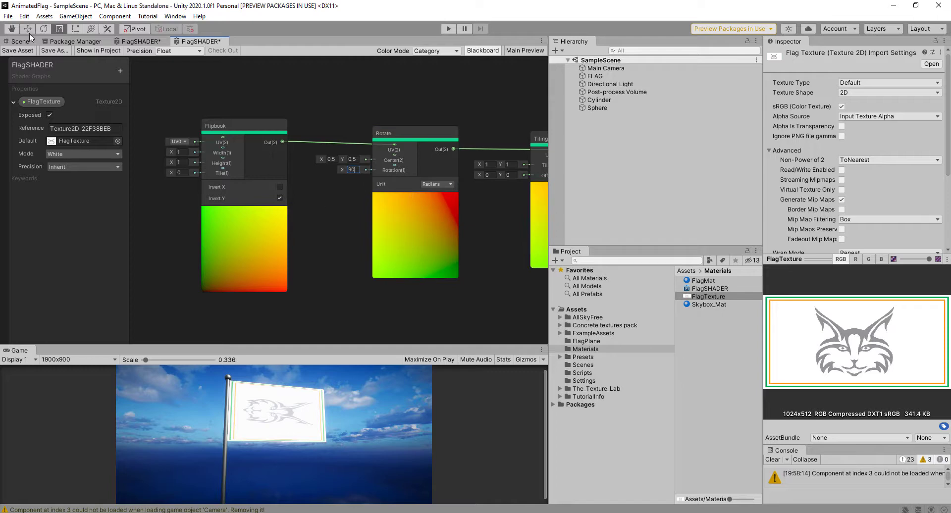
click(18, 50)
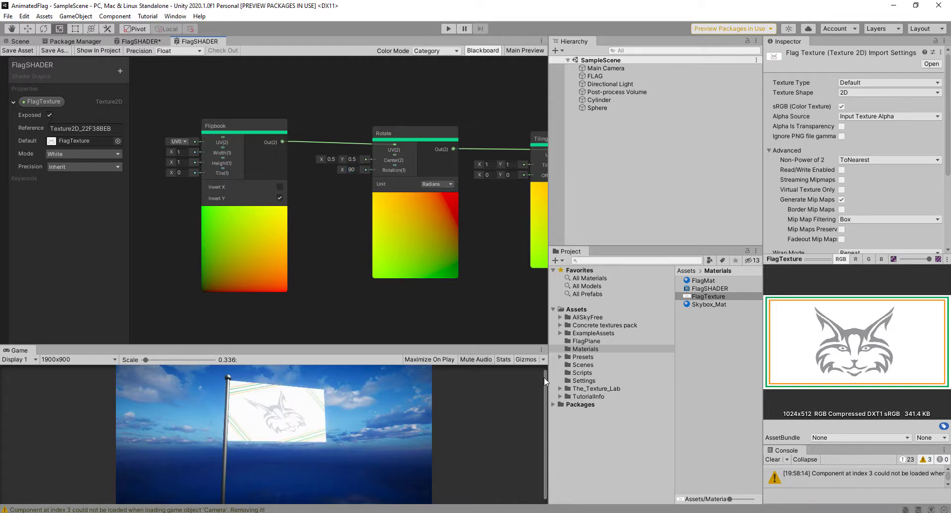
Change the Rotate node's unit to Degrees and save the shader graph
middle_drag(476, 273, 402, 267)
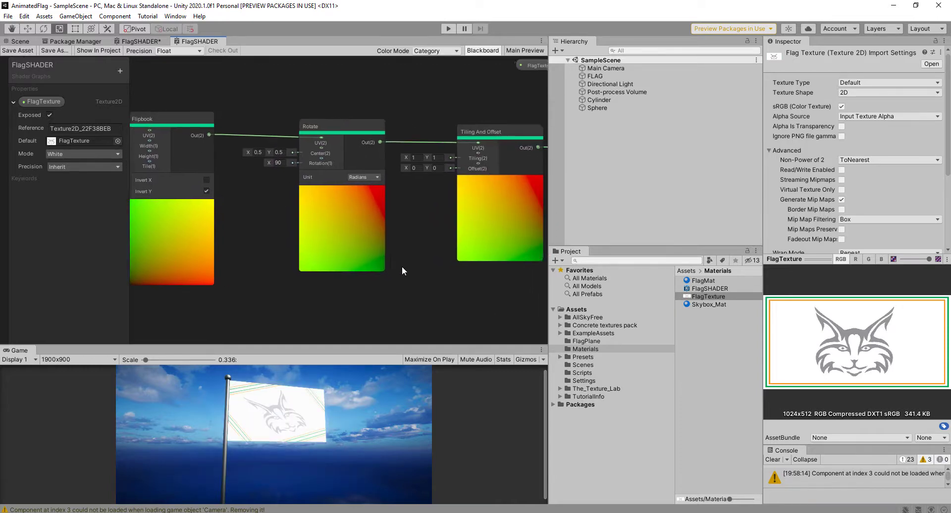
click(370, 177)
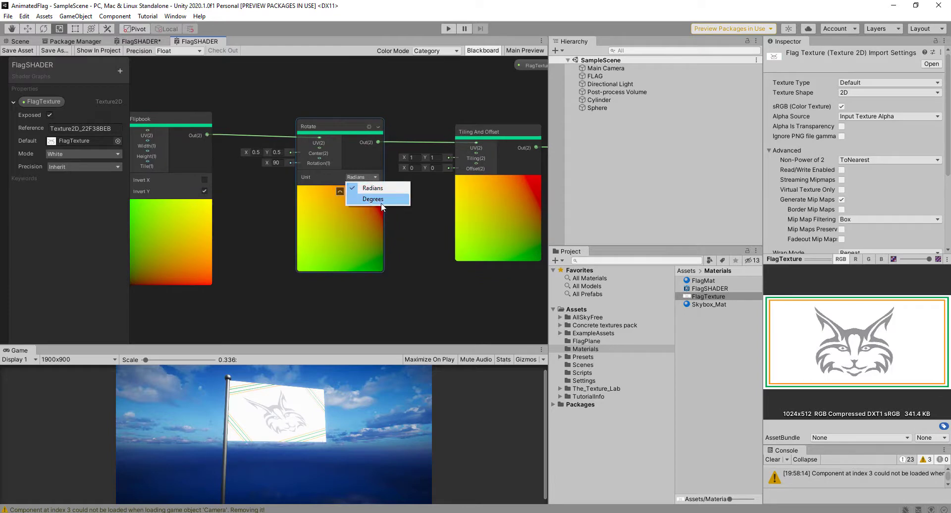
click(381, 199)
click(19, 50)
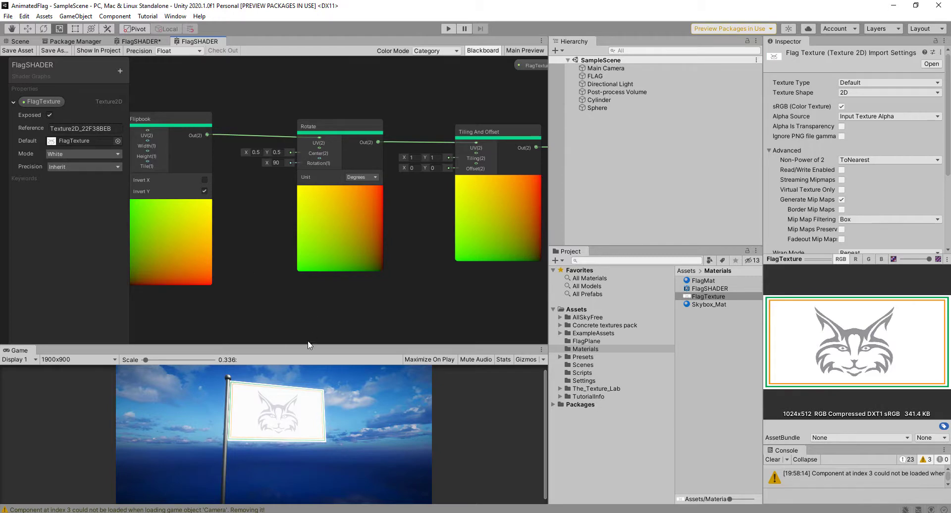
Set the Flipbook node's Height to -1 and save the shader graph, then set its Width to -1 as well
middle_drag(264, 297, 409, 296)
scroll(409, 296, up, 1)
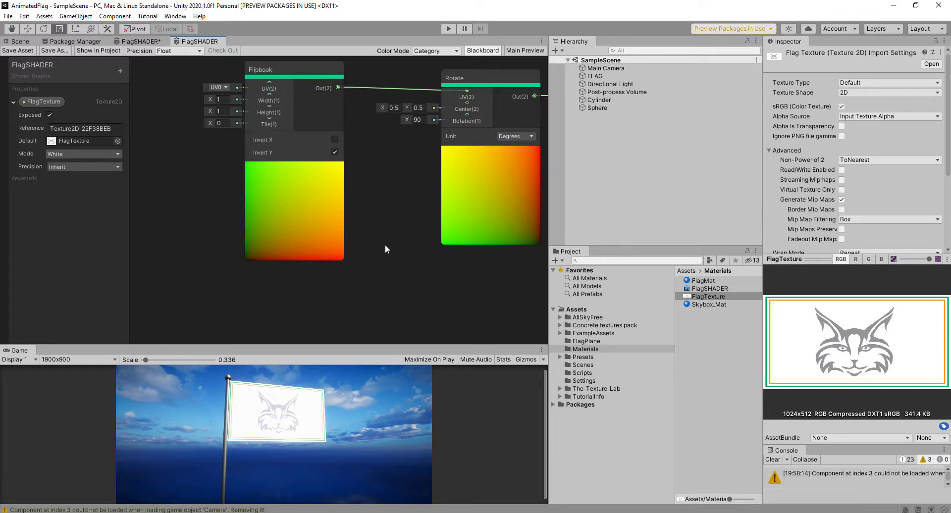
scroll(325, 275, down, 1)
middle_drag(403, 212, 367, 221)
scroll(319, 265, down, 2)
scroll(308, 253, up, 2)
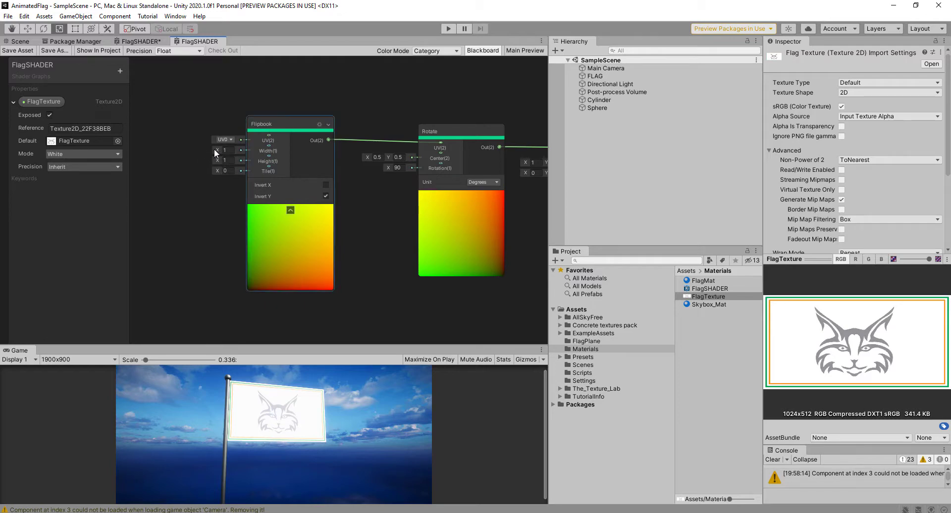
click(227, 161)
text(-1)
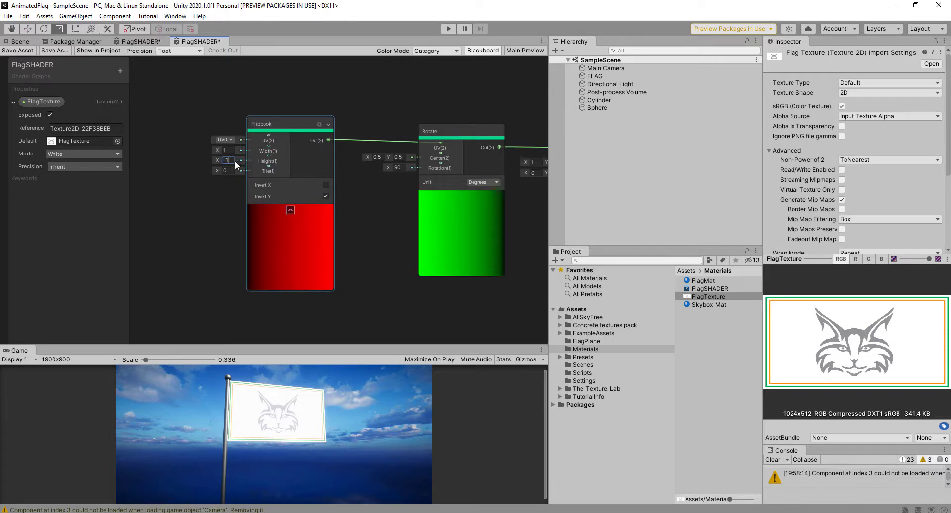
click(20, 52)
text(-)
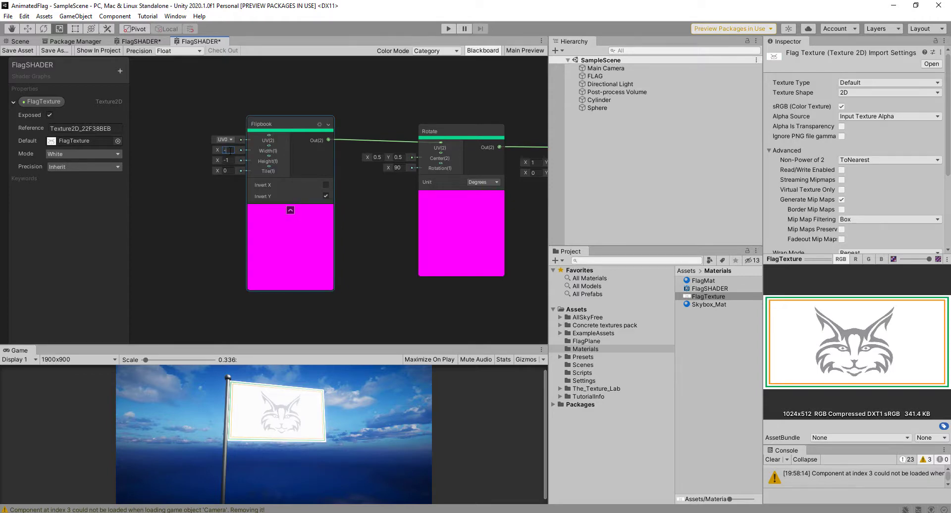
text(1)
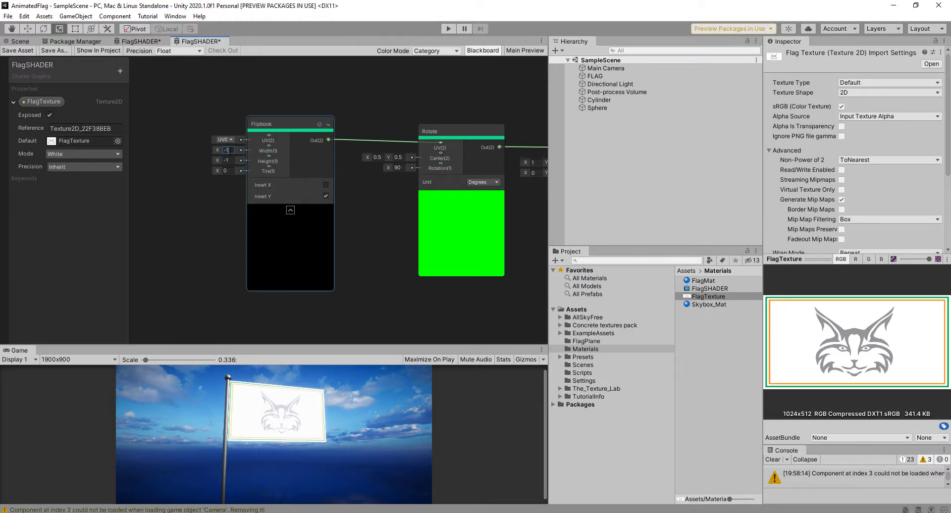
Save the shader graph, then set the Flipbook node's Width and Height back to 1 and save again
click(18, 50)
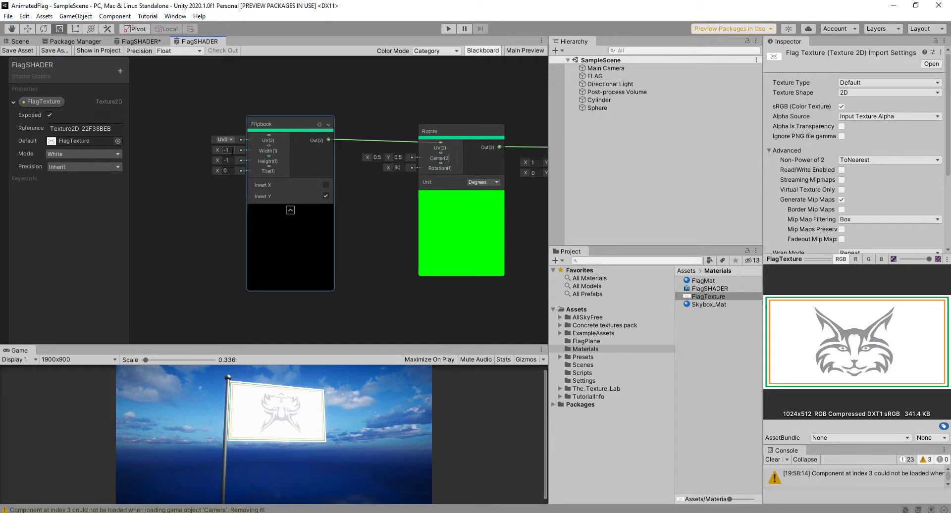
click(233, 150)
text(1)
key(Tab)
text(1)
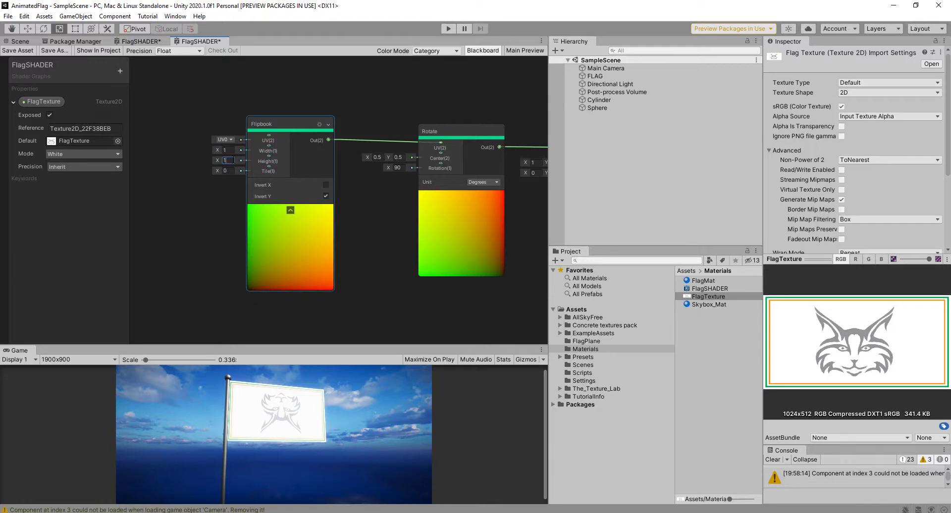
click(23, 52)
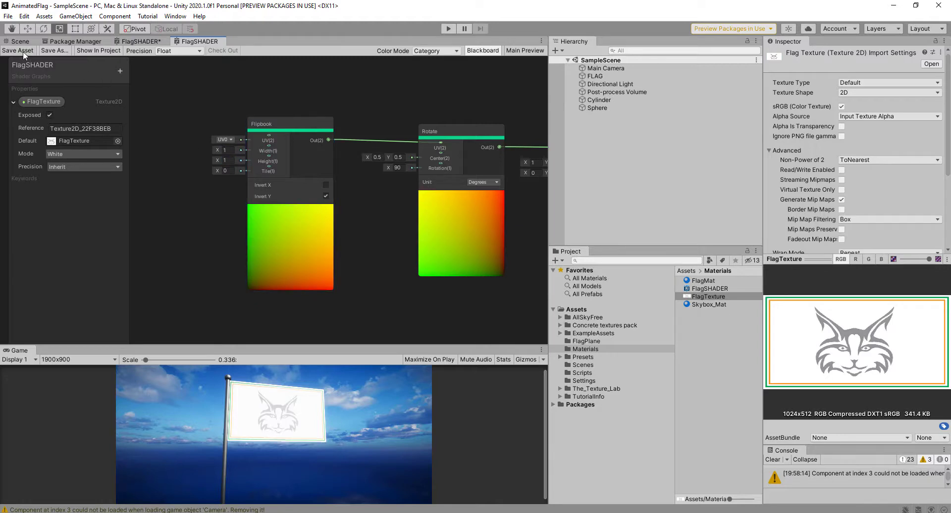
Maximize the shader graph and add a Vector1 property named VerticalFlipControl with a default value of 1
middle_drag(353, 275, 219, 274)
scroll(301, 269, down, 2)
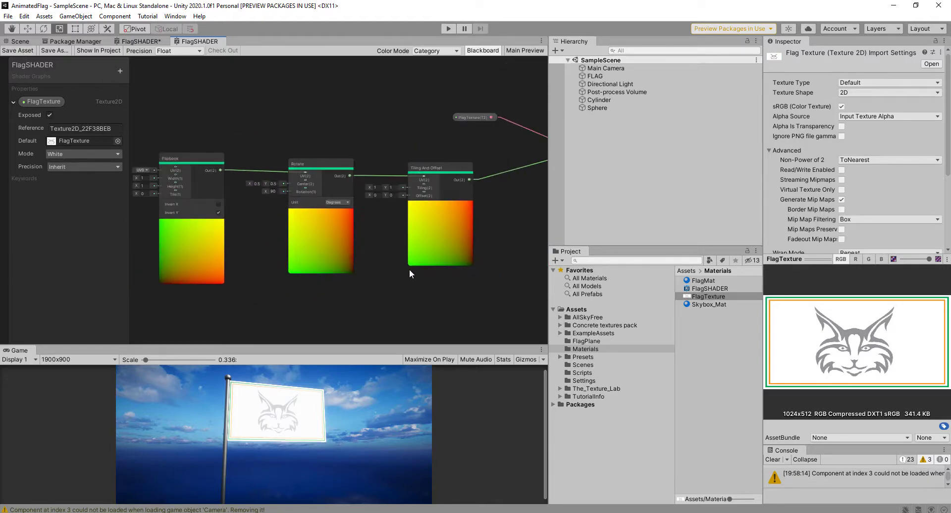
scroll(407, 266, down, 2)
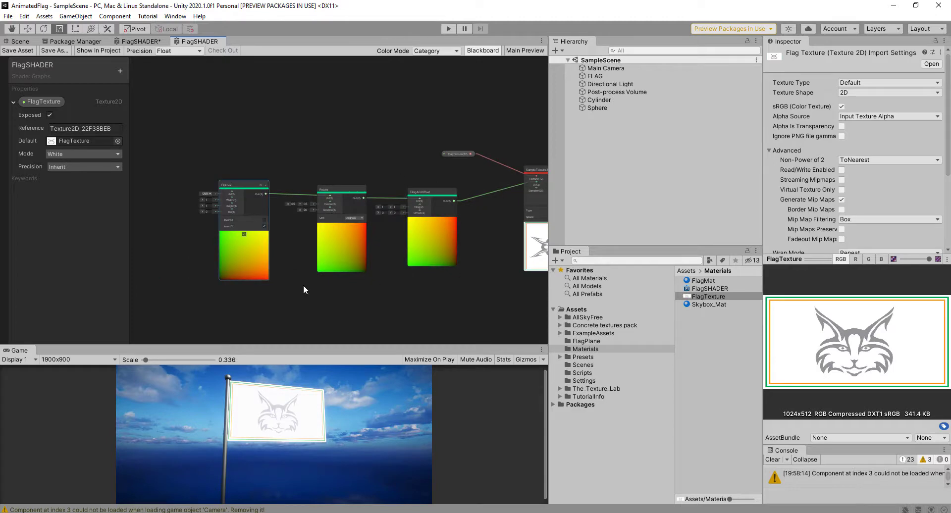
middle_drag(303, 286, 435, 339)
key(shift+space)
scroll(295, 280, up, 1)
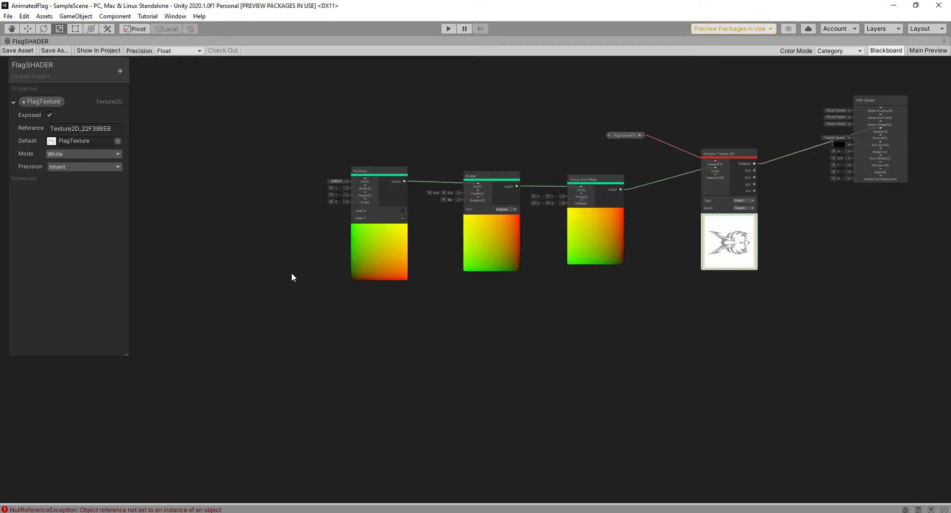
click(121, 71)
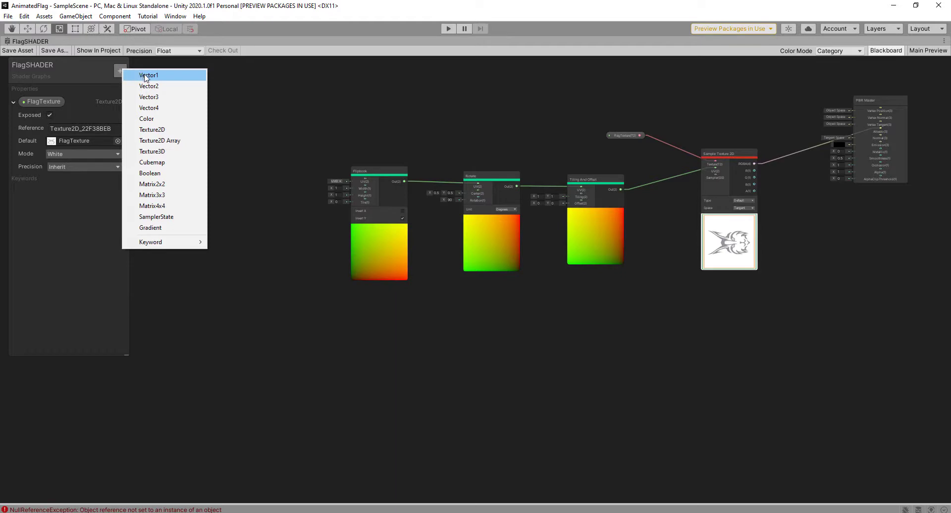
click(145, 74)
scroll(297, 234, up, 3)
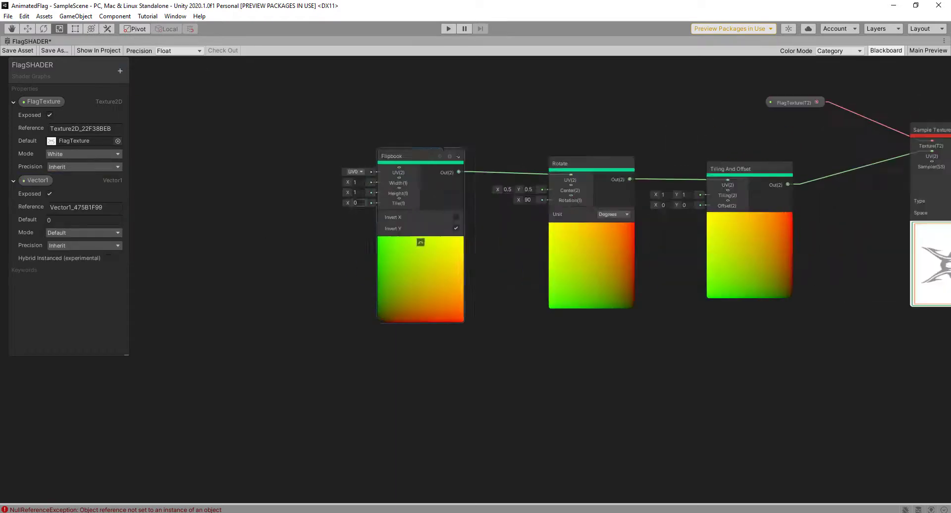
double_click(38, 181)
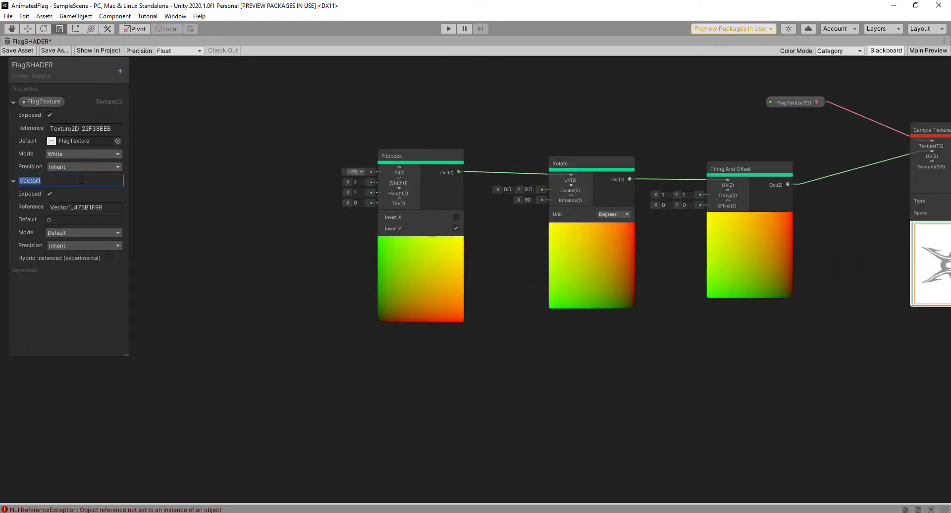
text(FlipControl)
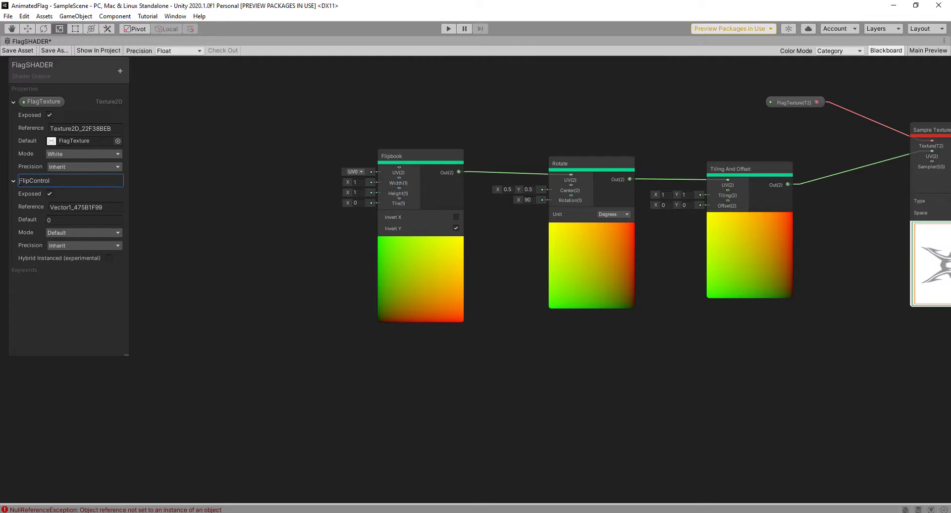
text(Vertical)
click(64, 221)
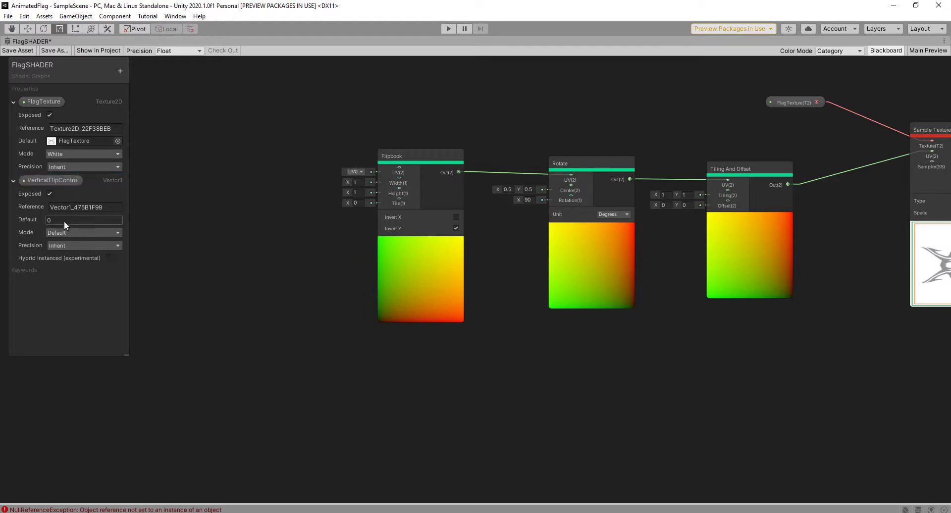
text(1)
Add a second Vector1 property named HorizontalFlipControl with a default value of 1
click(120, 70)
click(148, 77)
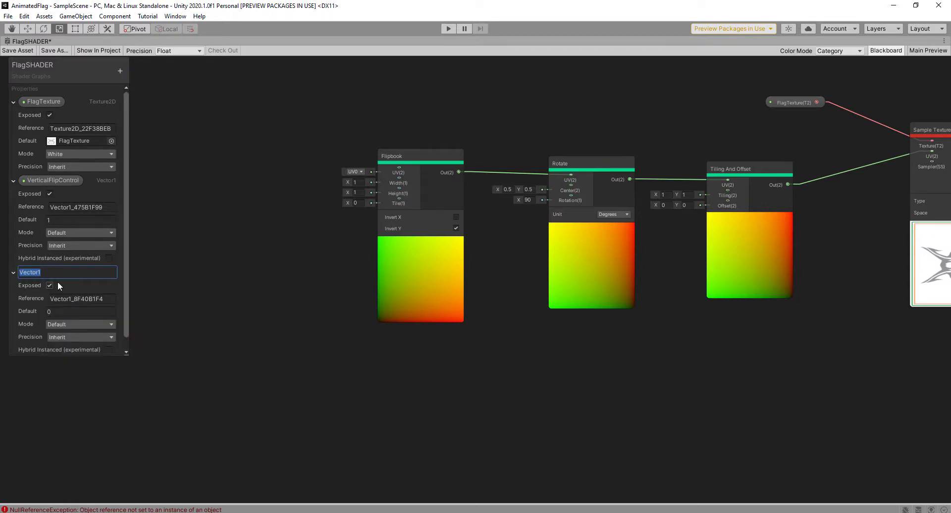
text(HorizontalFlipControl)
click(68, 311)
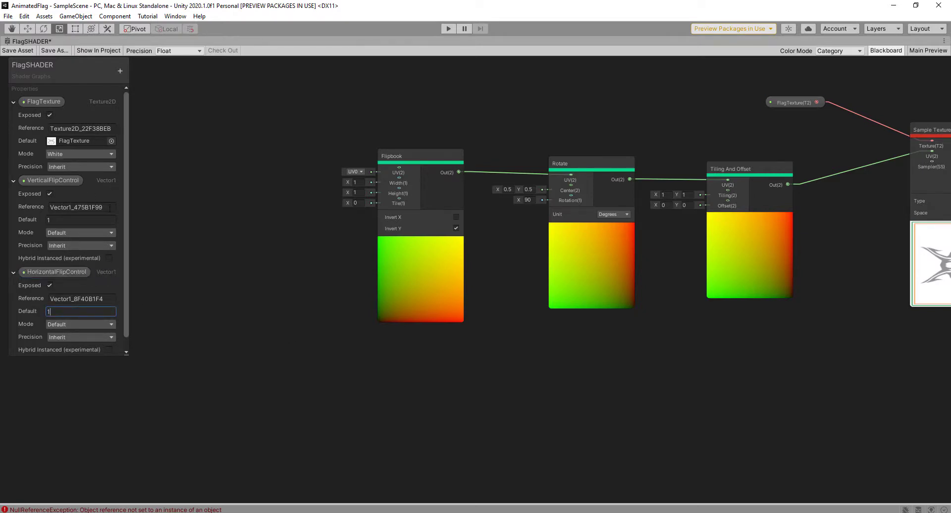
Place the VerticalFlipControl and HorizontalFlipControl properties in the graph beside the Flipbook node's inputs and save the graph
drag(52, 182, 293, 141)
drag(56, 272, 272, 244)
drag(307, 212, 311, 211)
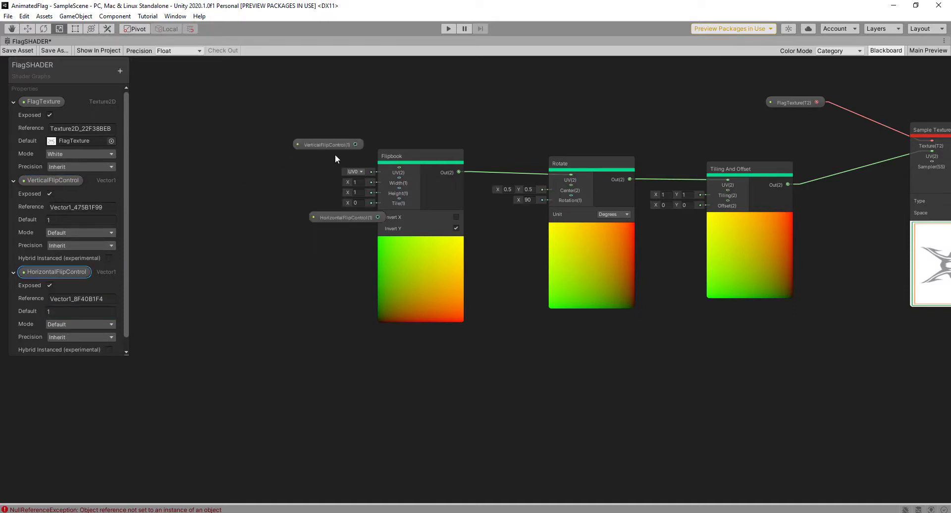
drag(334, 145, 319, 144)
drag(338, 215, 300, 211)
click(15, 51)
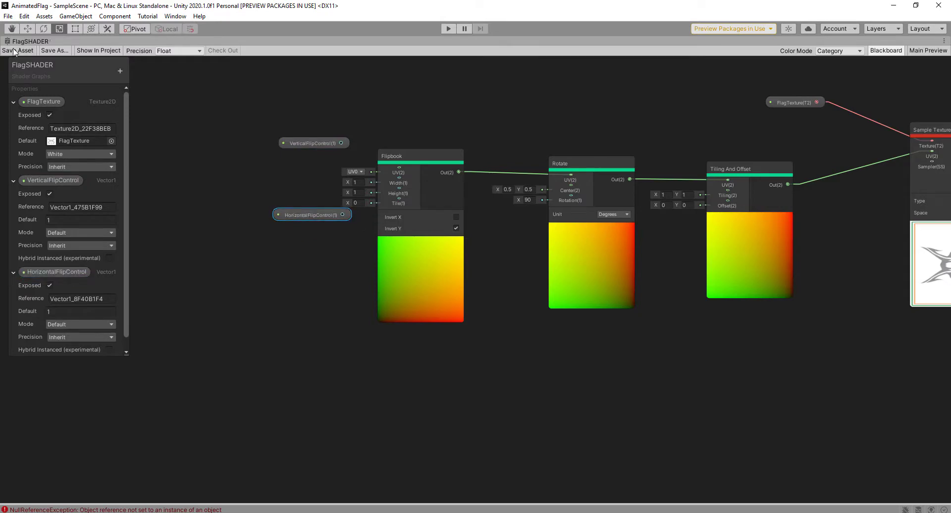
Test a Flipbook Width of -1 on the flag in the normal editor layout, then restore Width to 1, saving after each change
double_click(33, 42)
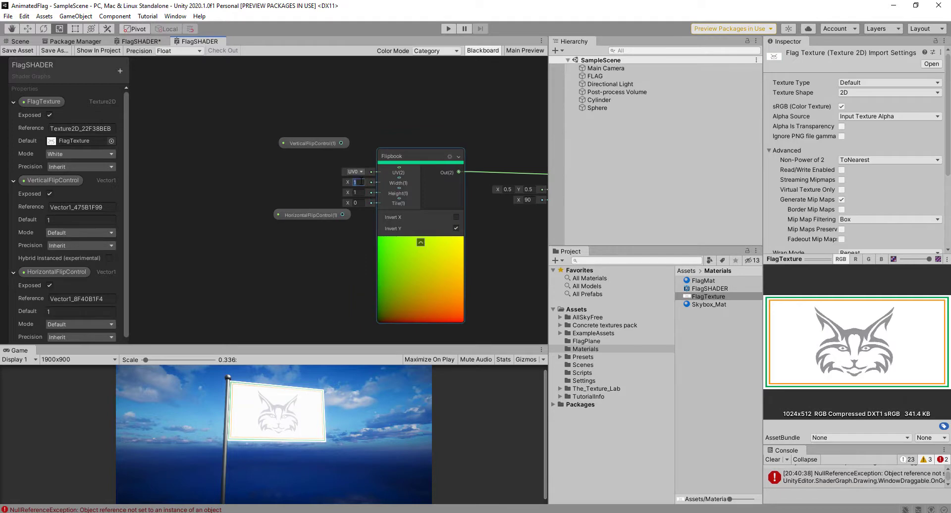
text(-1)
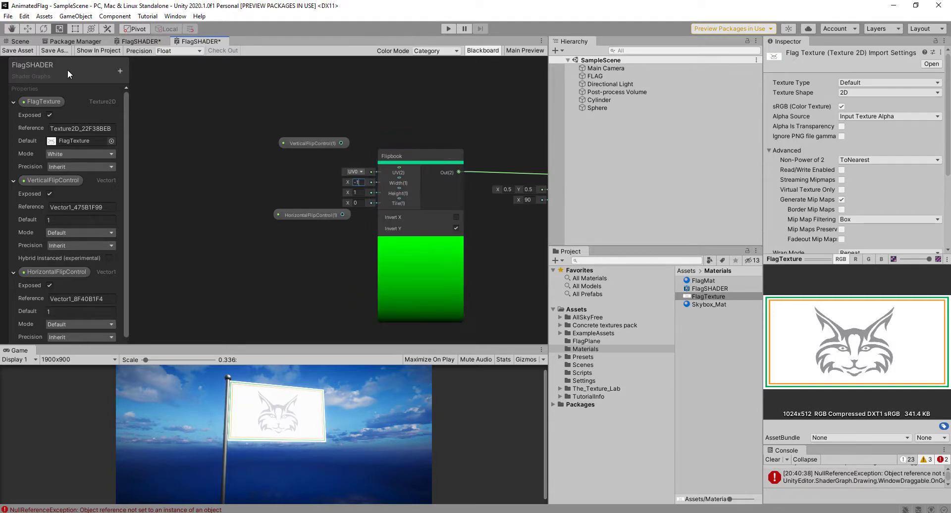
click(18, 50)
click(362, 181)
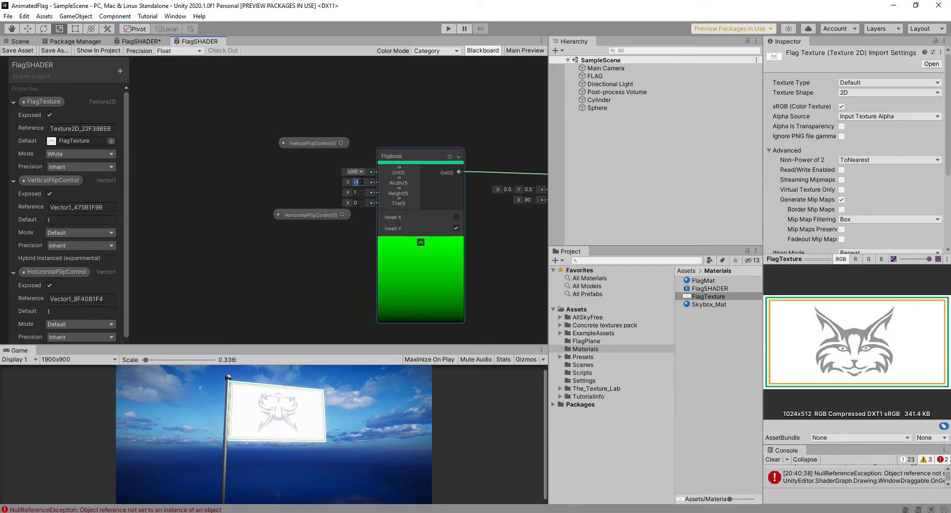
text(1)
click(18, 50)
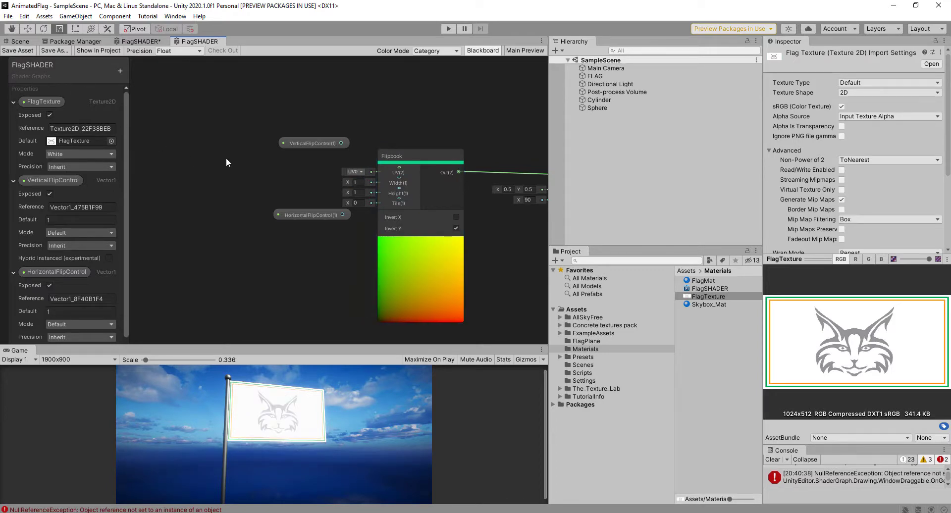
scroll(211, 161, up, 2)
key(shift+space)
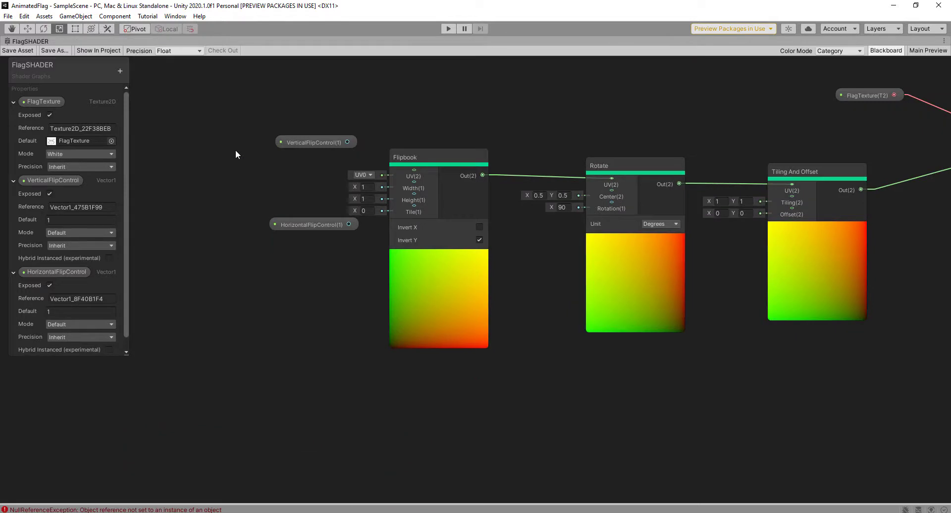
Connect VerticalFlipControl to the Flipbook node's Width input and HorizontalFlipControl to its Height input
middle_drag(505, 288, 413, 324)
scroll(562, 316, down, 1)
middle_drag(575, 303, 604, 289)
drag(286, 186, 382, 218)
drag(287, 255, 382, 229)
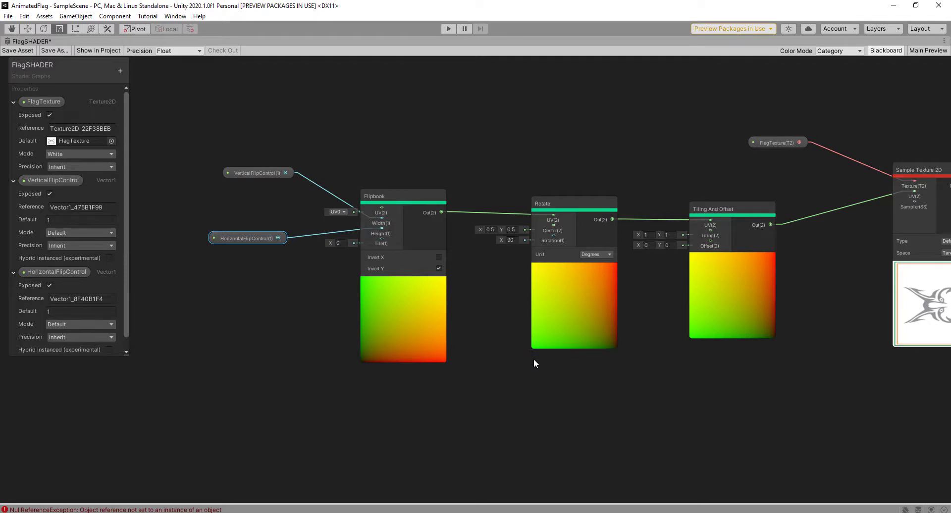
Add a Vector1 property named RotateTexture with a default value of 90
middle_drag(537, 359, 534, 359)
middle_drag(673, 325, 579, 308)
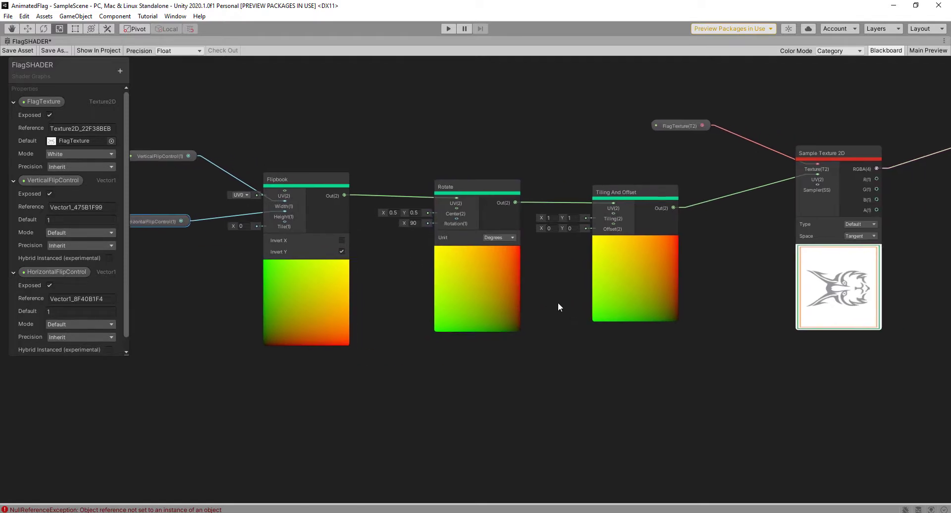
click(119, 72)
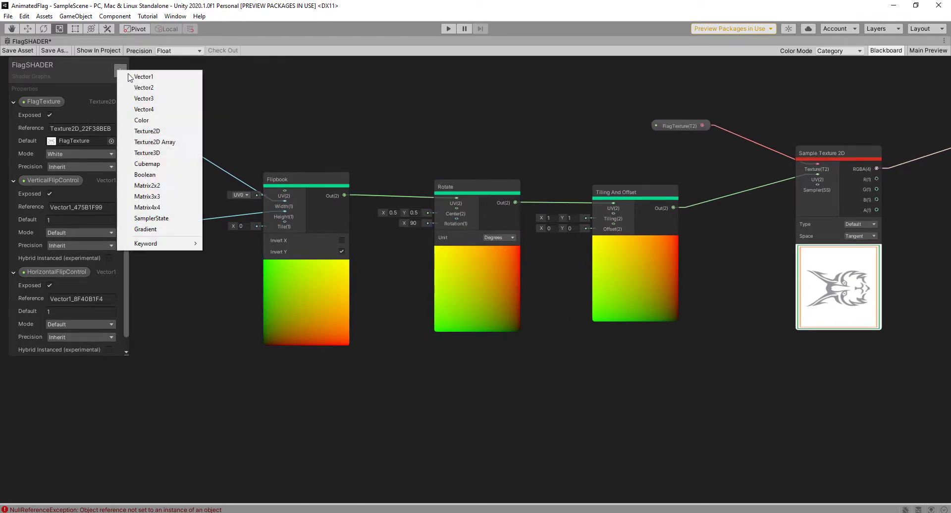
click(137, 75)
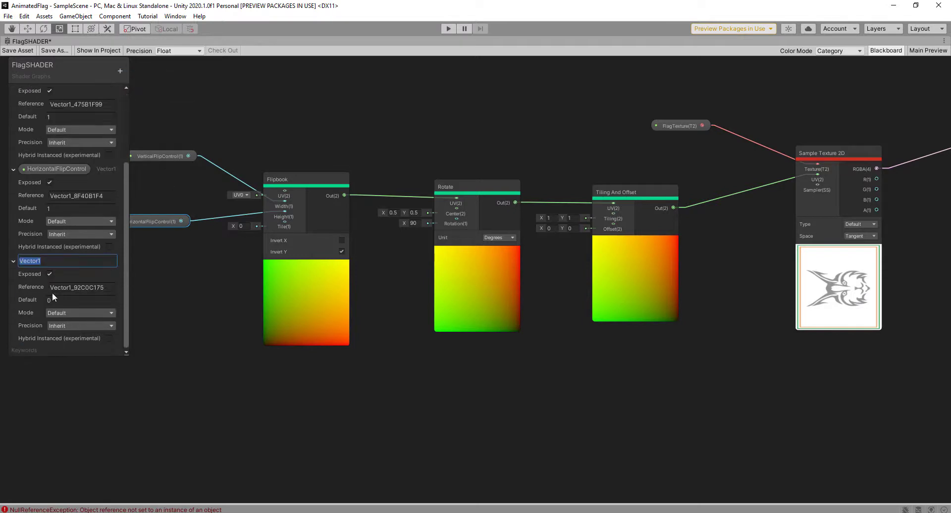
text(Rotate)
text(Te)
text(xture)
click(42, 261)
text(e)
click(68, 300)
double_click(68, 300)
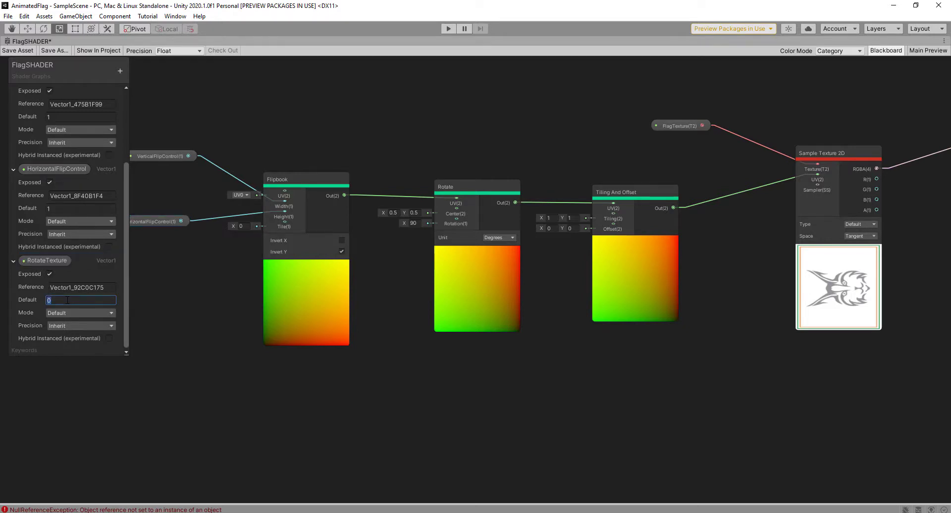
text(90)
Place RotateTexture in the graph connected to the Rotate node's Rotation input, and move Tiling And Offset farther from Rotate
click(48, 260)
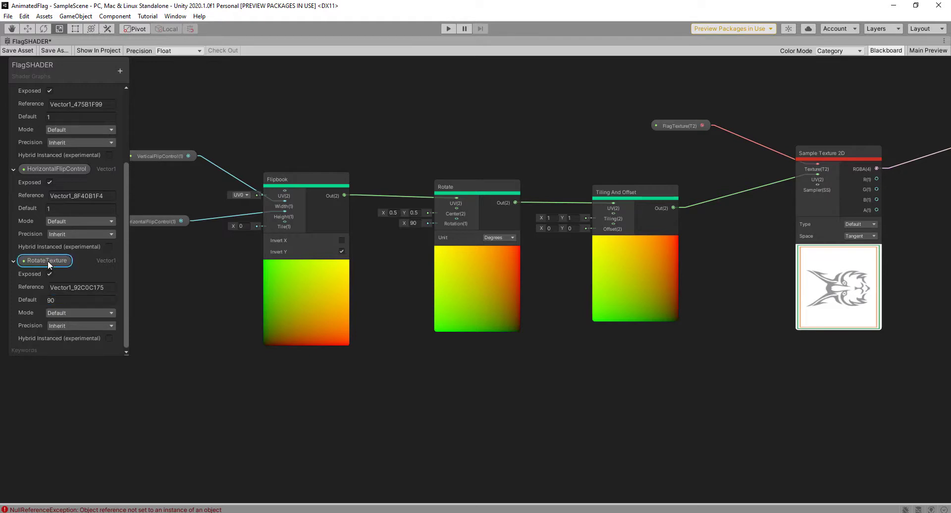
drag(369, 310, 457, 223)
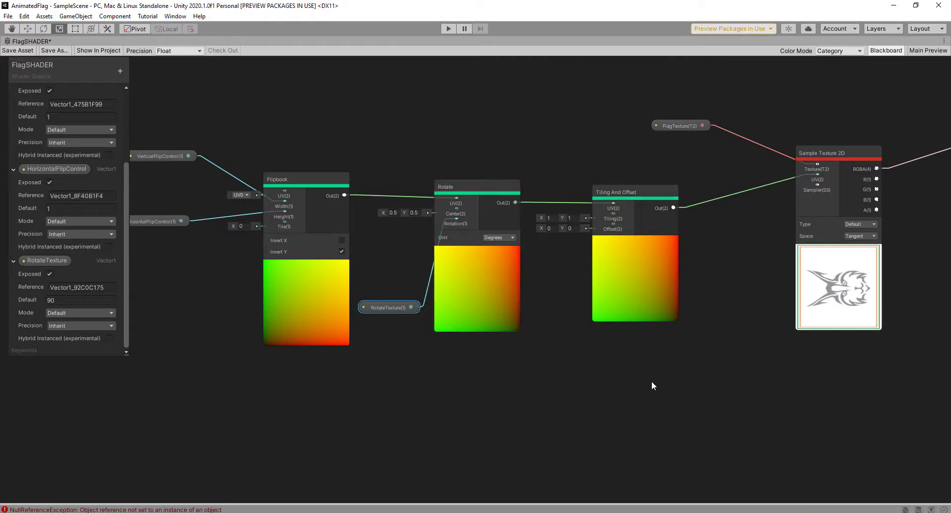
drag(641, 199, 669, 194)
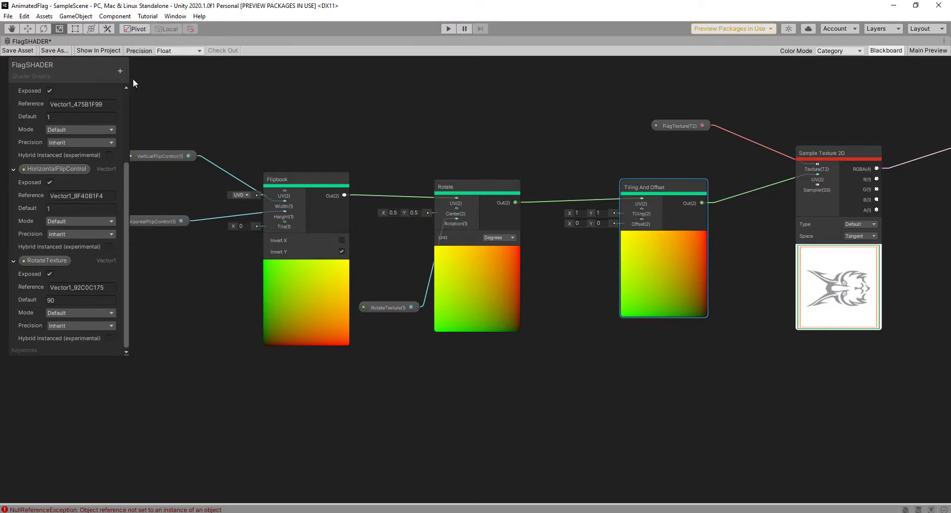
Add a Vector2 property named TextureTiling with default values X 1 and Y 1
click(120, 71)
click(150, 88)
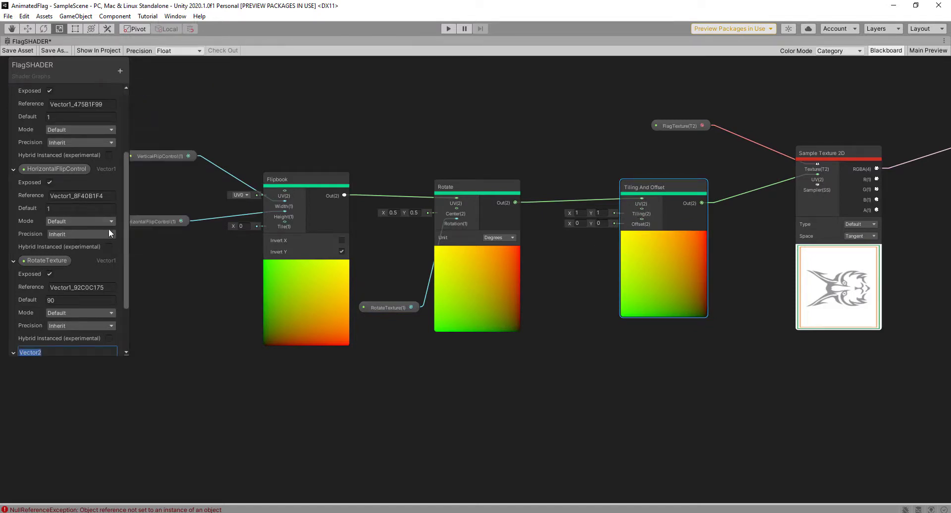
scroll(126, 200, down, 3)
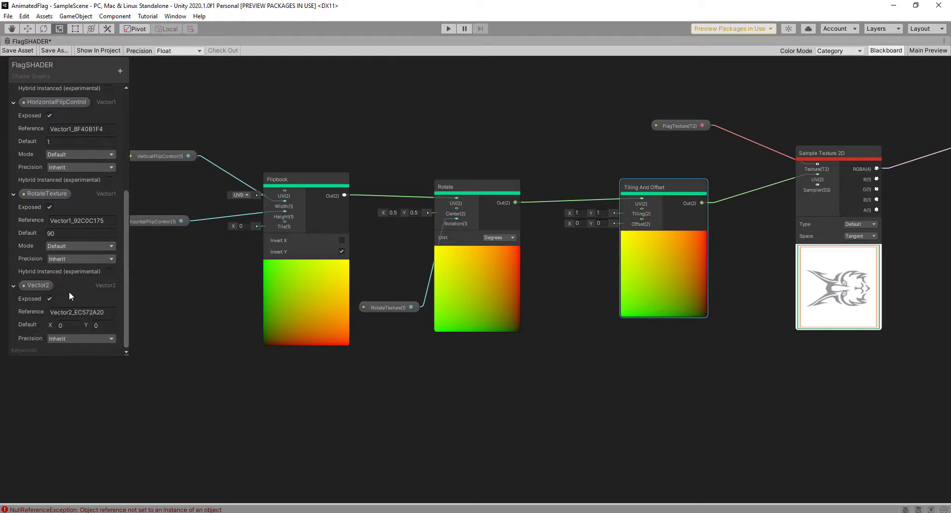
double_click(40, 286)
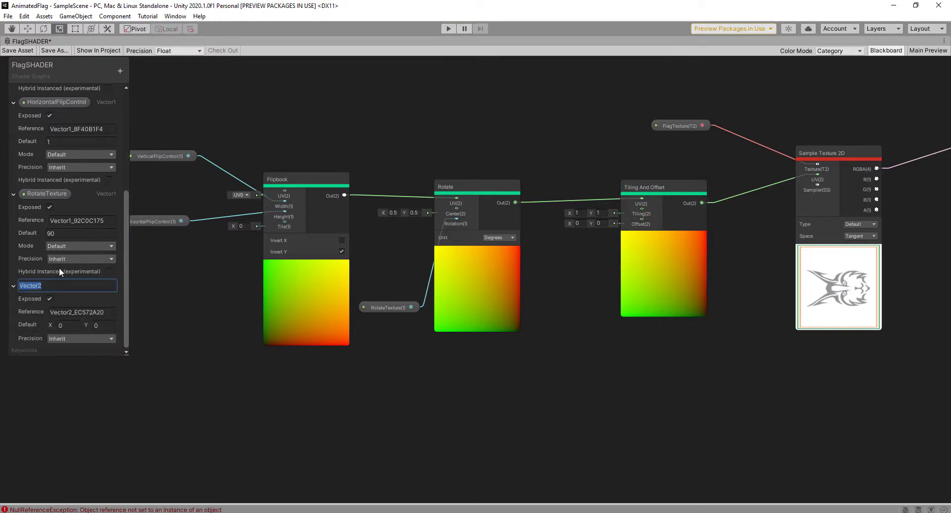
text(TextureTiling)
click(67, 325)
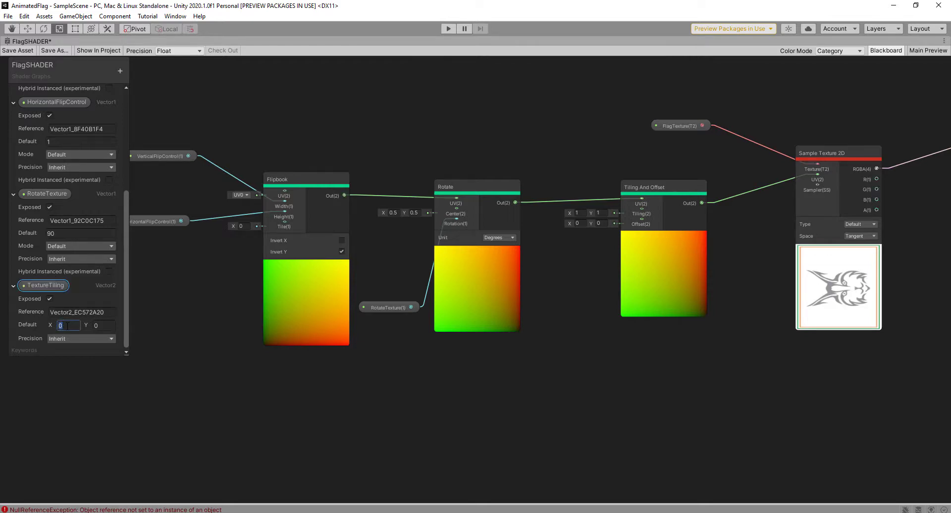
text(1)
click(101, 326)
text(1)
Add a Vector2 property named TextureOffset to the FlagSHADER graph
click(120, 71)
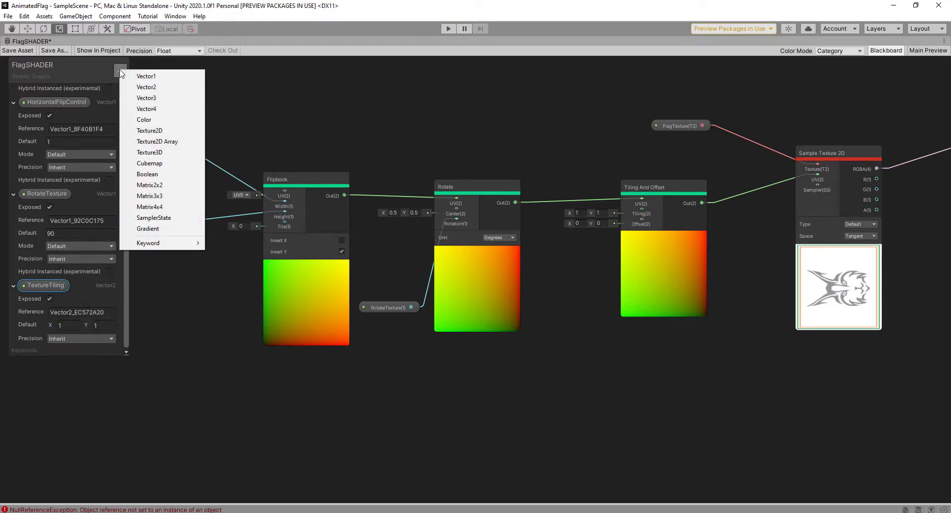
click(152, 88)
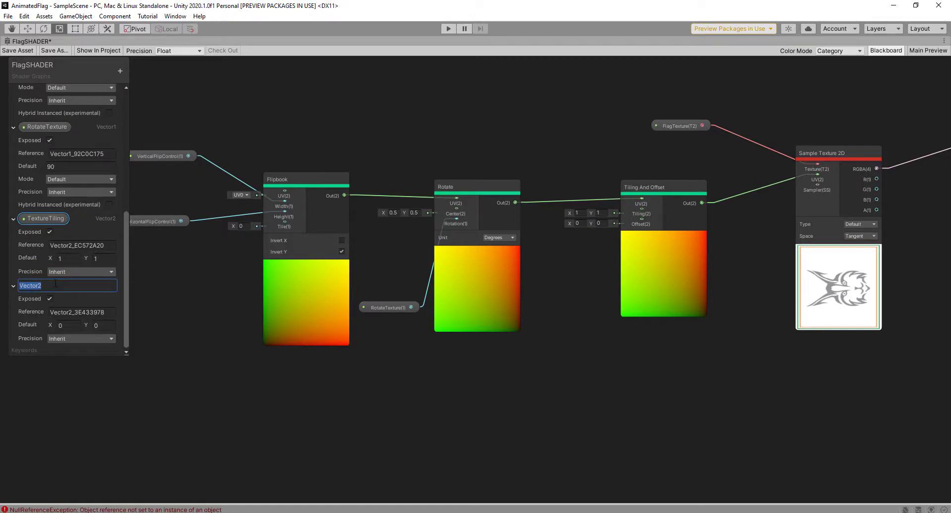
text(Textu)
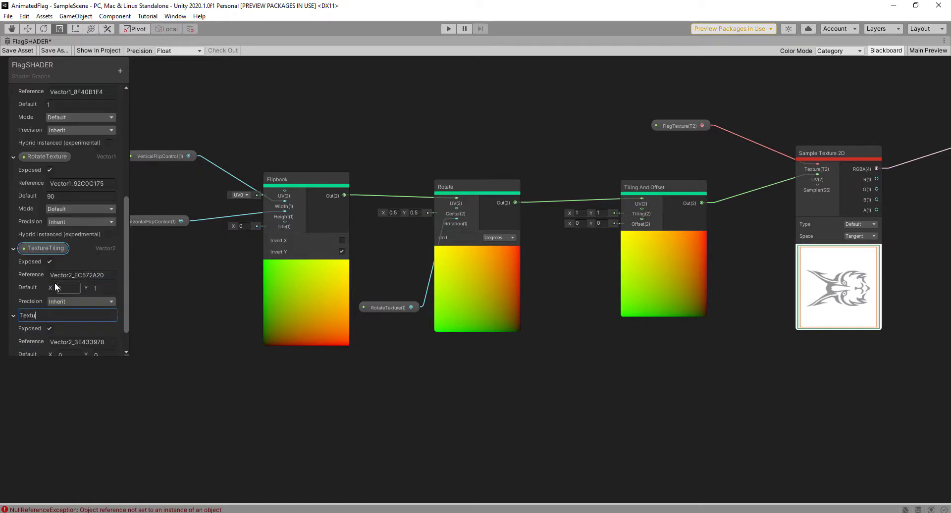
text(reOffset)
click(37, 349)
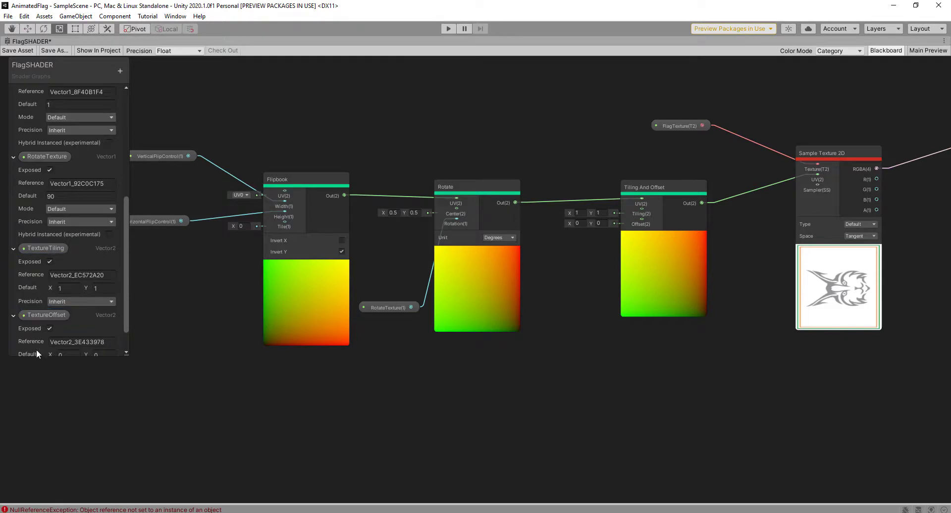
Place TextureTiling and TextureOffset in the graph, connected to the Tiling And Offset node's Tiling and Offset inputs respectively
drag(37, 251, 548, 313)
drag(593, 266, 643, 208)
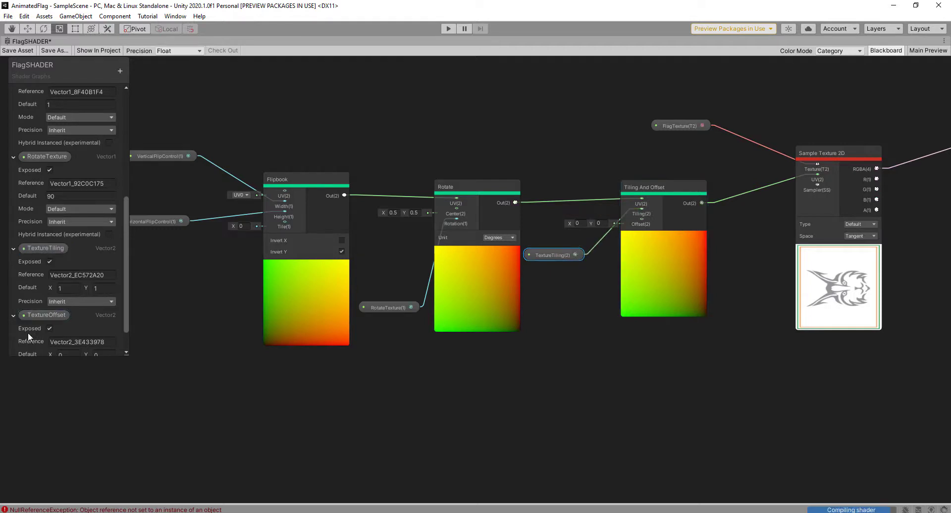
drag(38, 314, 644, 219)
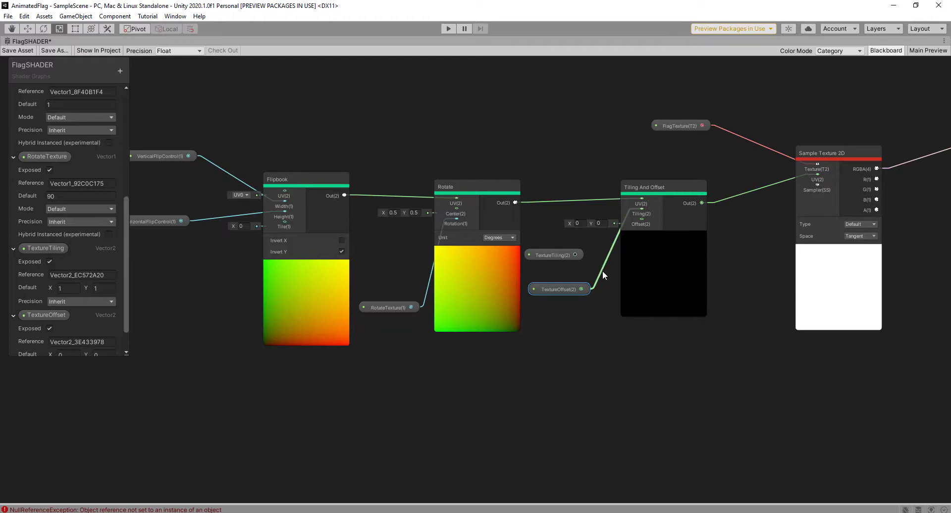
click(637, 224)
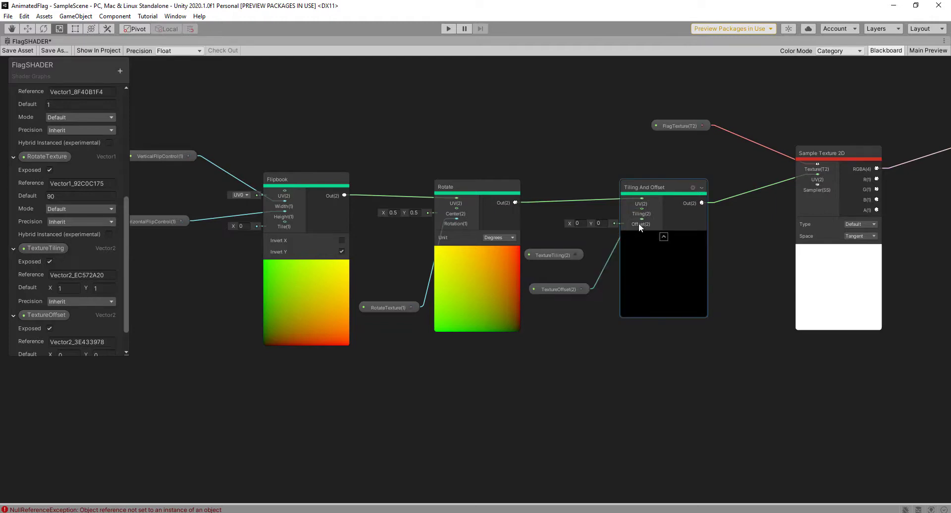
drag(639, 224, 644, 220)
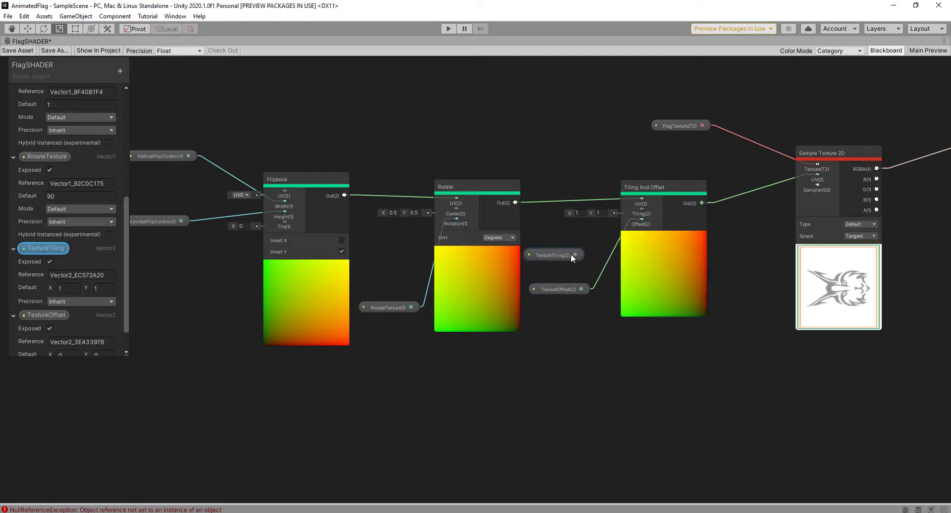
drag(572, 254, 643, 210)
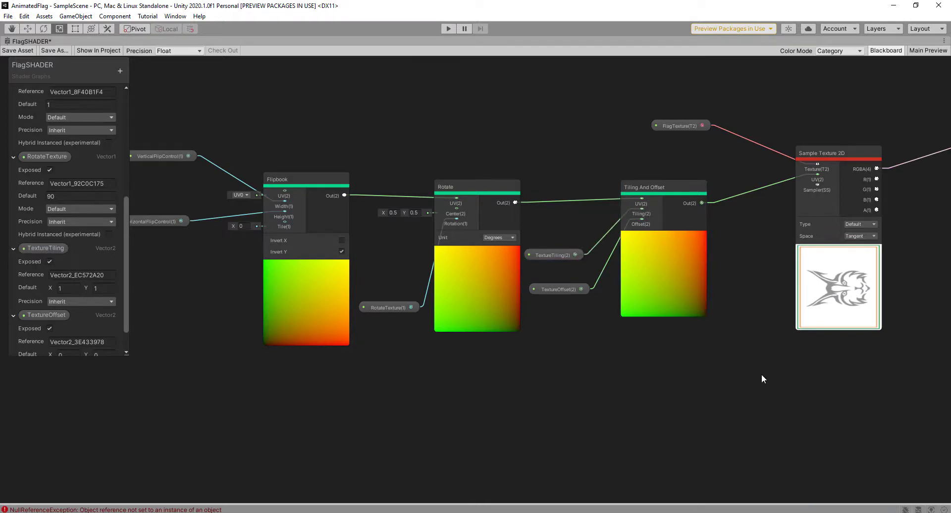
Save the shader graph and select the flag in the Scene view to show its material properties
scroll(762, 379, down, 3)
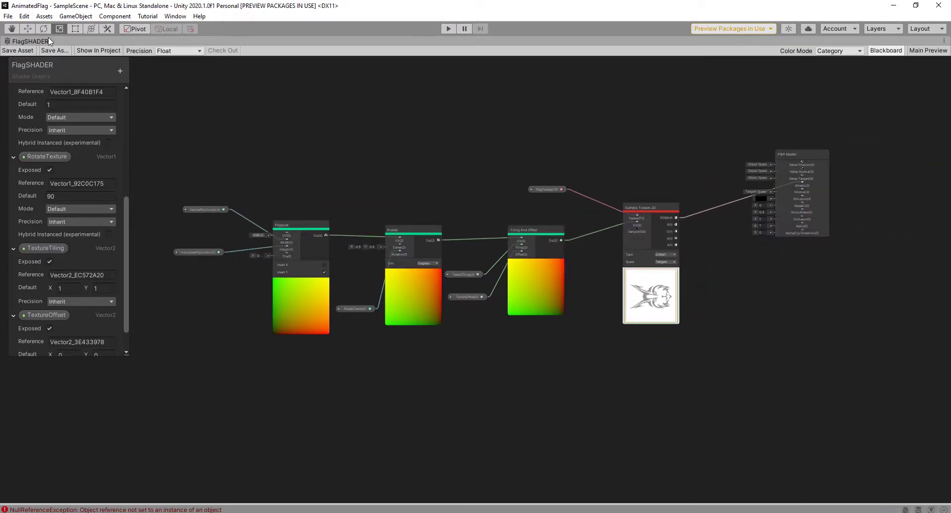
click(18, 50)
key(shift+space)
click(21, 41)
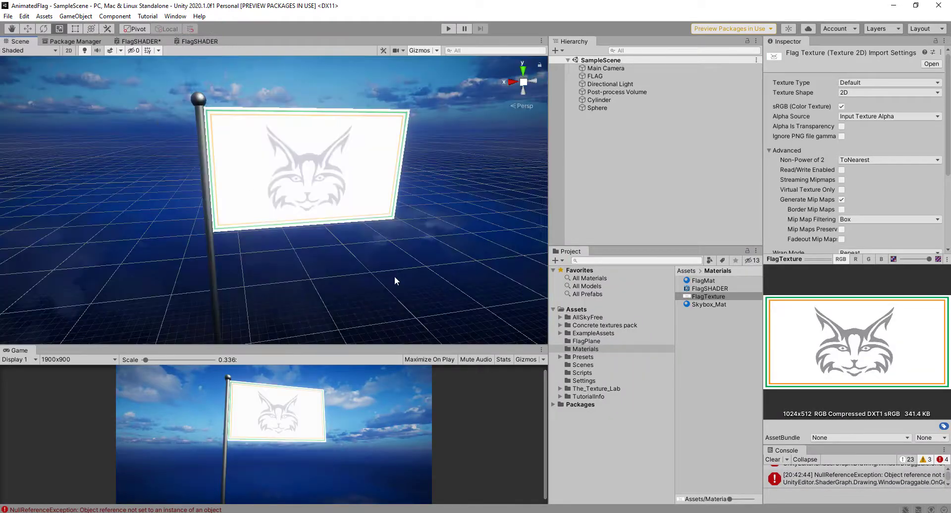
middle_drag(390, 237, 341, 207)
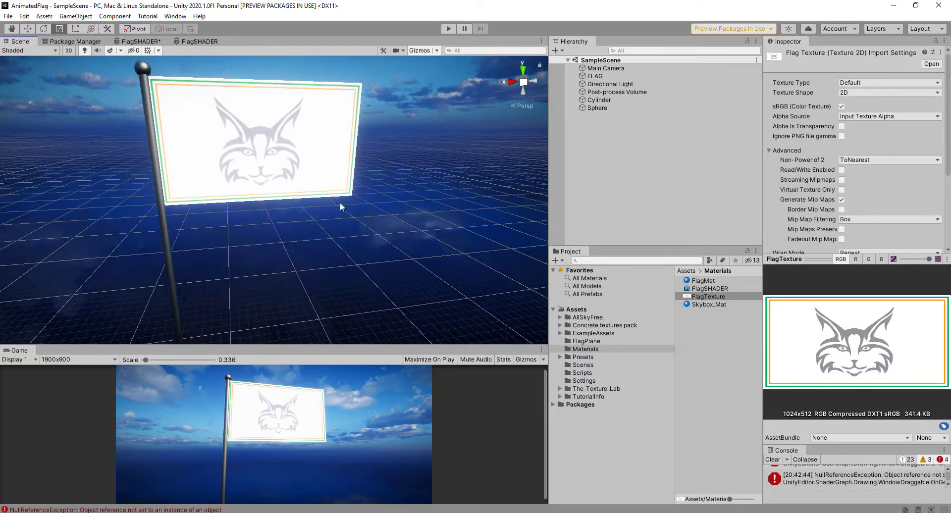
click(336, 141)
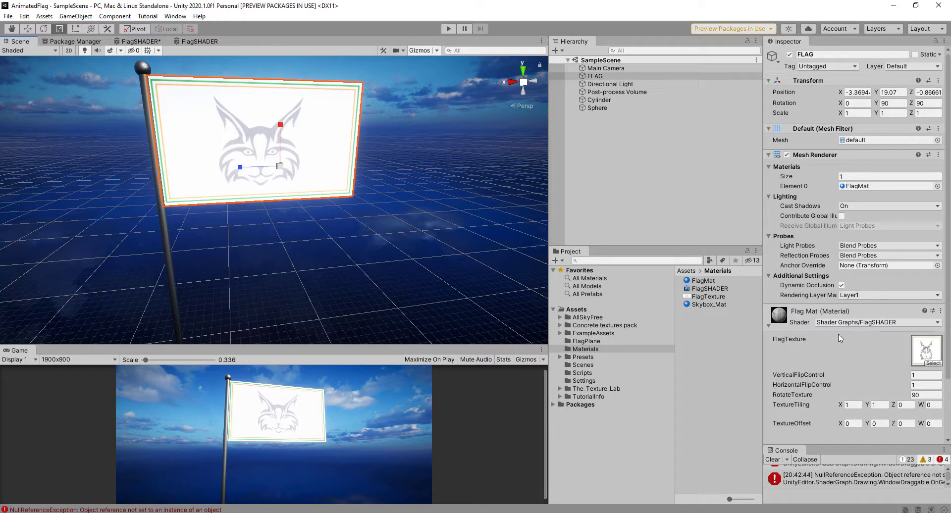
alt+drag(402, 205, 397, 176)
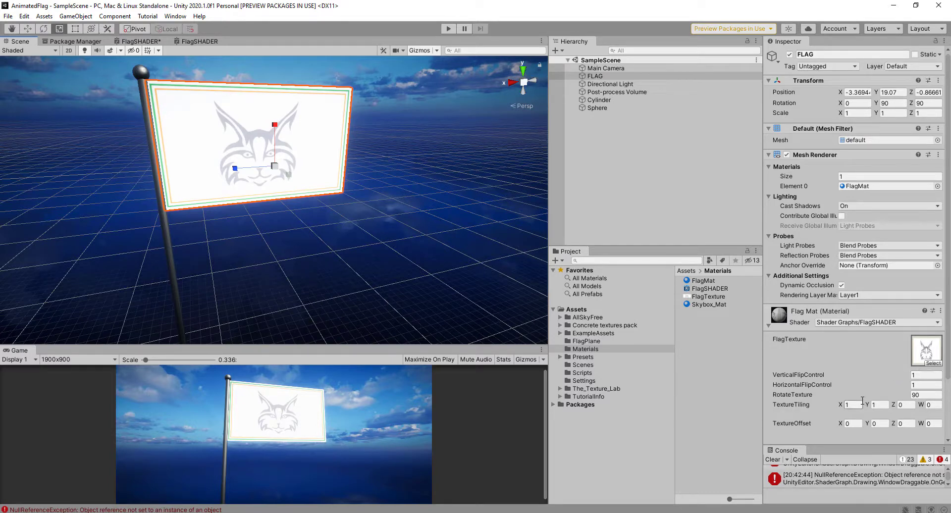
Try RotateTexture at about 124.4 and VerticalFlipControl at -1 on the flag material, restoring them to 90 and 1
drag(909, 396, 535, 433)
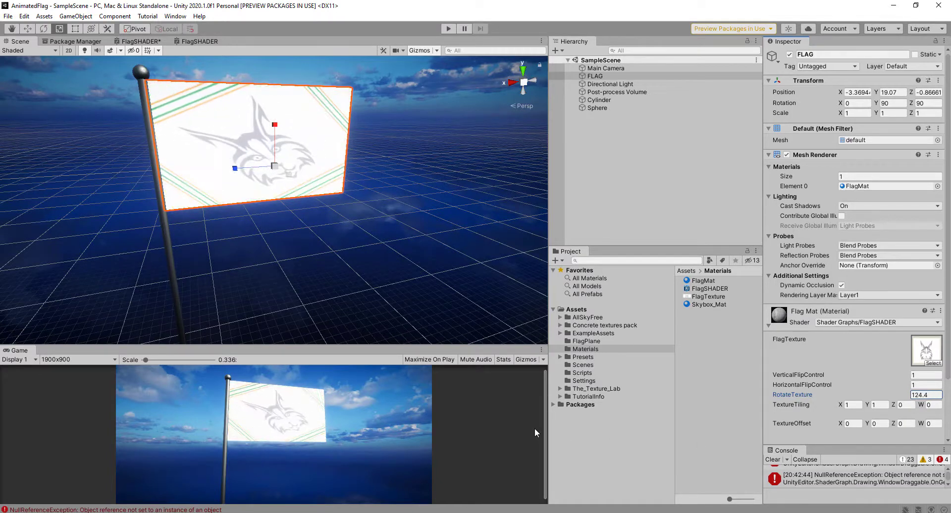
key(ctrl+z)
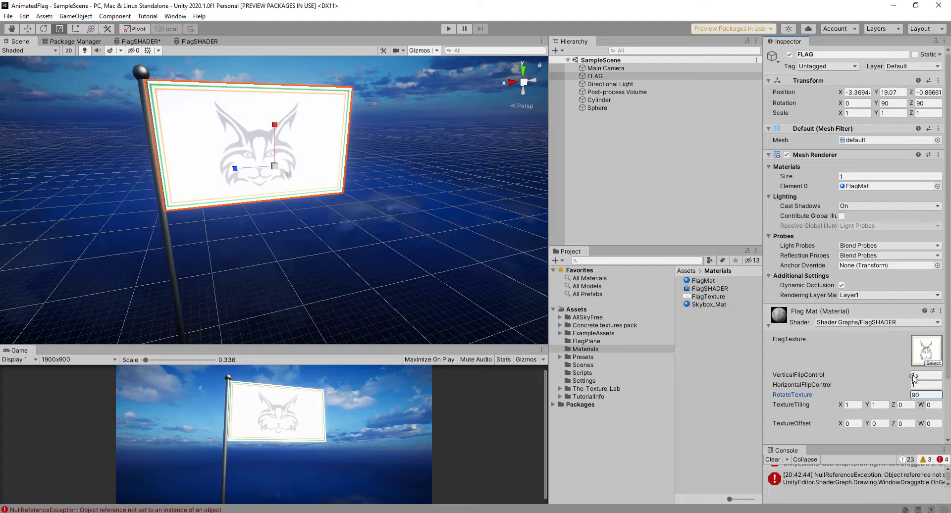
click(925, 375)
text(-1)
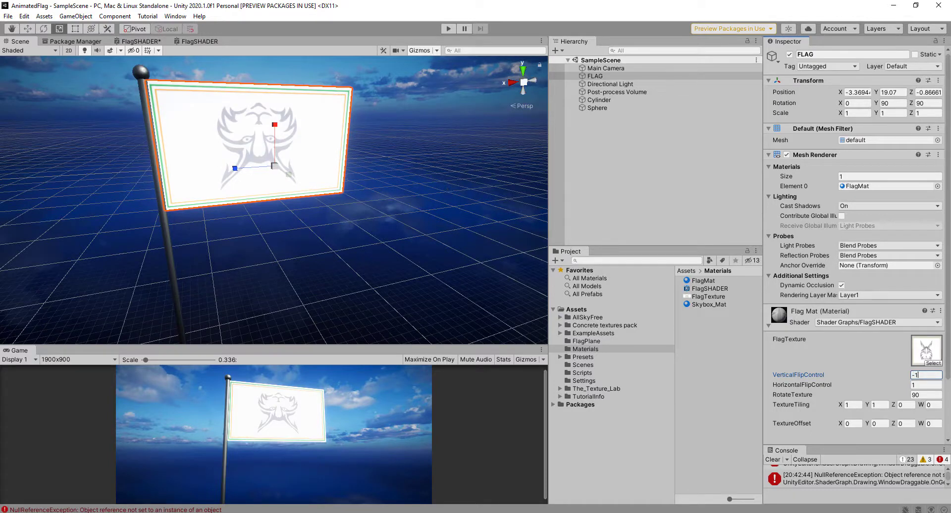
drag(922, 375, 859, 380)
text(1)
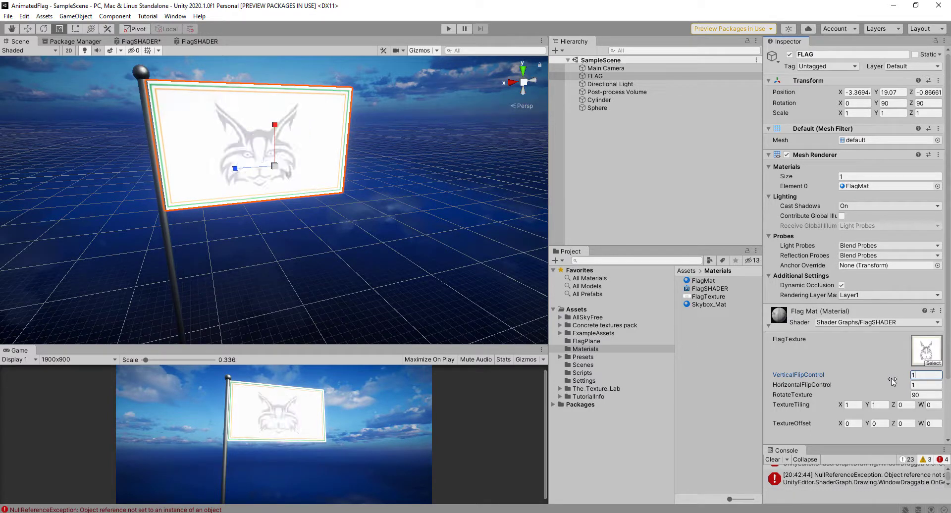
Try HorizontalFlipControl at -1 and a different X value for TextureTiling on the flag material, and undo these changes
click(922, 388)
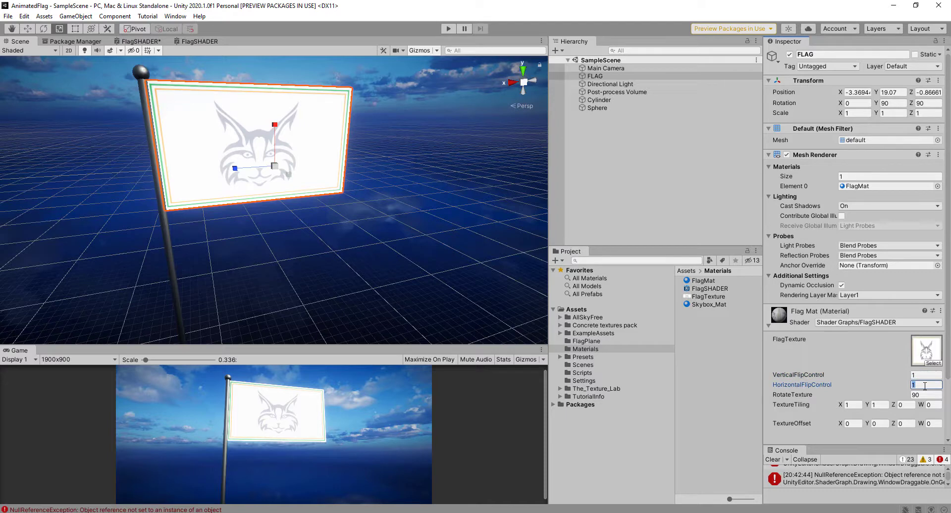
text(-1)
drag(841, 406, 300, 419)
key(ctrl+z)
key(ctrl+z)
key(ctrl+z)
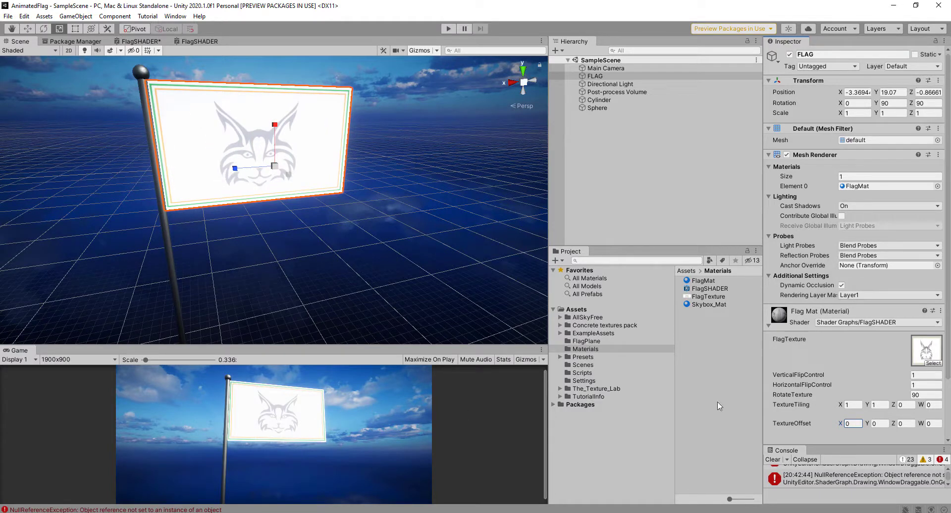
Try TextureTiling values of X 0.68 and Y 0.9 on the flag material and undo them
mouse_move(867, 423)
mouse_down()
mouse_move(894, 422)
mouse_move(832, 409)
mouse_move(868, 407)
mouse_up()
key(ctrl+z)
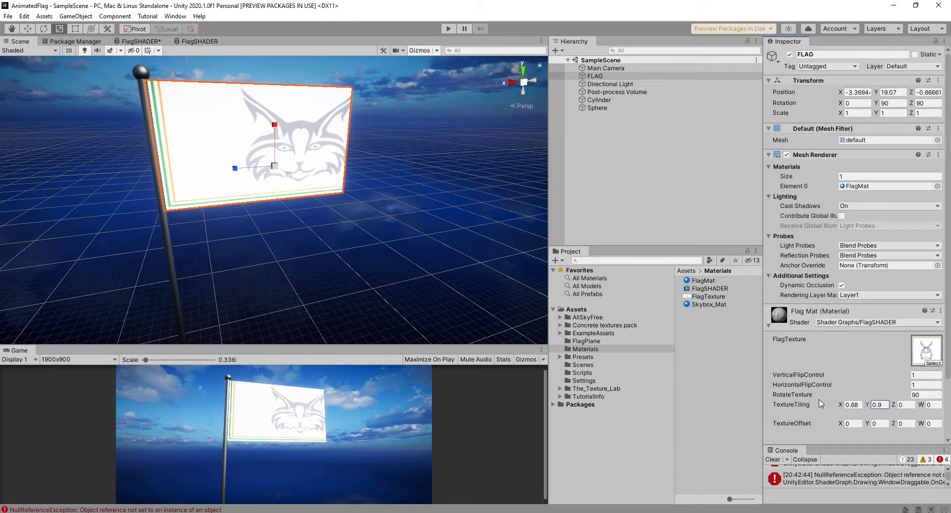
key(ctrl+z)
key(ctrl+z)
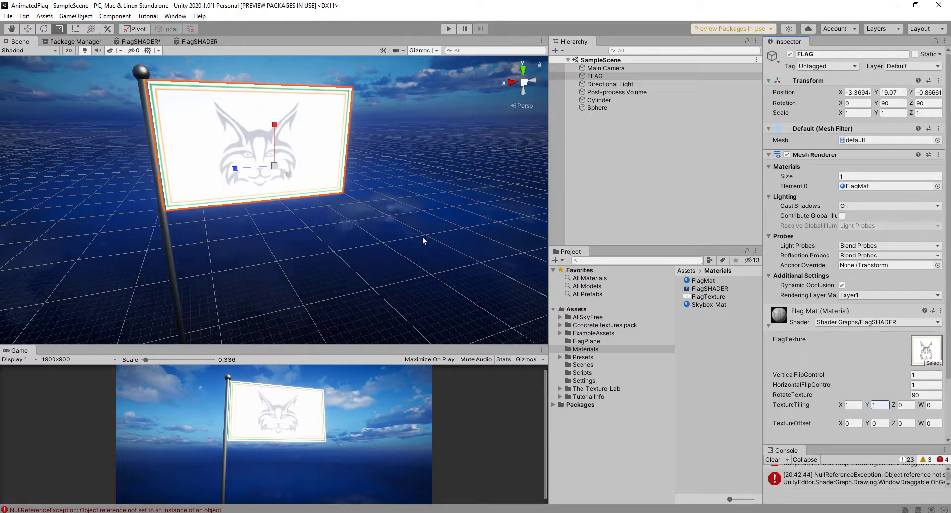
Set the Post-process Volume's Post Exposure to 0.26 in its Color Adjustments
click(422, 236)
click(614, 92)
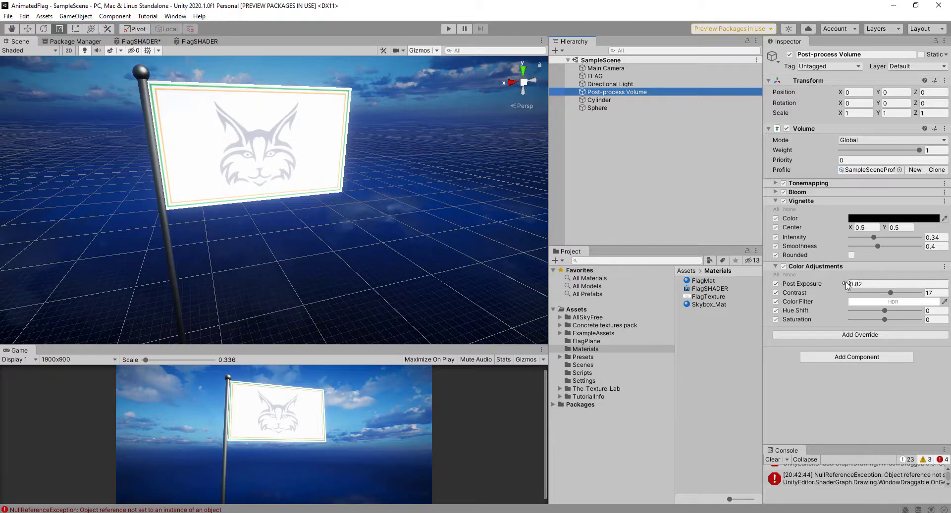
drag(846, 285, 835, 288)
alt+drag(390, 176, 465, 198)
alt+drag(676, 207, 253, 166)
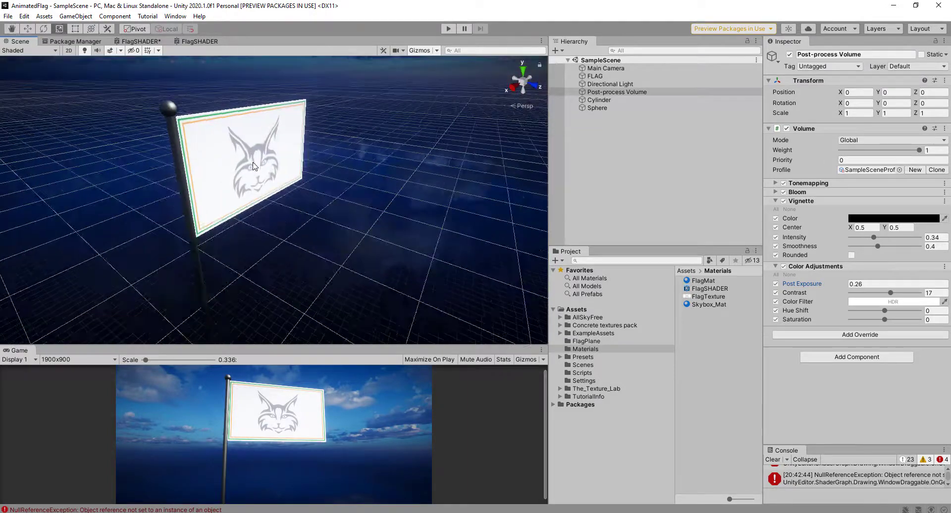
Enable Two Sided on the PBR Master node of the FlagSHADER graph and save the asset
click(200, 41)
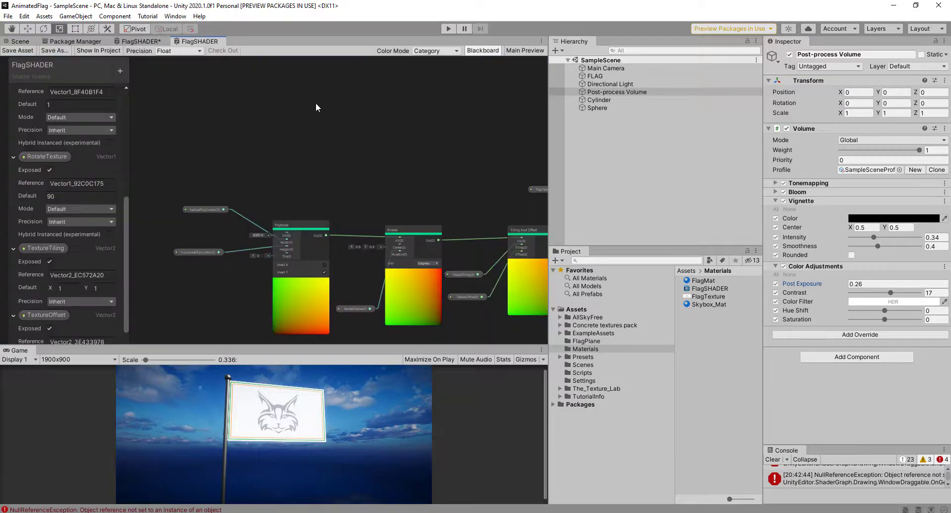
key(shift+space)
scroll(784, 186, up, 5)
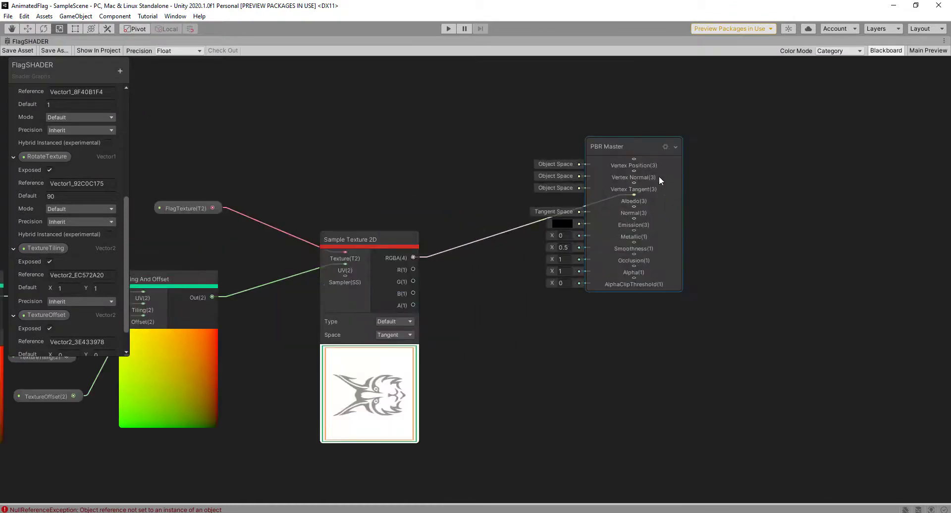
click(665, 147)
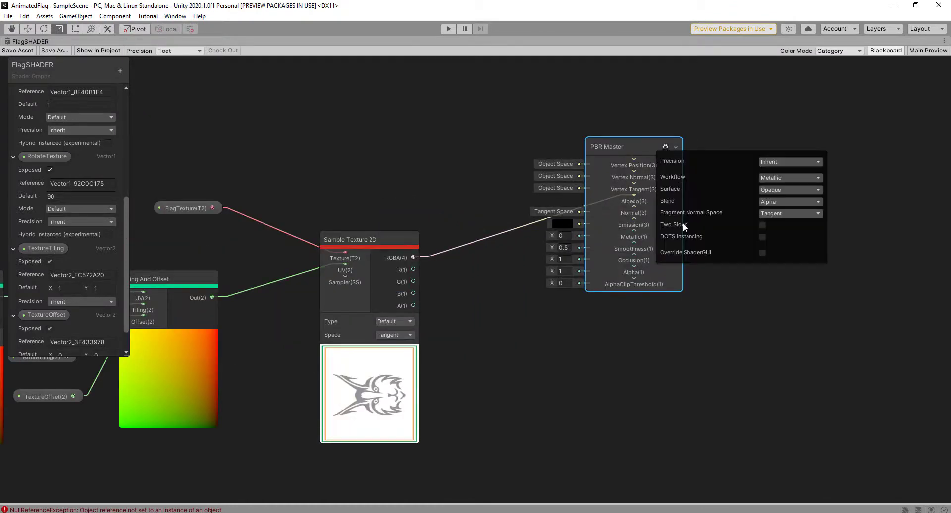
click(761, 226)
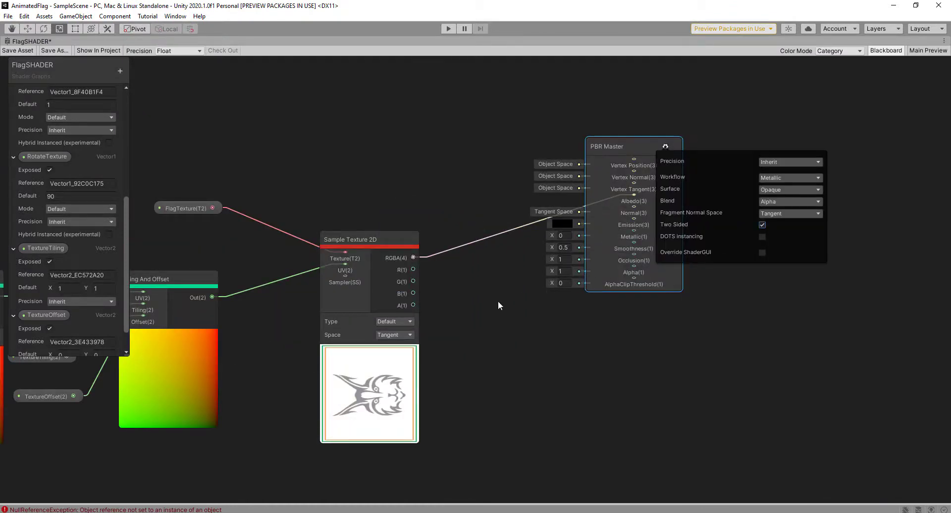
click(18, 50)
click(665, 147)
Move the Sample Texture 2D node slightly lower in the graph and save the shader
middle_drag(368, 166, 672, 117)
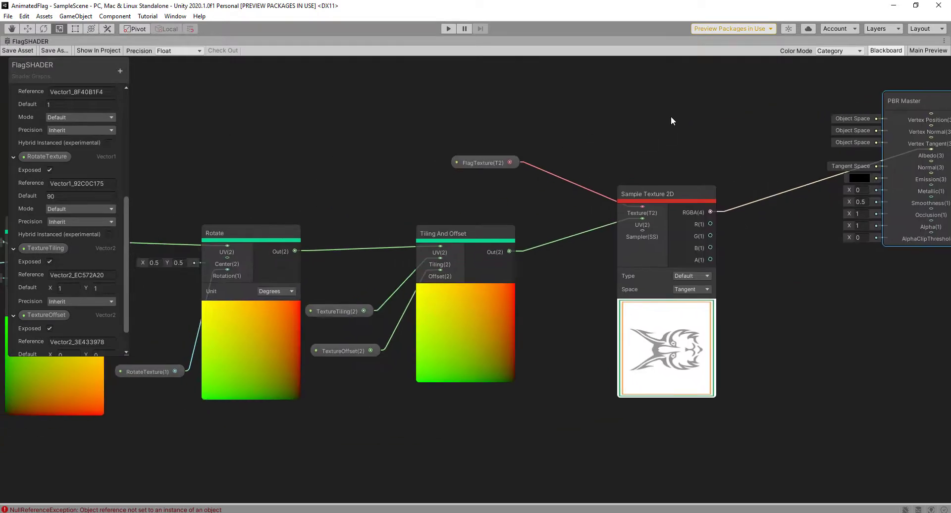
scroll(618, 115, down, 1)
scroll(585, 193, down, 1)
middle_drag(370, 180, 399, 226)
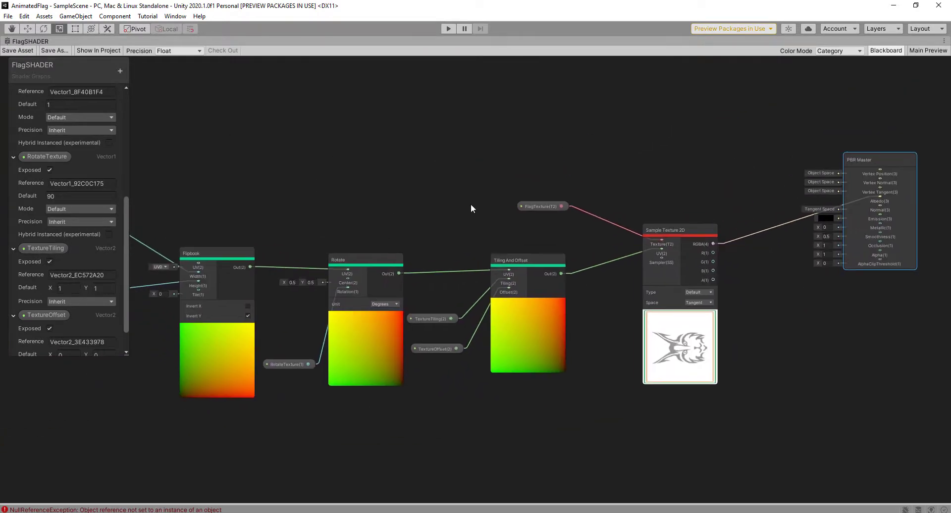
scroll(513, 202, down, 1)
middle_drag(595, 212, 623, 213)
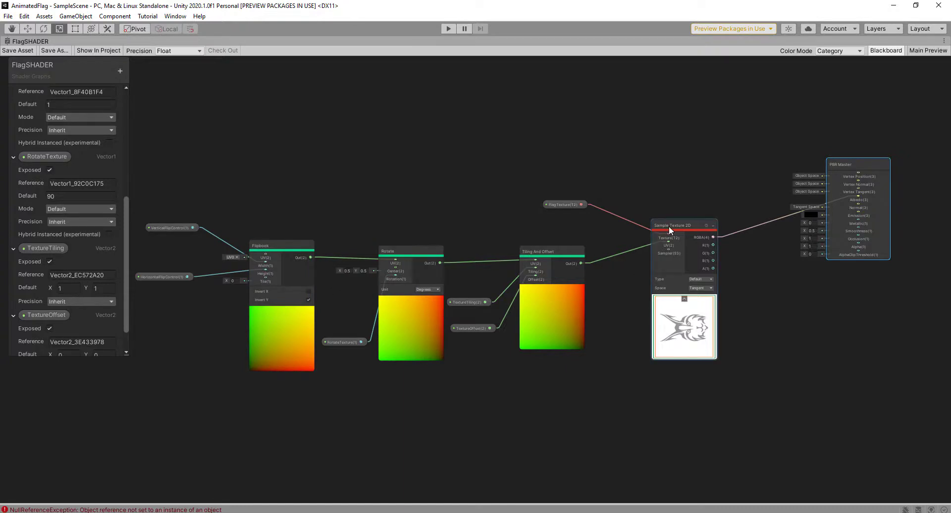
drag(669, 225, 671, 237)
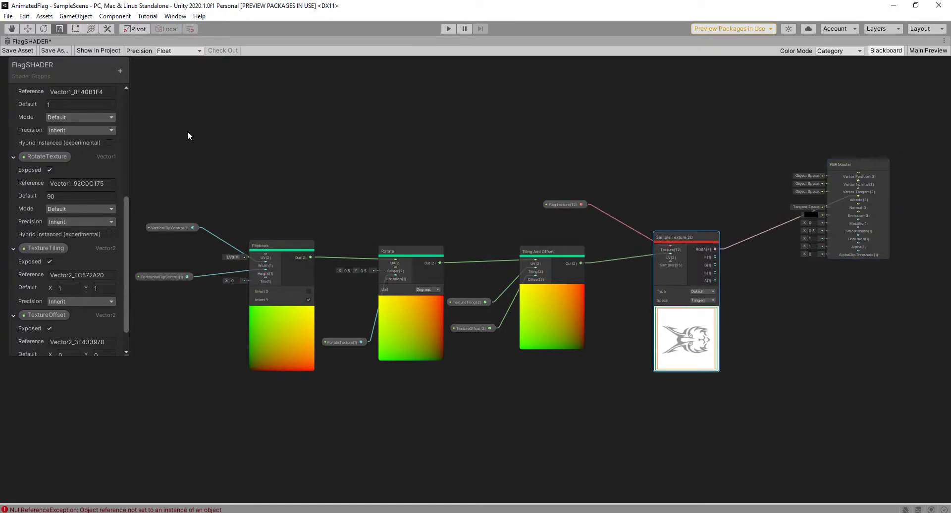
click(17, 51)
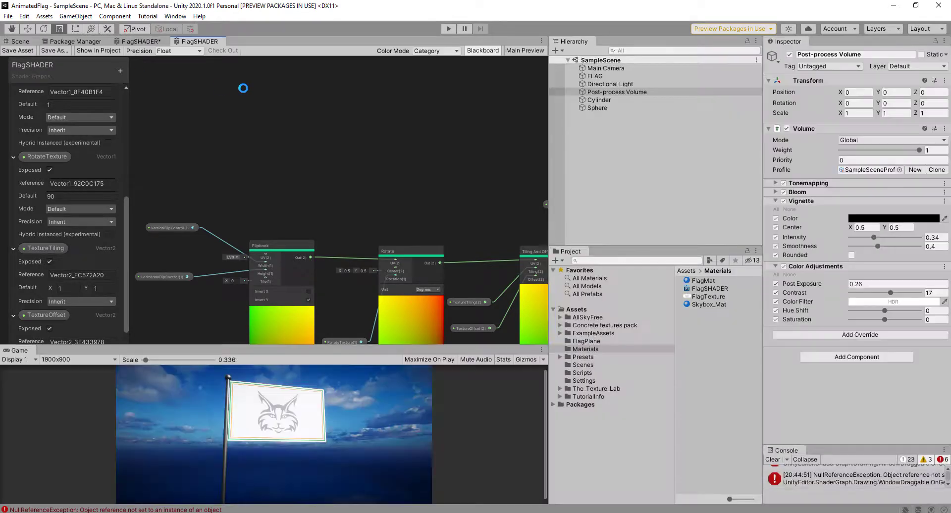
Return to the Scene view and inspect the flag from different angles
click(20, 41)
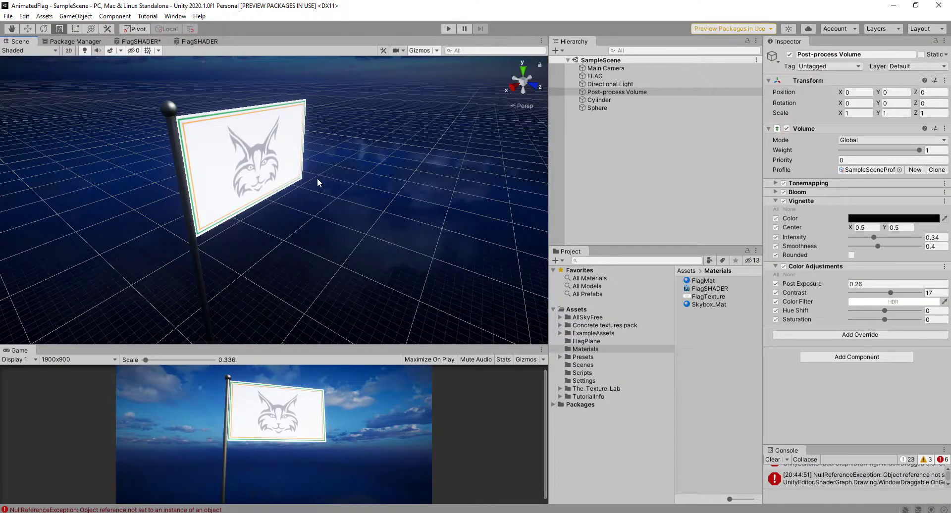
alt+drag(311, 182, 262, 171)
mouse_move(421, 170)
alt+mouse_down()
mouse_move(357, 165)
mouse_move(404, 170)
alt+mouse_up()
alt+drag(430, 198, 309, 162)
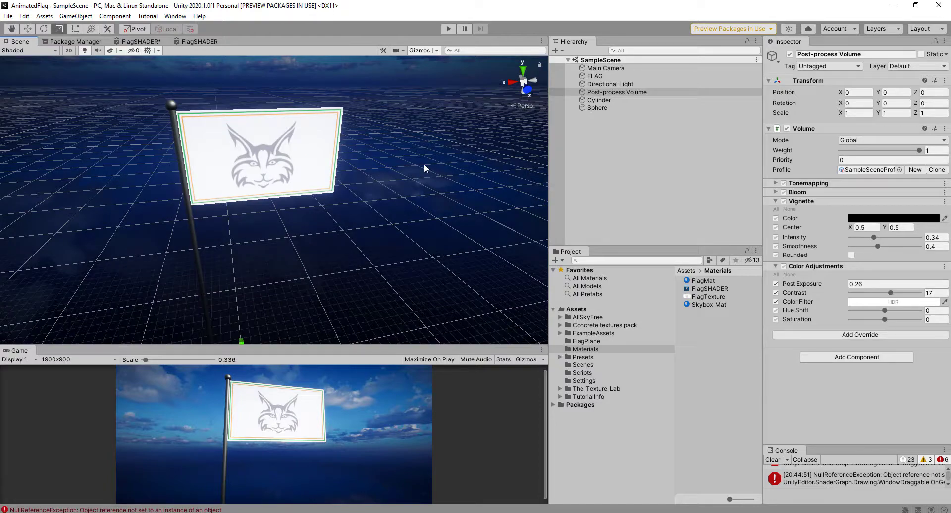
drag(424, 169, 375, 245)
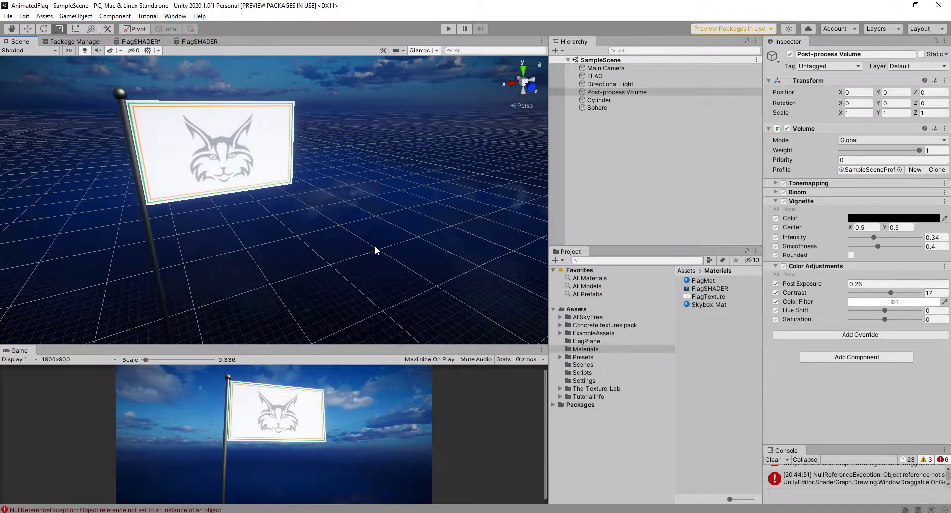
middle_drag(375, 247, 429, 252)
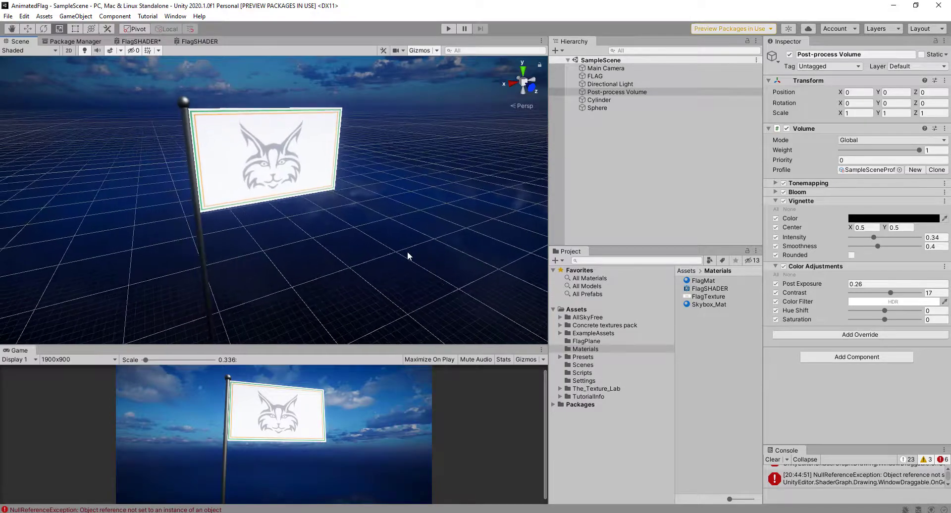